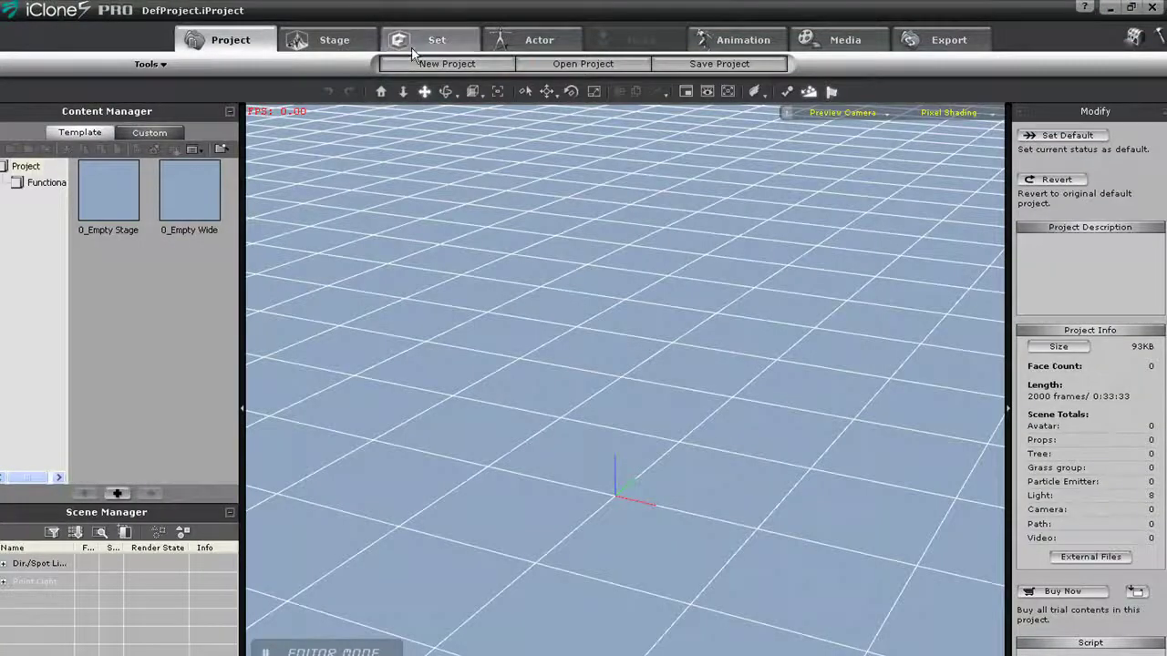
Add the Basketball prop from the Rigid Body physics props to the centre of the empty scene
{"action": "left_click", "coordinate": [413, 39]}
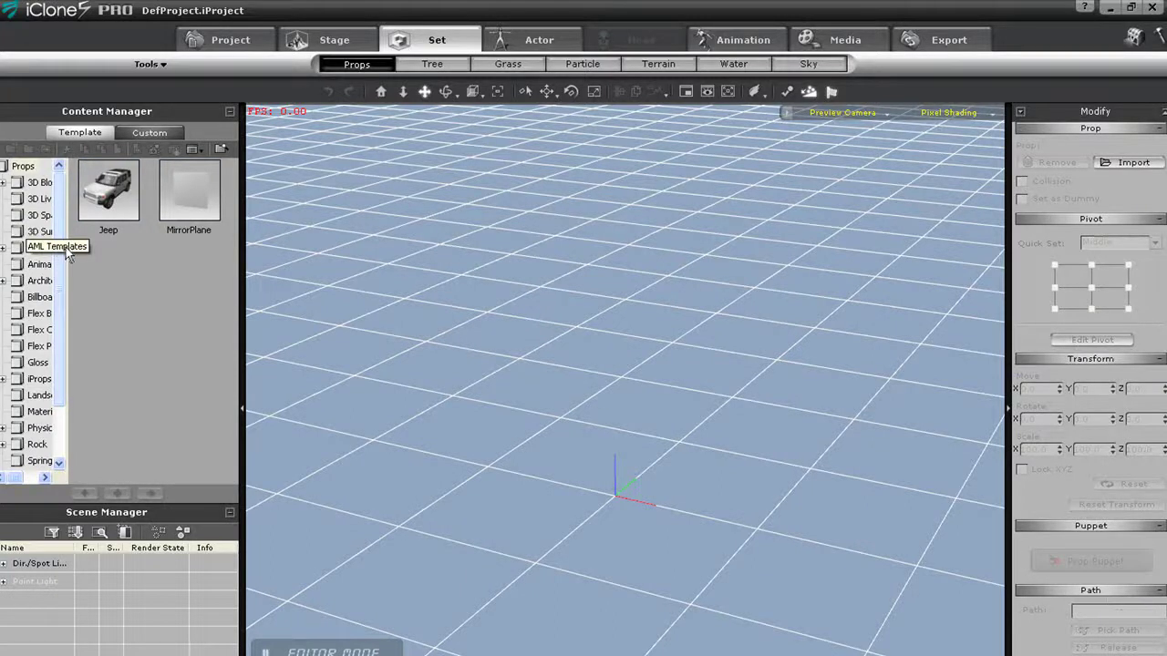
{"action": "left_click_drag", "start_coordinate": [67, 254], "coordinate": [129, 326]}
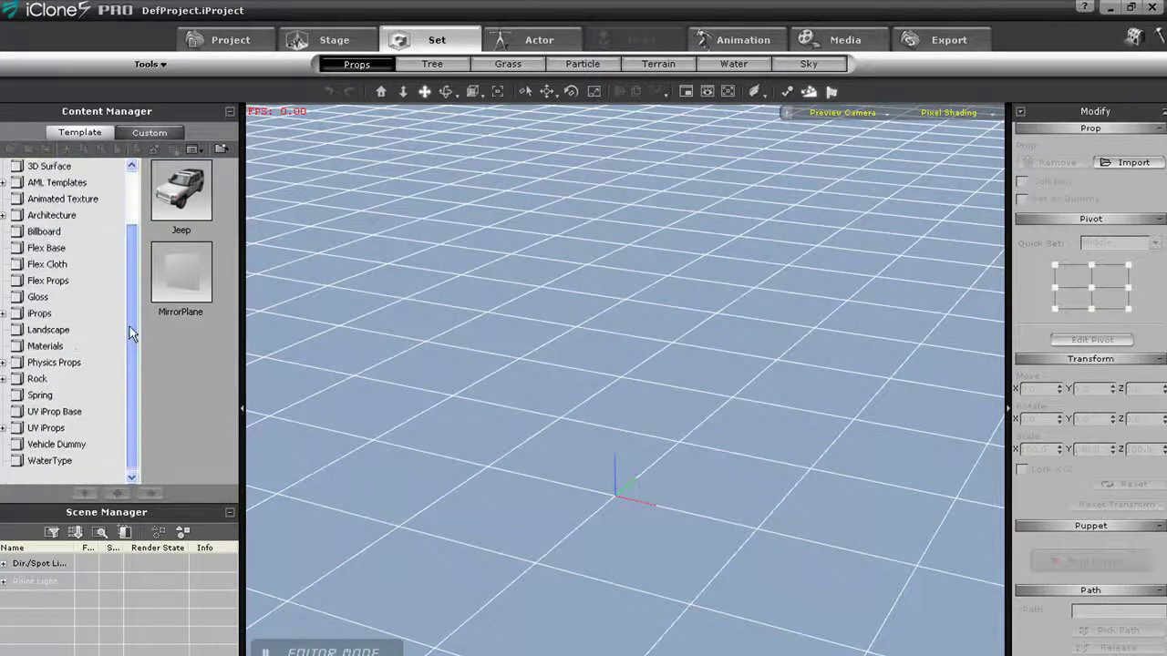
{"action": "left_click", "coordinate": [50, 364]}
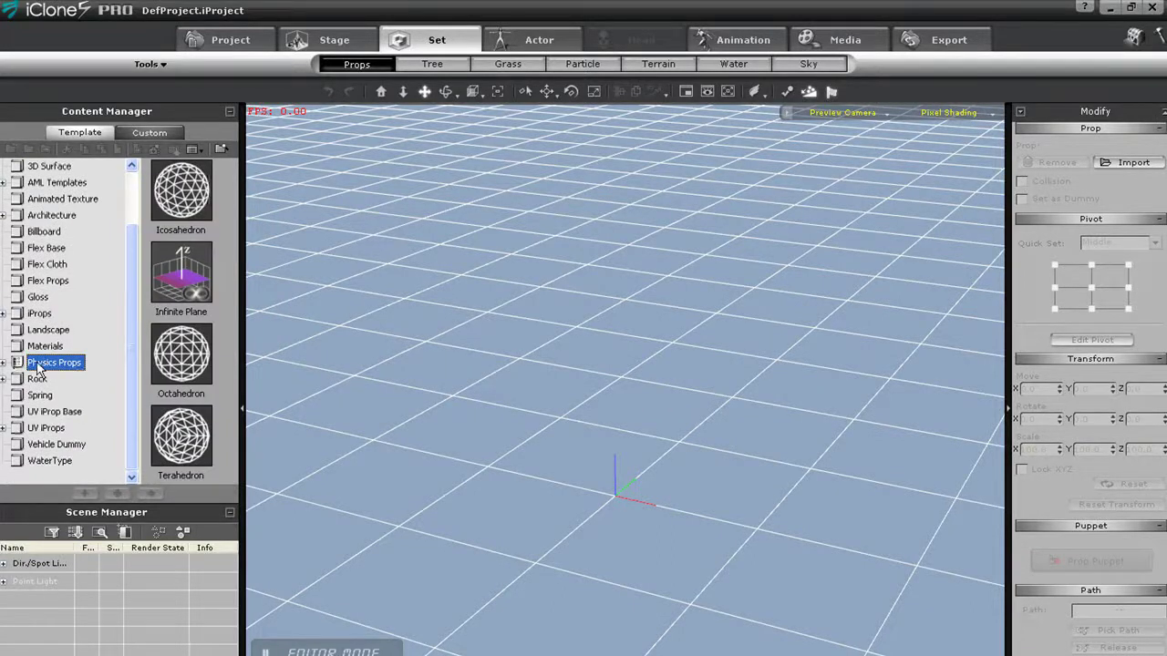
{"action": "left_click", "coordinate": [3, 363]}
{"action": "left_click", "coordinate": [53, 379]}
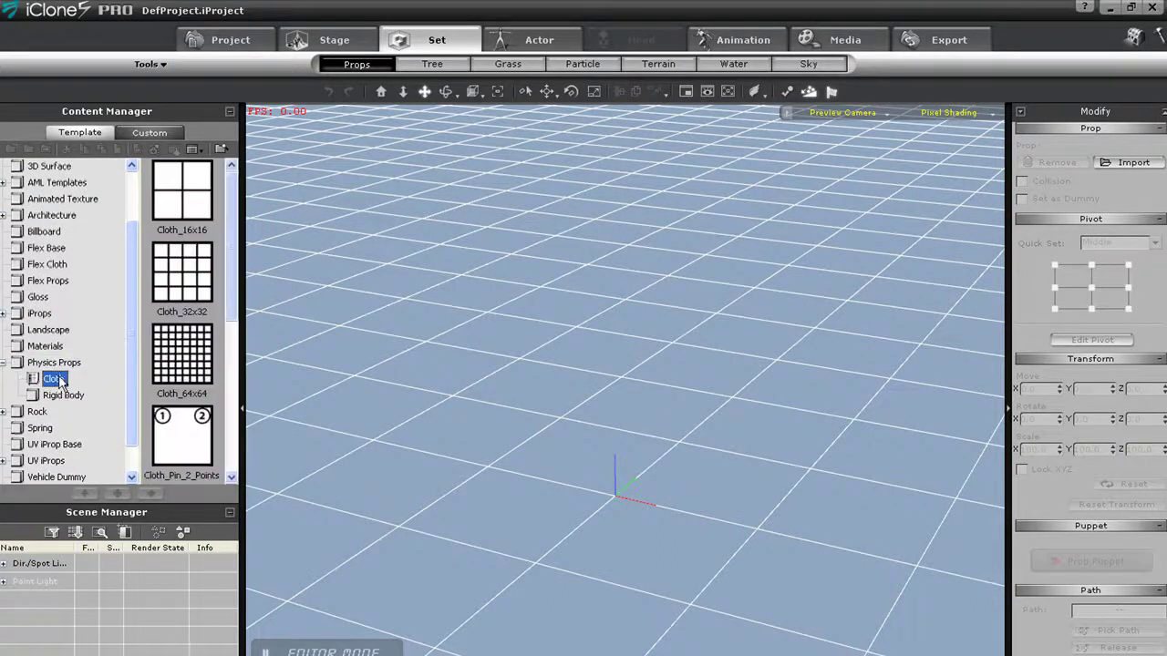
{"action": "left_click_drag", "start_coordinate": [229, 261], "coordinate": [225, 219]}
{"action": "left_click", "coordinate": [79, 397]}
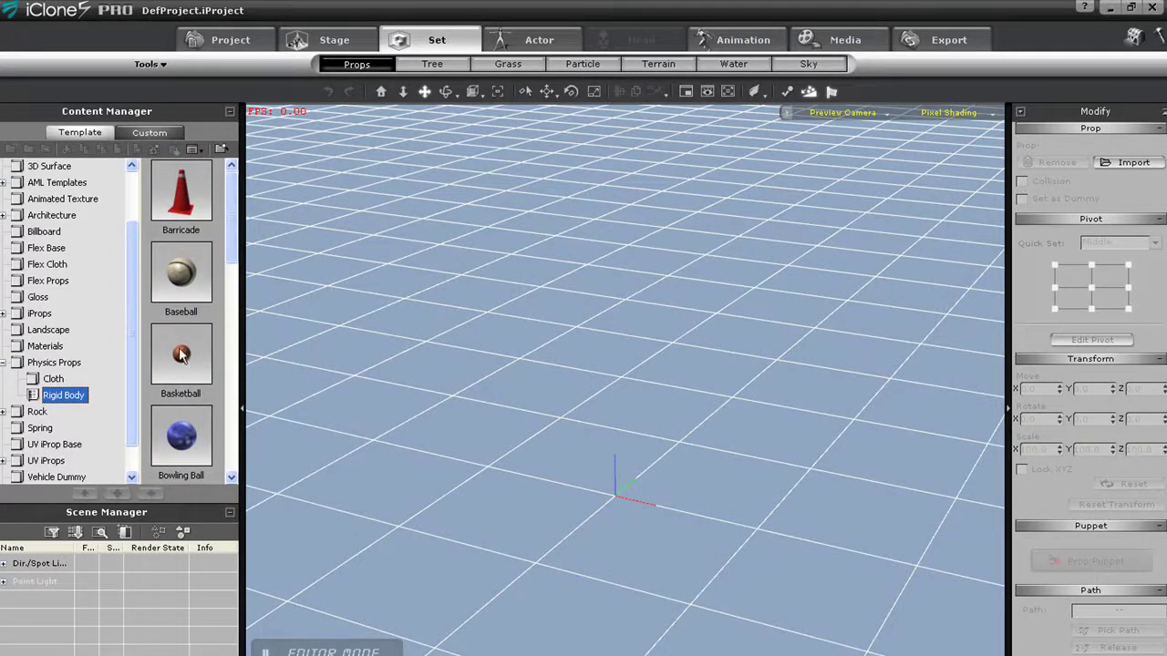
{"action": "left_click_drag", "start_coordinate": [180, 356], "coordinate": [590, 487]}
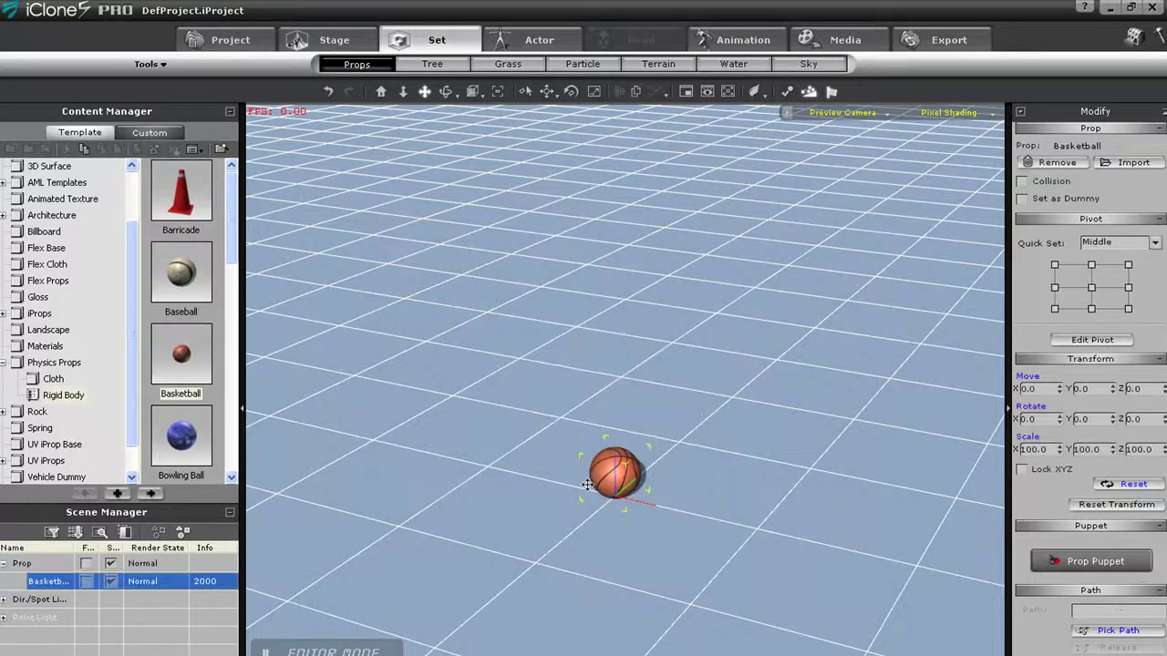
{"action": "right_click_drag", "start_coordinate": [641, 555], "coordinate": [657, 258]}
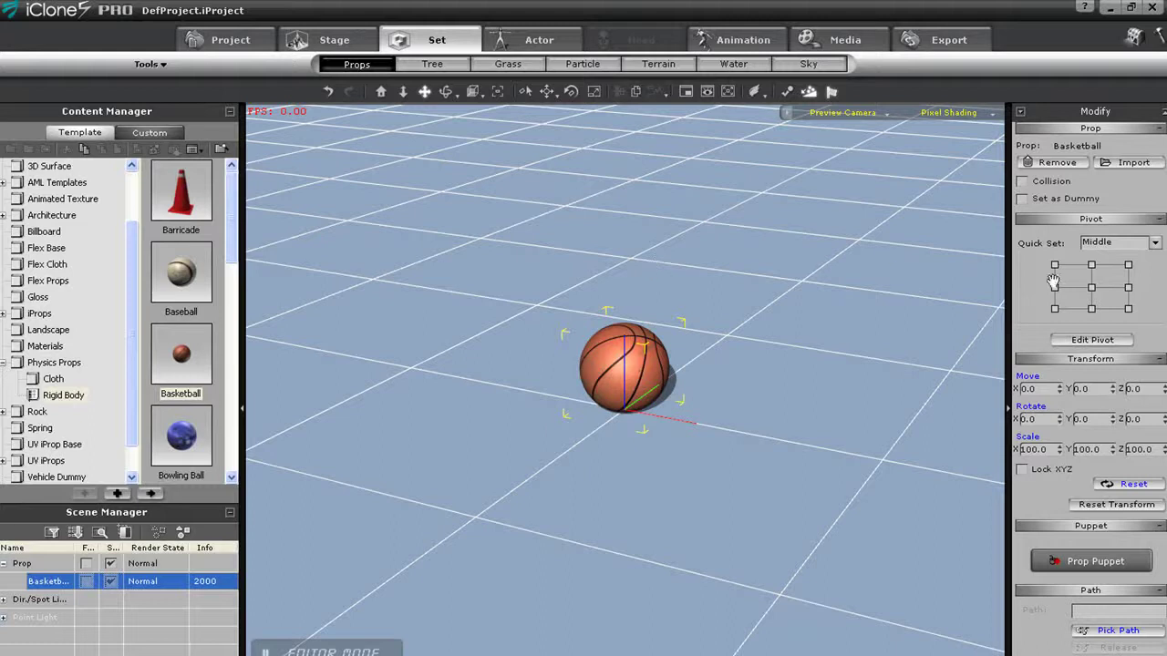
Open the basketball's physics settings and toggle Active Physics off and back on
{"action": "scroll", "coordinate": [1090, 410], "scroll_direction": "down", "scroll_amount": 10}
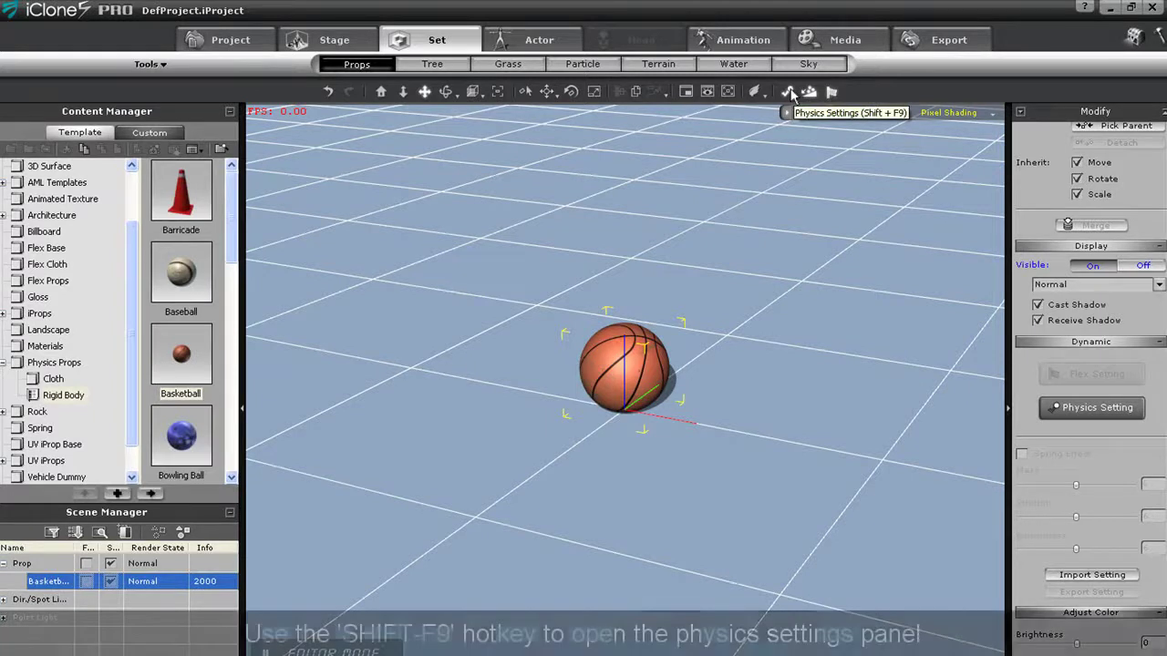
{"action": "key", "text": "shift+F9"}
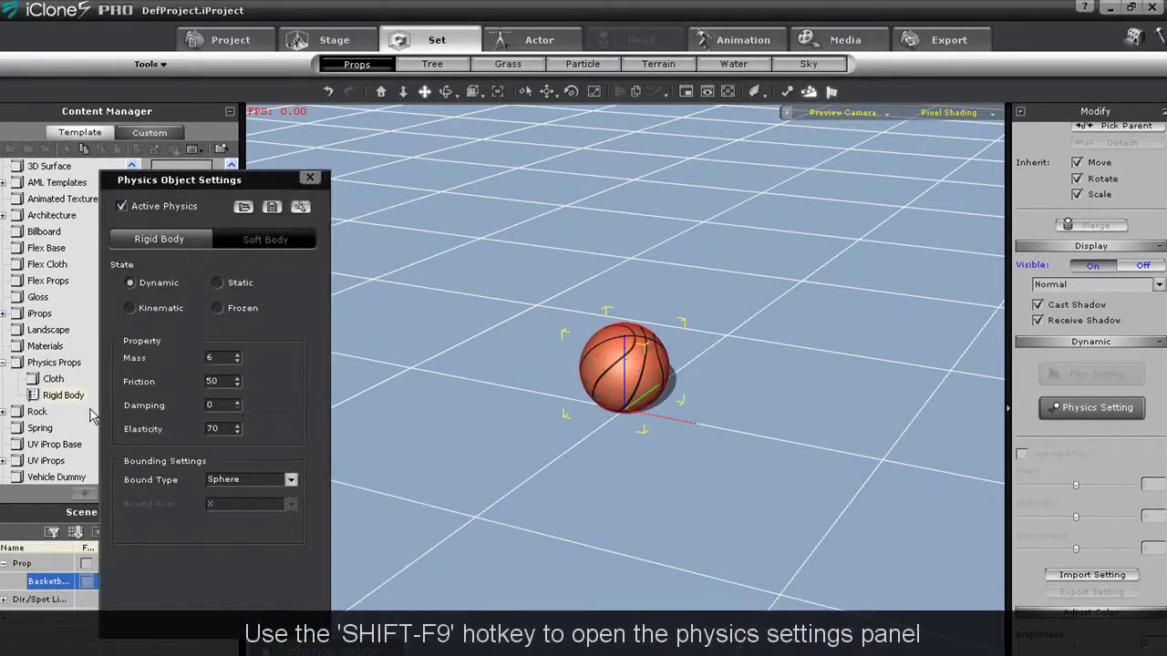
{"action": "left_click", "coordinate": [124, 209]}
{"action": "left_click", "coordinate": [124, 208]}
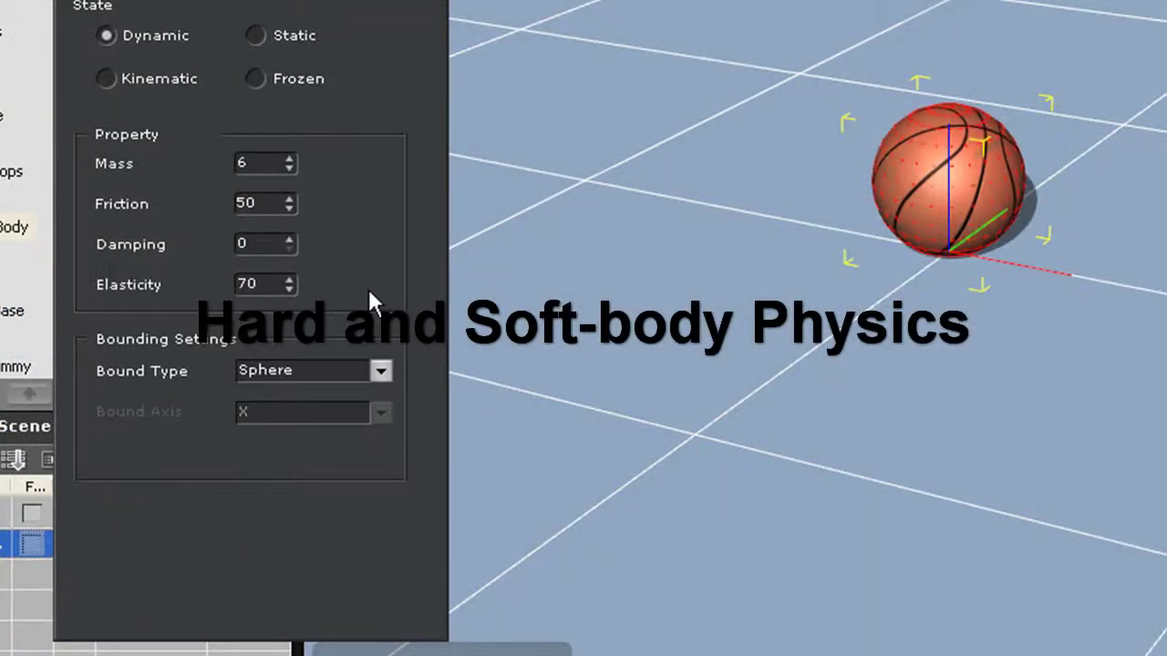
Try the Box and Cylinder bound types on the basketball, return it to Sphere, and close the physics settings
{"action": "left_click", "coordinate": [382, 368]}
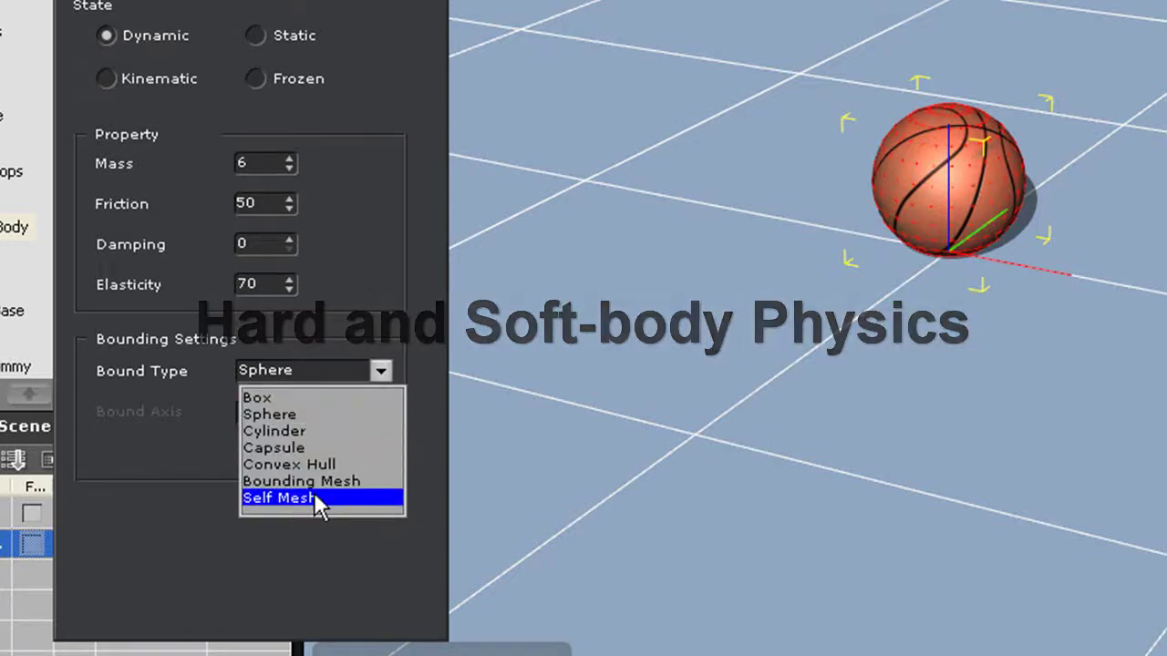
{"action": "left_click", "coordinate": [306, 396]}
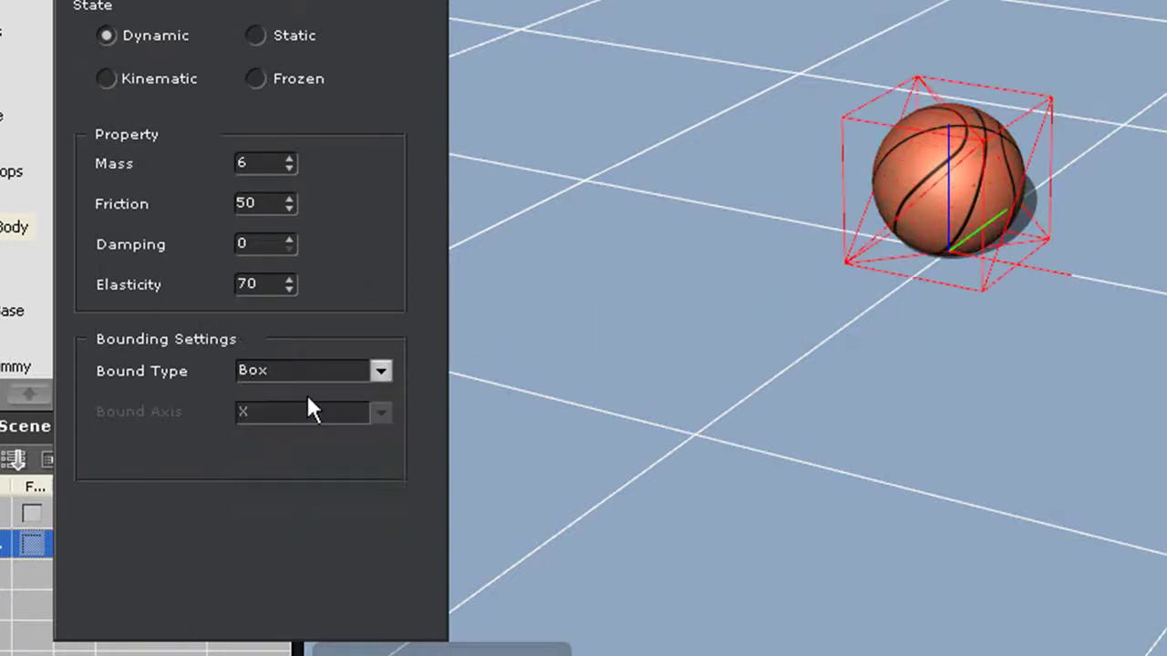
{"action": "left_click", "coordinate": [381, 372]}
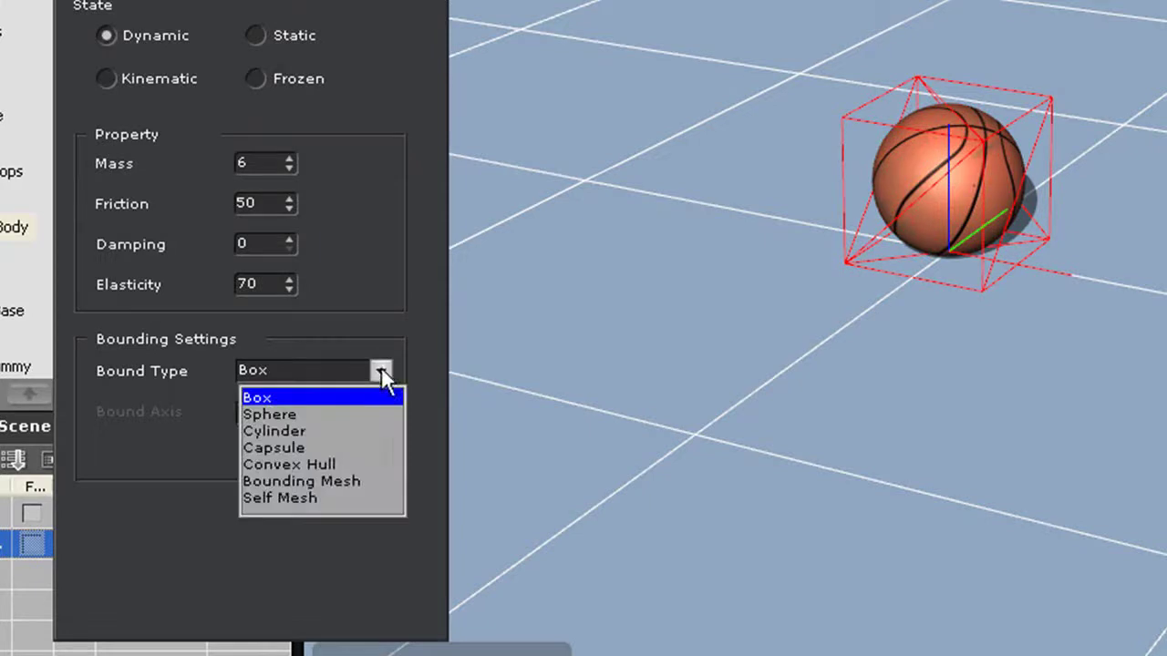
{"action": "left_click", "coordinate": [323, 431]}
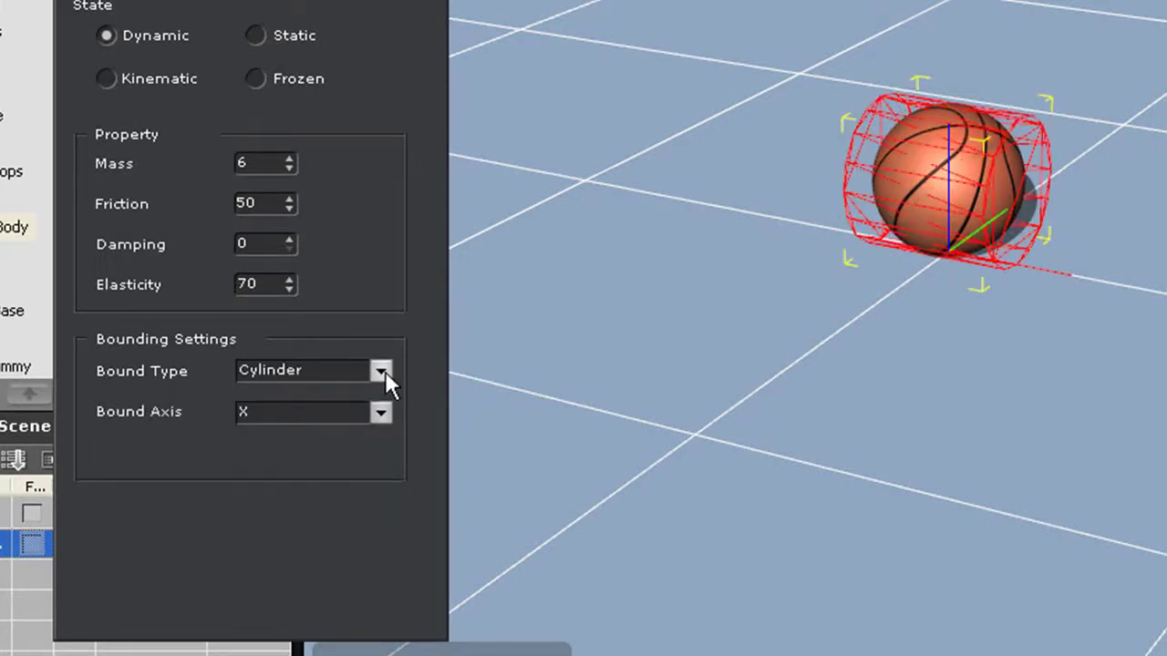
{"action": "left_click", "coordinate": [381, 371]}
{"action": "left_click", "coordinate": [320, 415]}
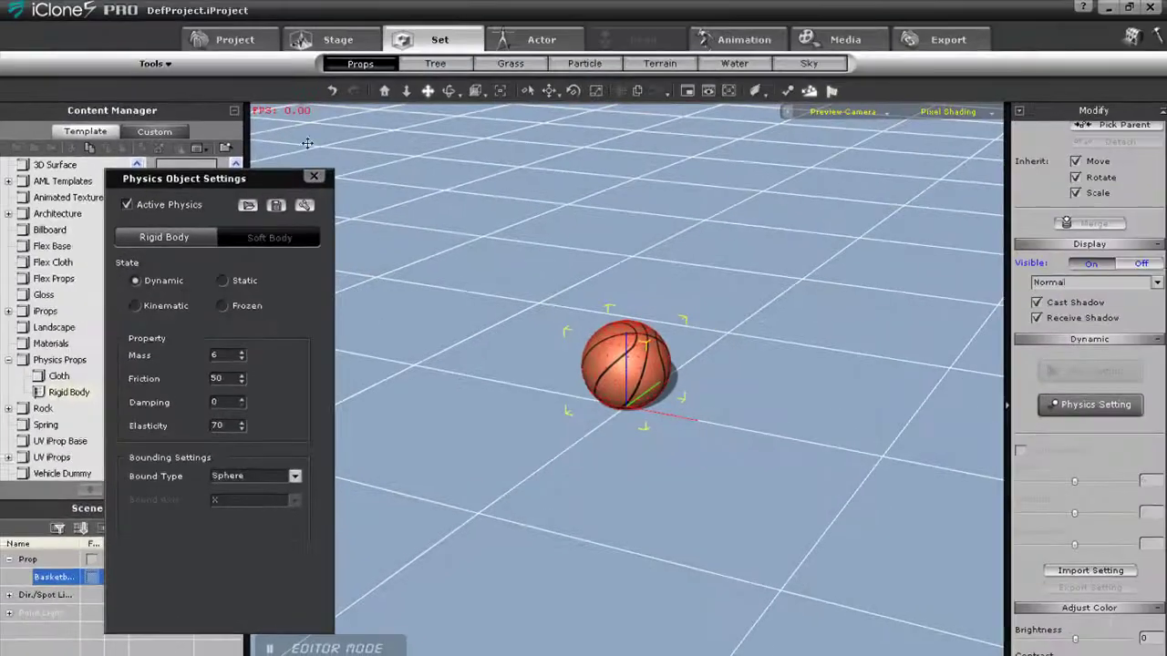
{"action": "left_click", "coordinate": [314, 176]}
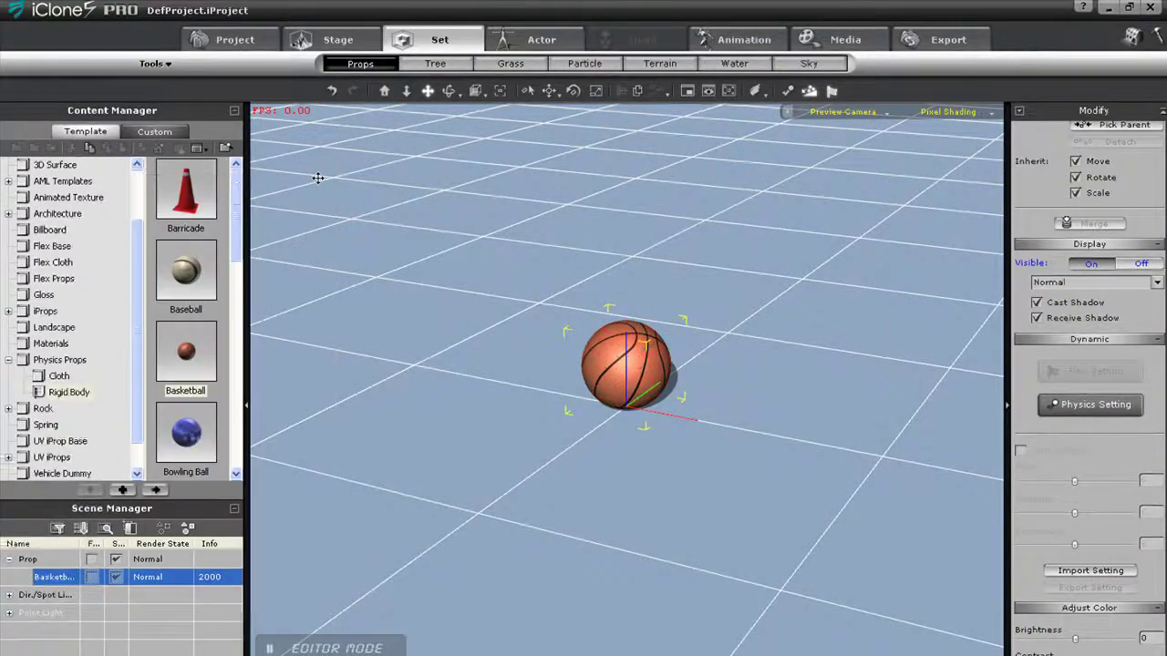
Add the Infinite Plane physics prop under the basketball and raise the ball vertically well above the plane
{"action": "left_click", "coordinate": [57, 361]}
{"action": "left_click_drag", "start_coordinate": [186, 270], "coordinate": [588, 430]}
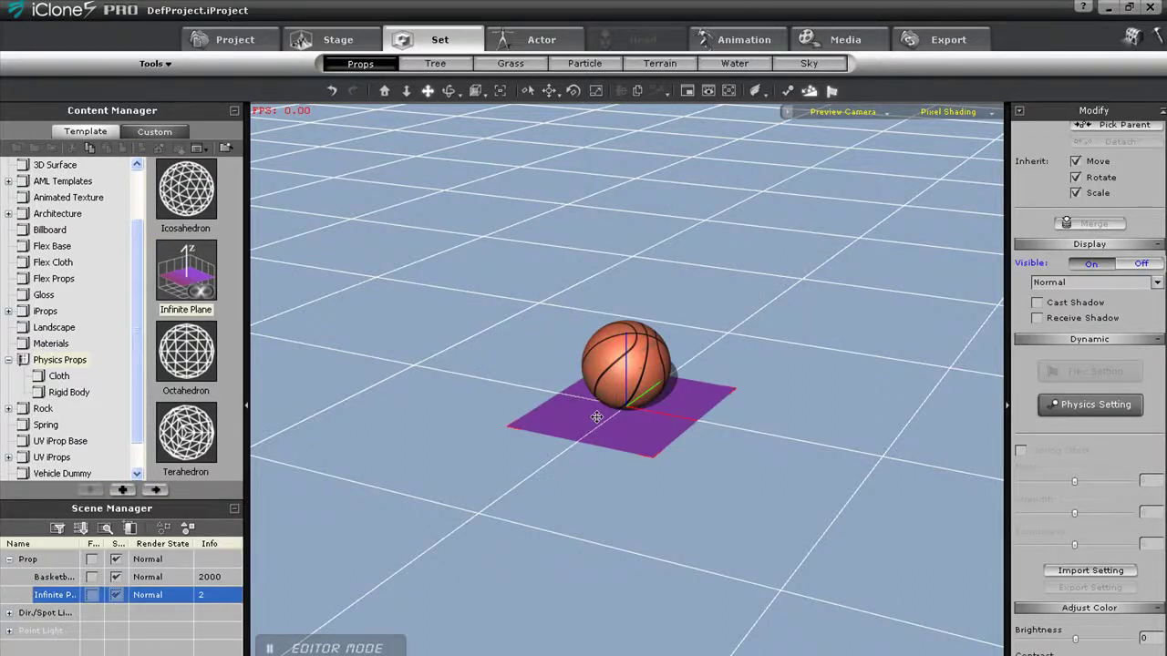
{"action": "left_click", "coordinate": [618, 361]}
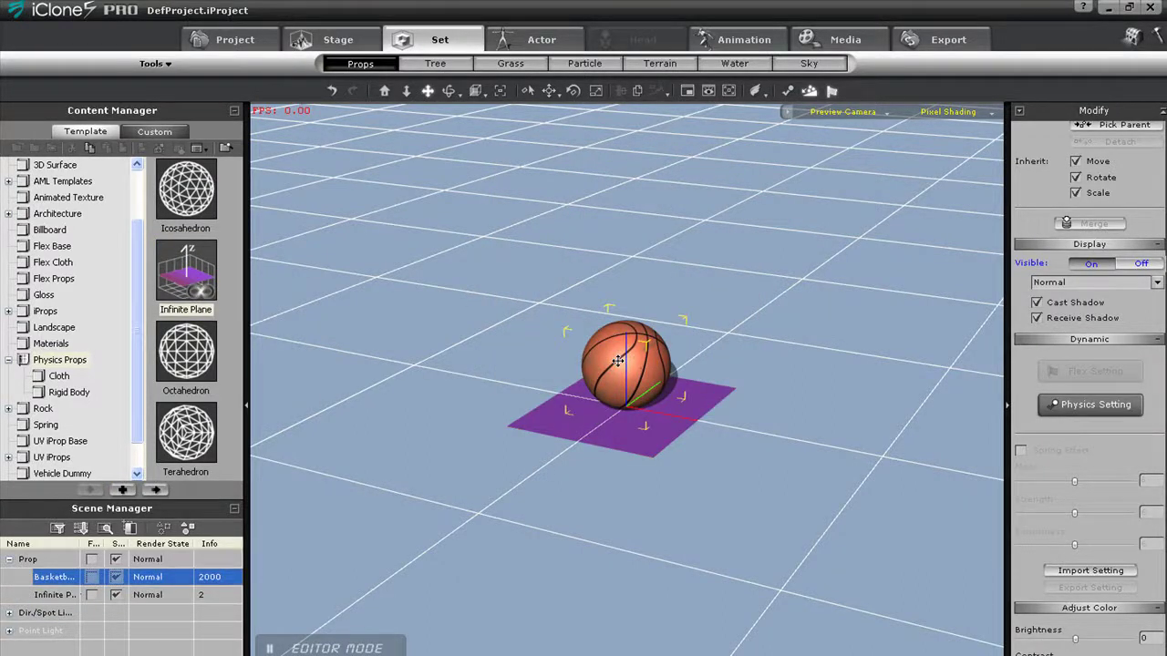
{"action": "key", "text": "w"}
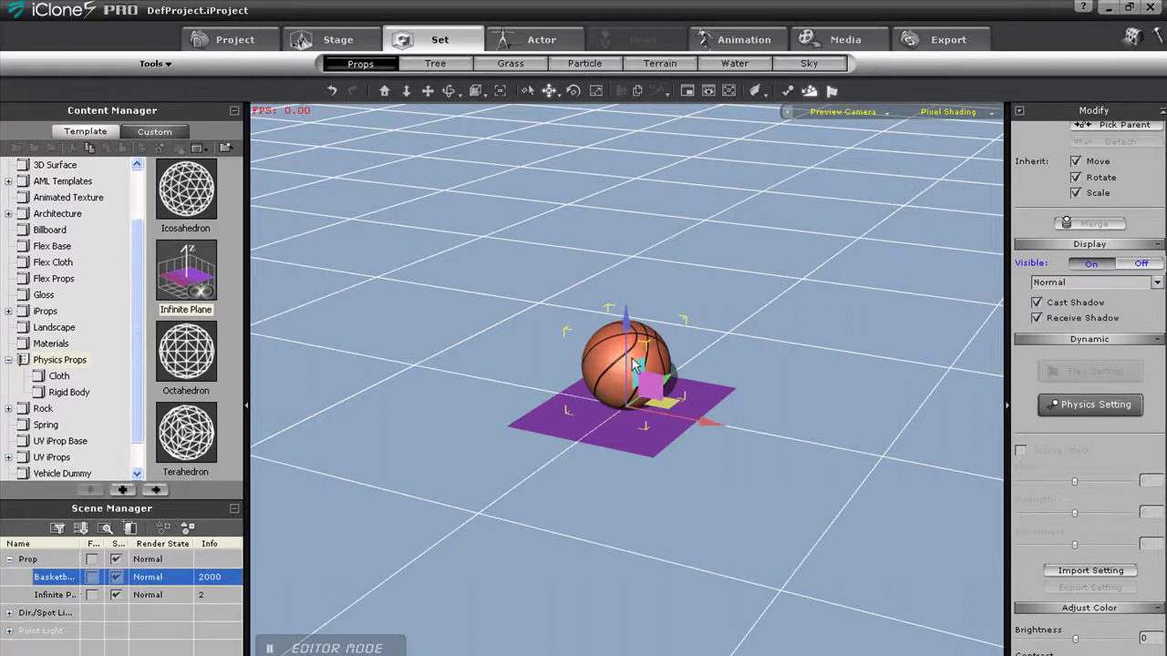
{"action": "left_click_drag", "start_coordinate": [625, 345], "coordinate": [628, 191]}
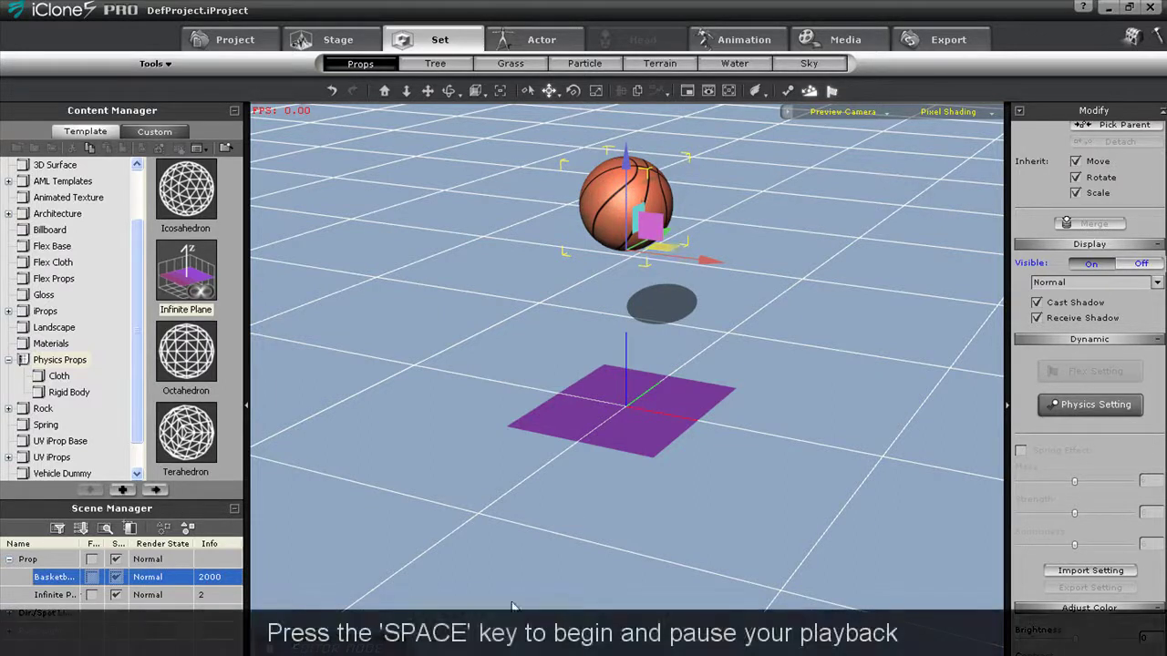
Open the basketball's physics settings and preview its fall onto the plane in the Dynamic state
{"action": "left_click", "coordinate": [788, 91]}
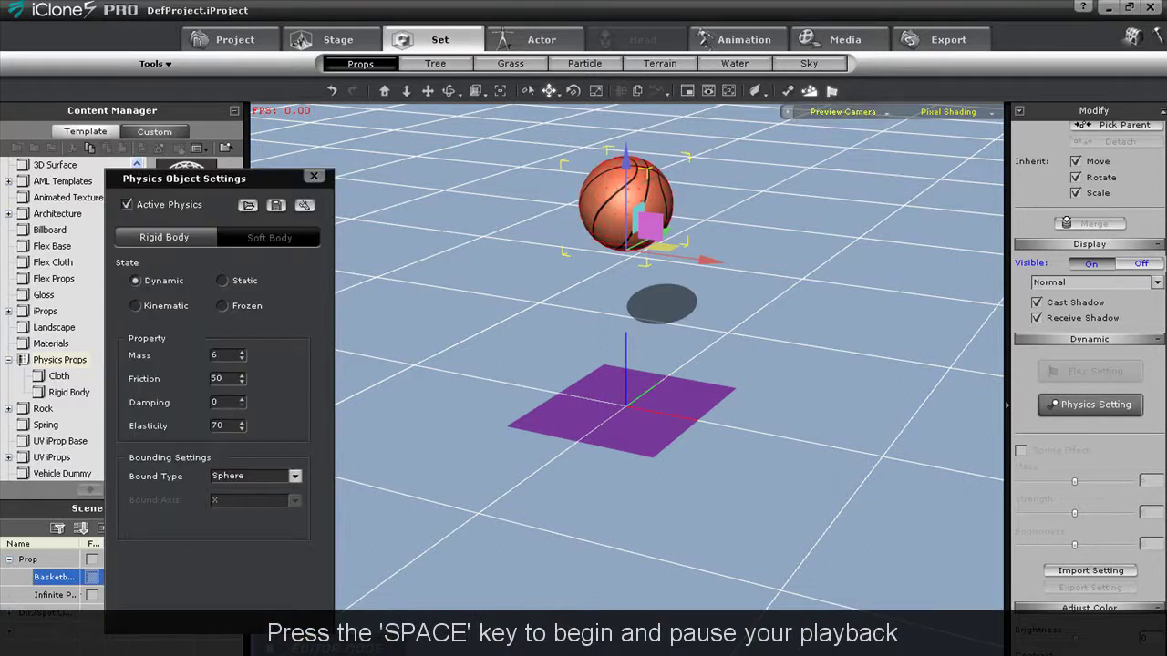
{"action": "key", "text": "space"}
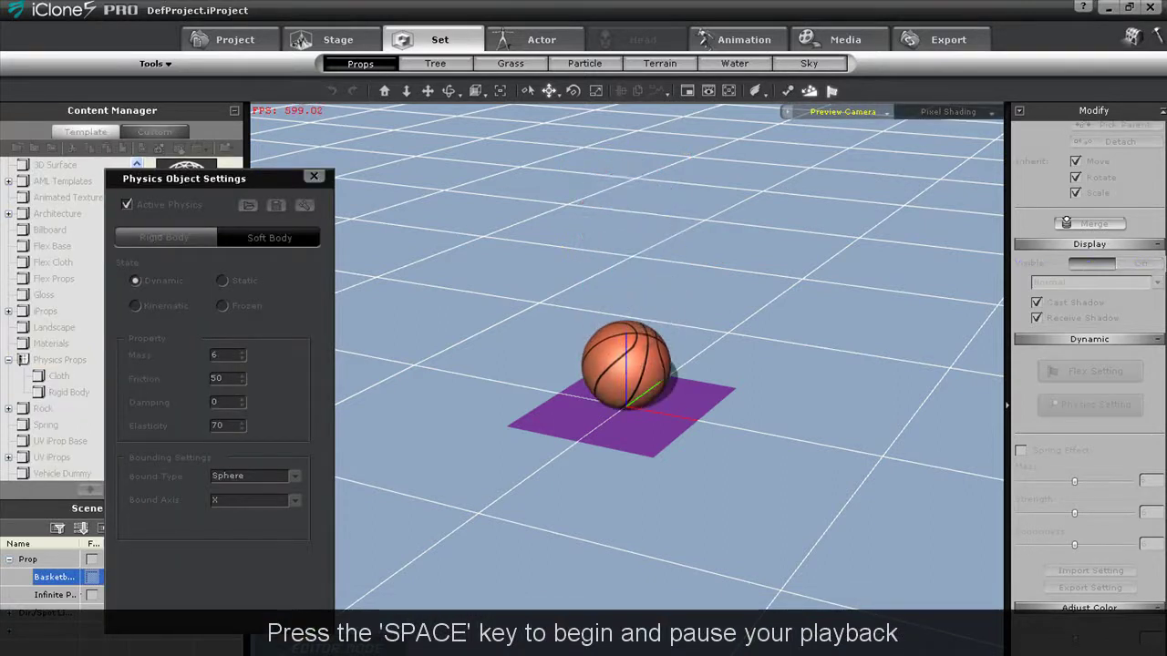
{"action": "key", "text": "space"}
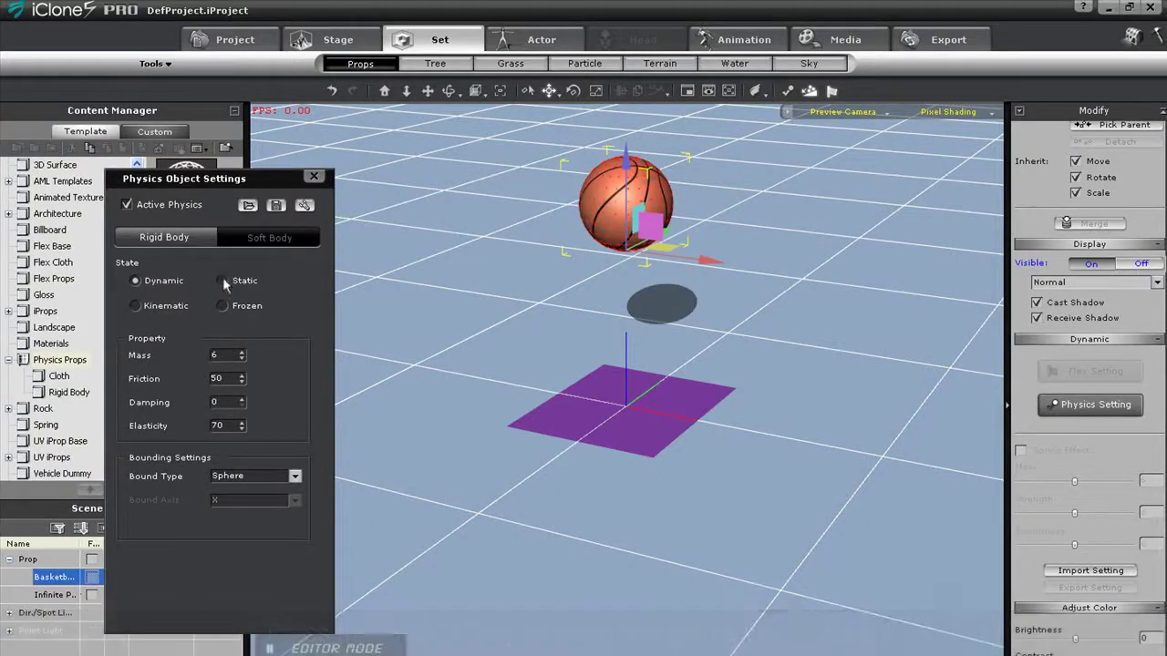
Test the basketball's Static and Frozen rigid-body states by playing the simulation with each
{"action": "left_click", "coordinate": [223, 281]}
{"action": "key", "text": "space"}
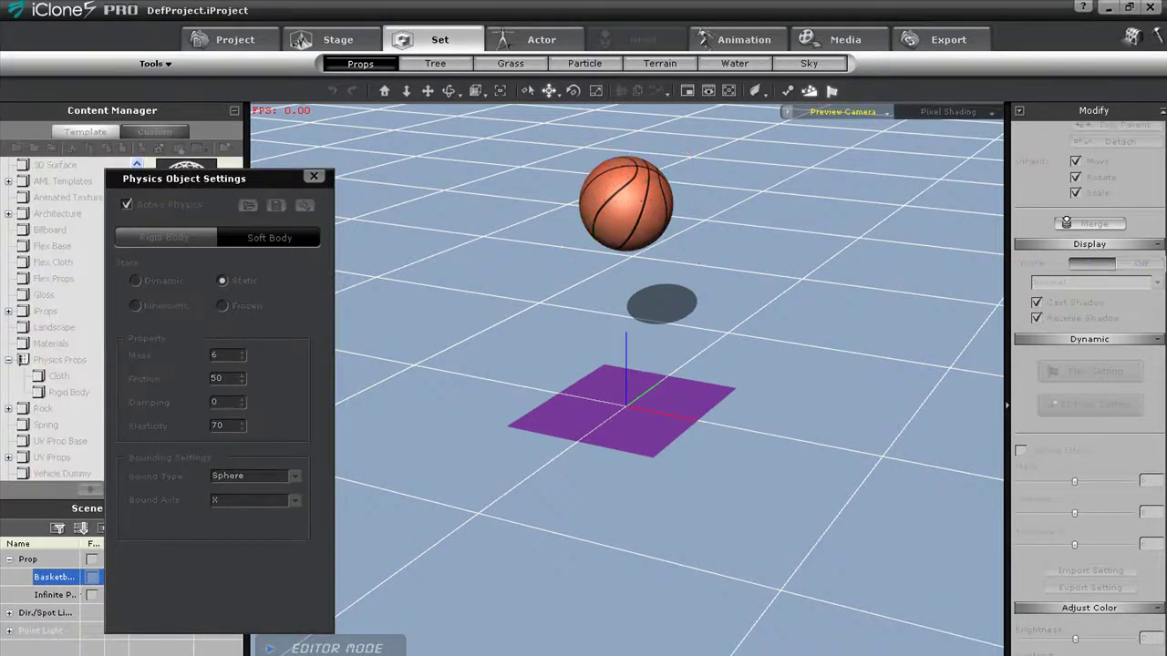
{"action": "key", "text": "space"}
{"action": "left_click", "coordinate": [222, 306]}
{"action": "key", "text": "space"}
{"action": "key", "text": "space"}
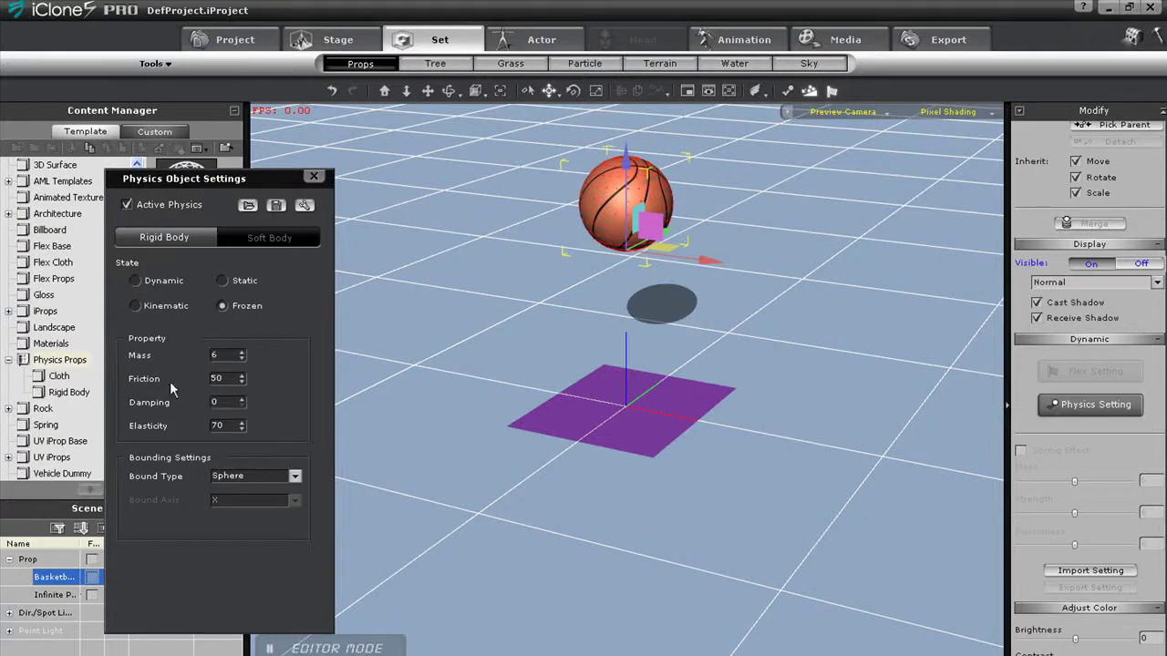
Test the basketball's Kinematic state in playback, and return it to Dynamic with another simulation preview
{"action": "left_click", "coordinate": [135, 305]}
{"action": "key", "text": "space"}
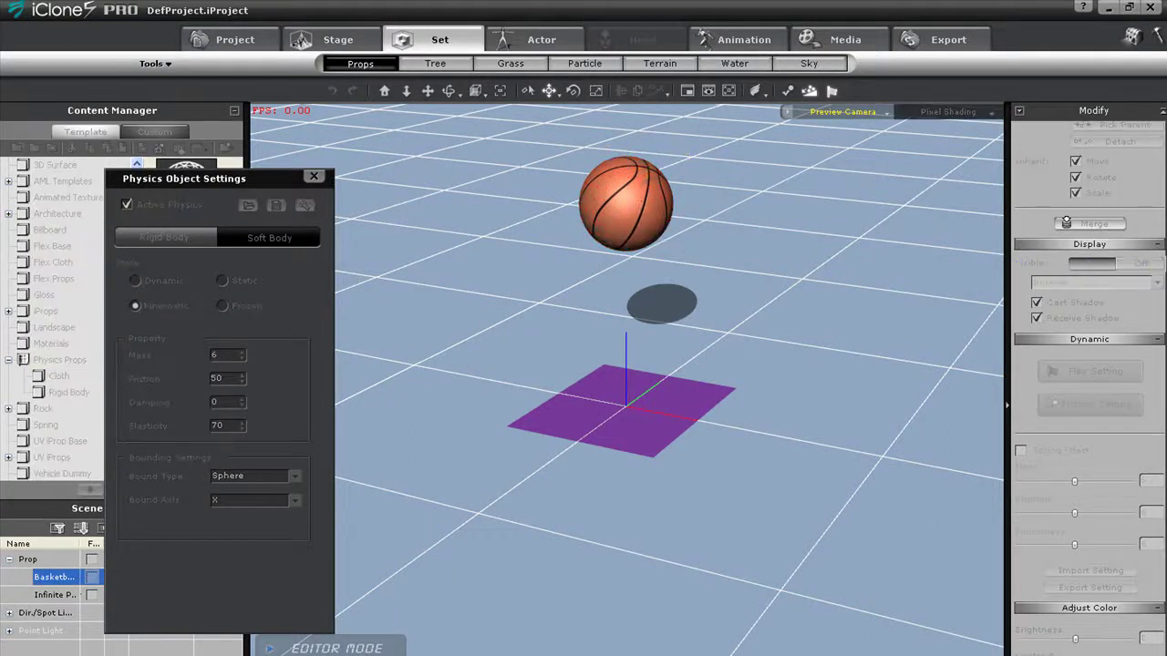
{"action": "key", "text": "space"}
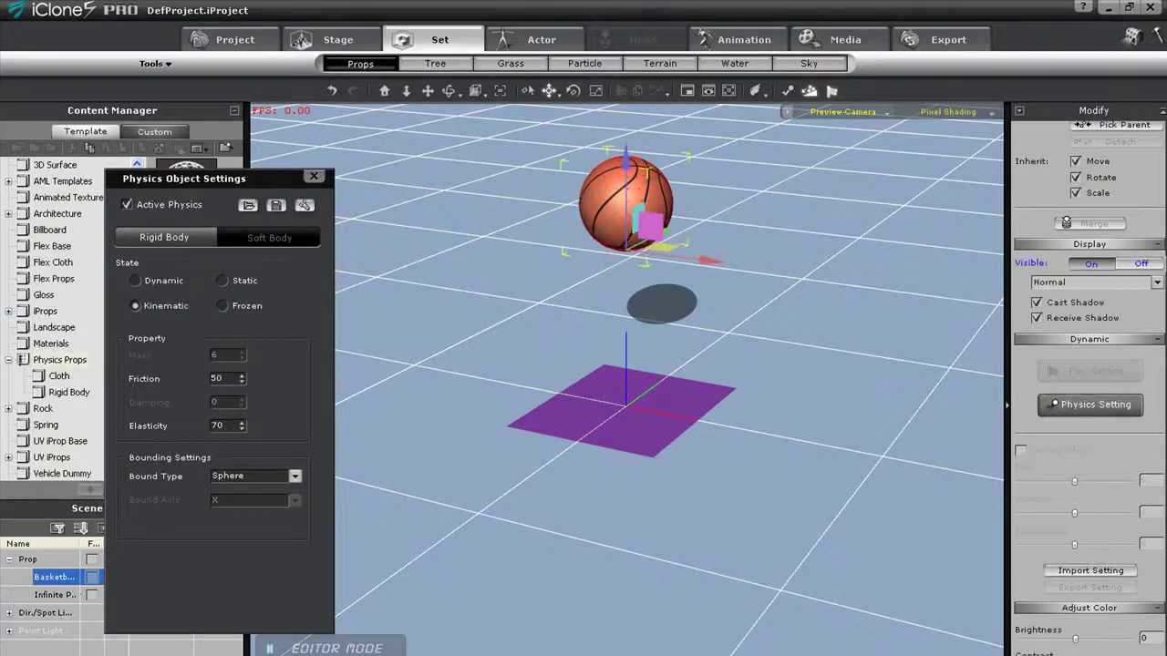
{"action": "left_click", "coordinate": [144, 283]}
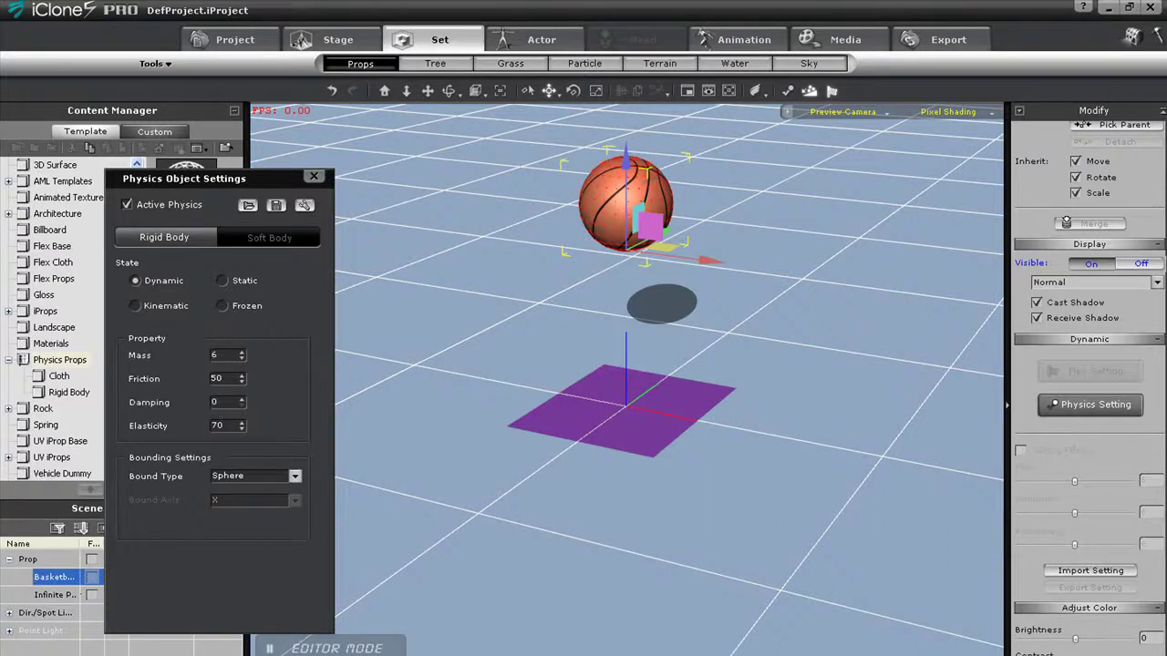
{"action": "key", "text": "space"}
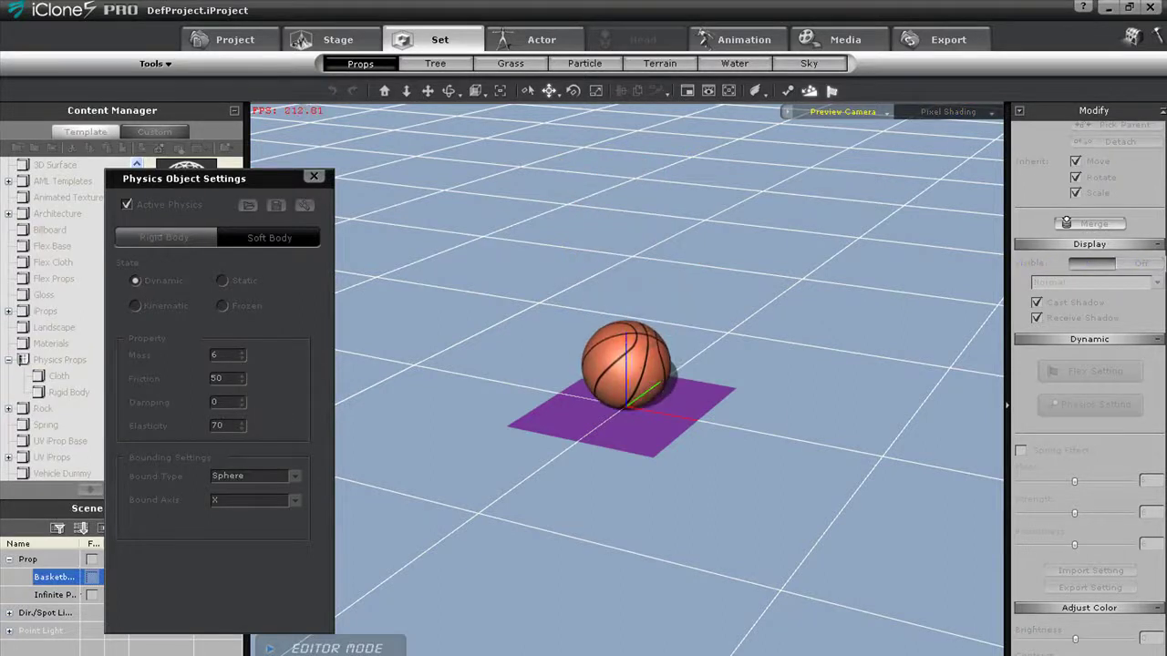
{"action": "key", "text": "space"}
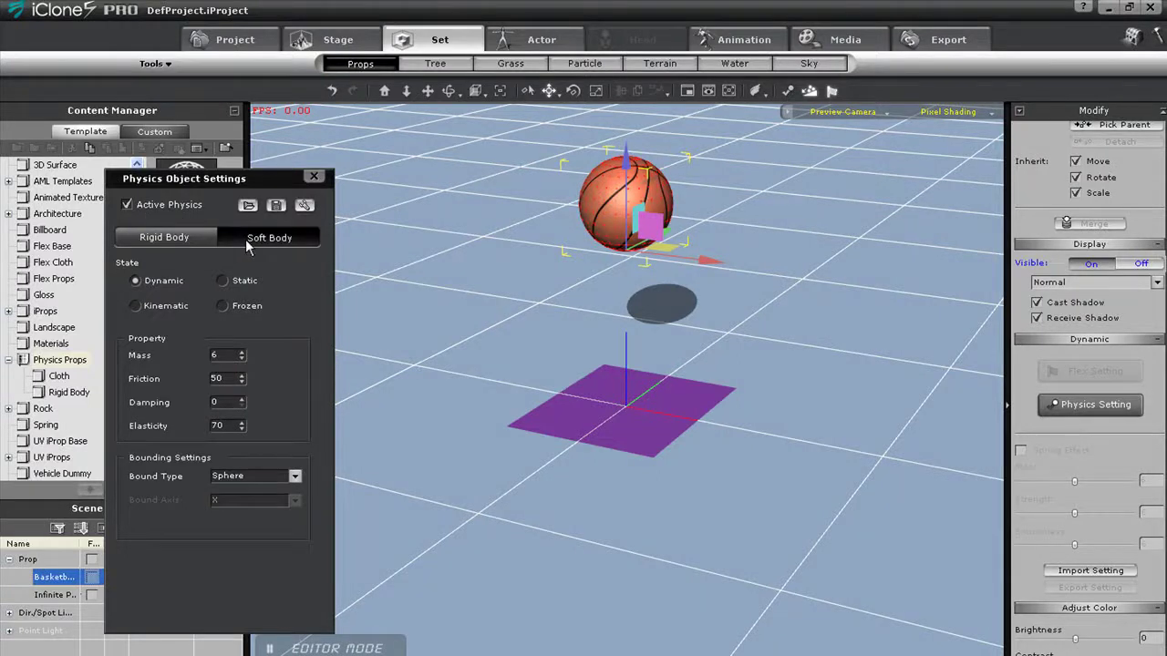
Switch the basketball to Soft Body physics with the 01.General preset and preview the simulation
{"action": "left_click", "coordinate": [247, 238]}
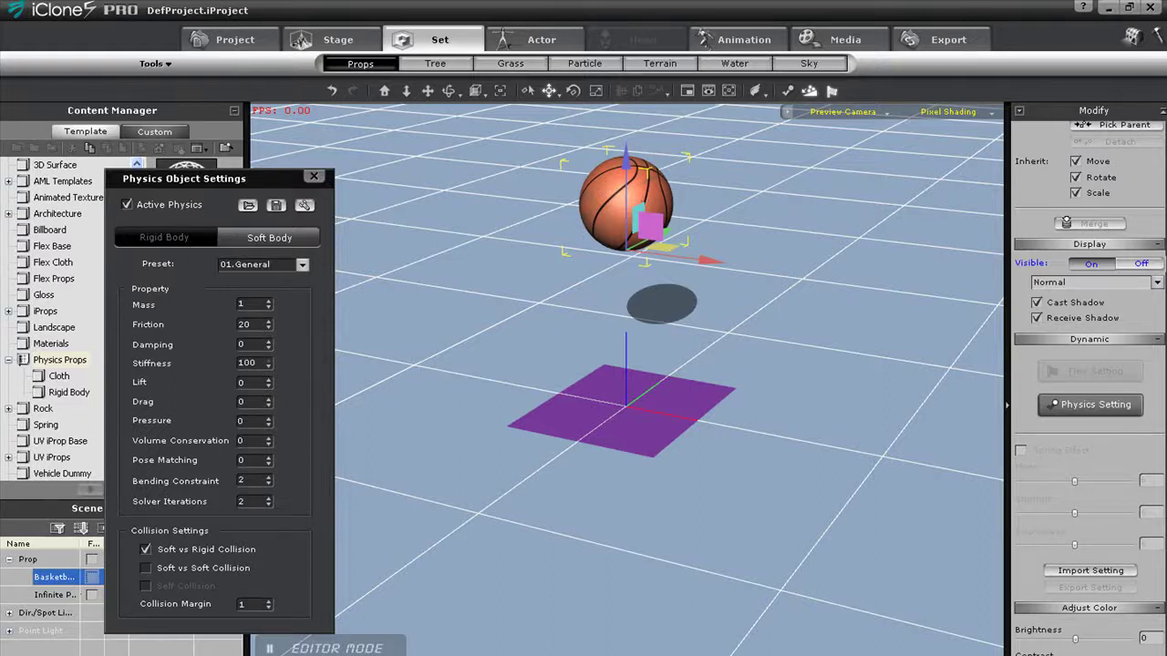
{"action": "key", "text": "space"}
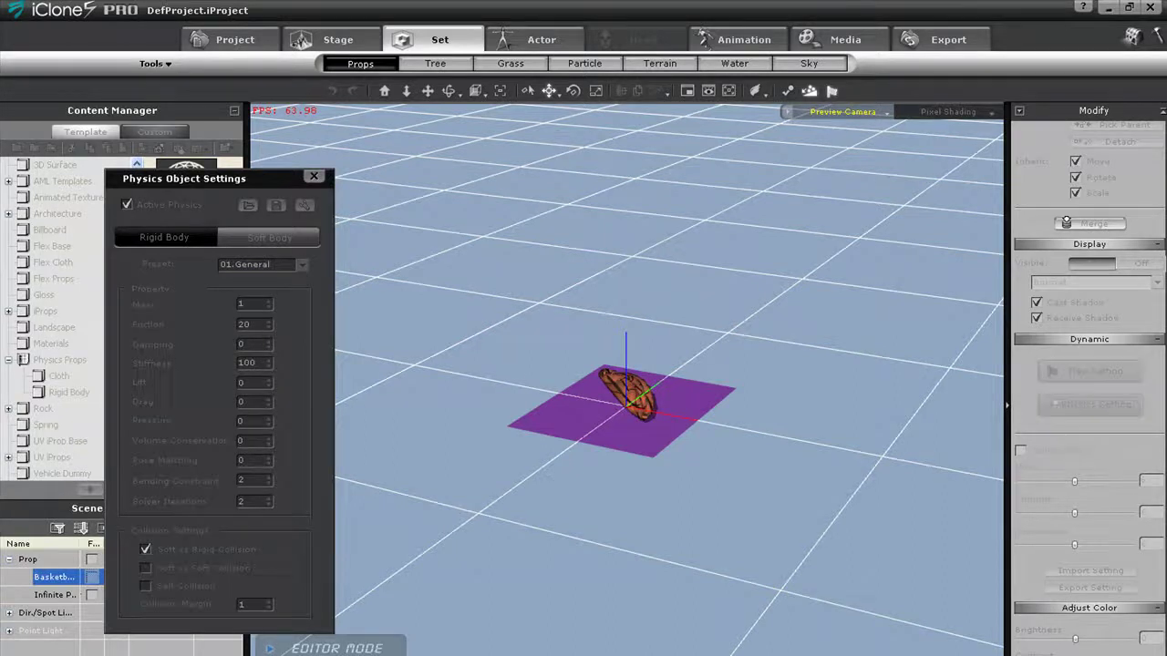
{"action": "key", "text": "space"}
Apply the 04.Soft_SoftBall preset to the basketball's soft body and preview the simulation
{"action": "left_click", "coordinate": [302, 265]}
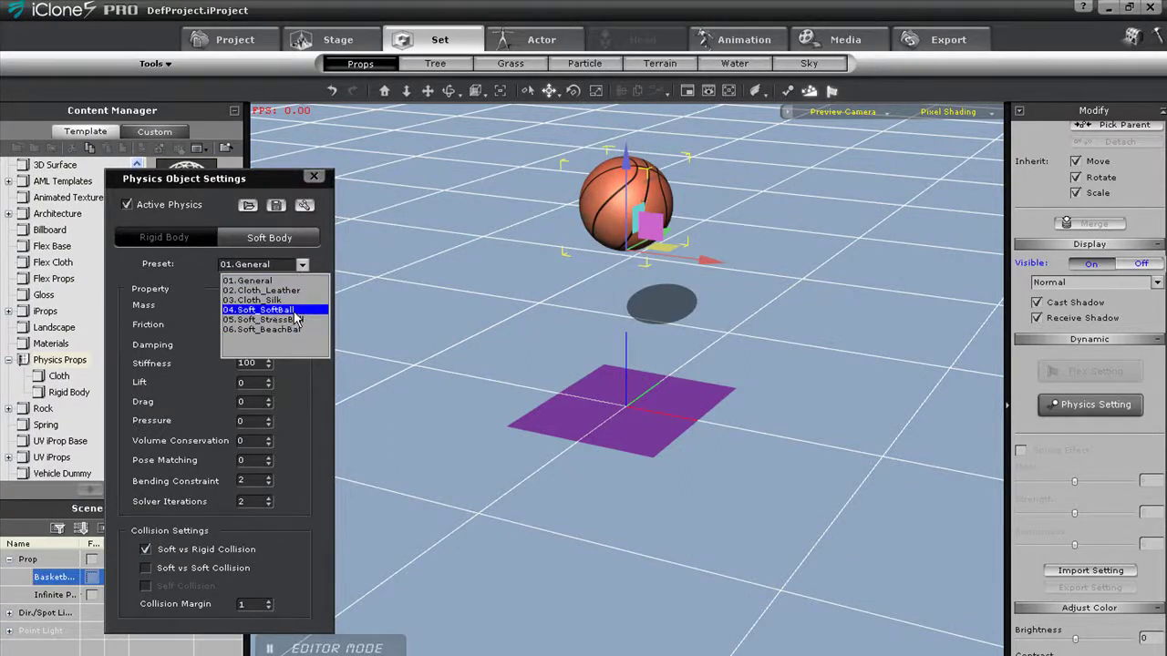
{"action": "left_click", "coordinate": [294, 310]}
{"action": "key", "text": "space"}
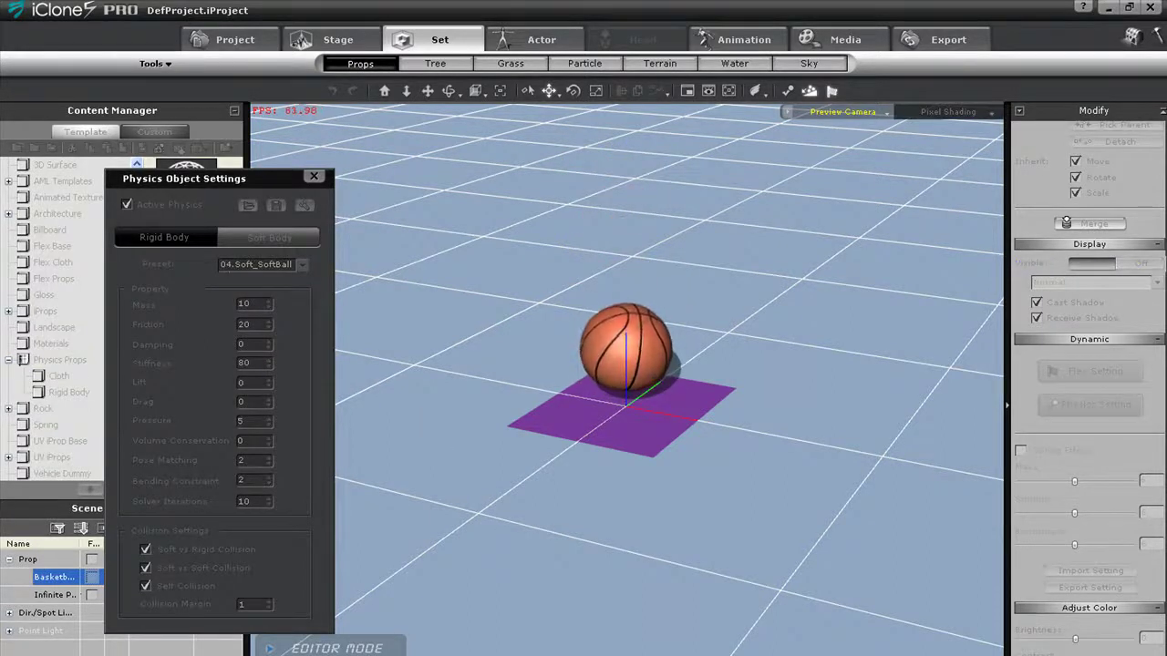
{"action": "key", "text": "space"}
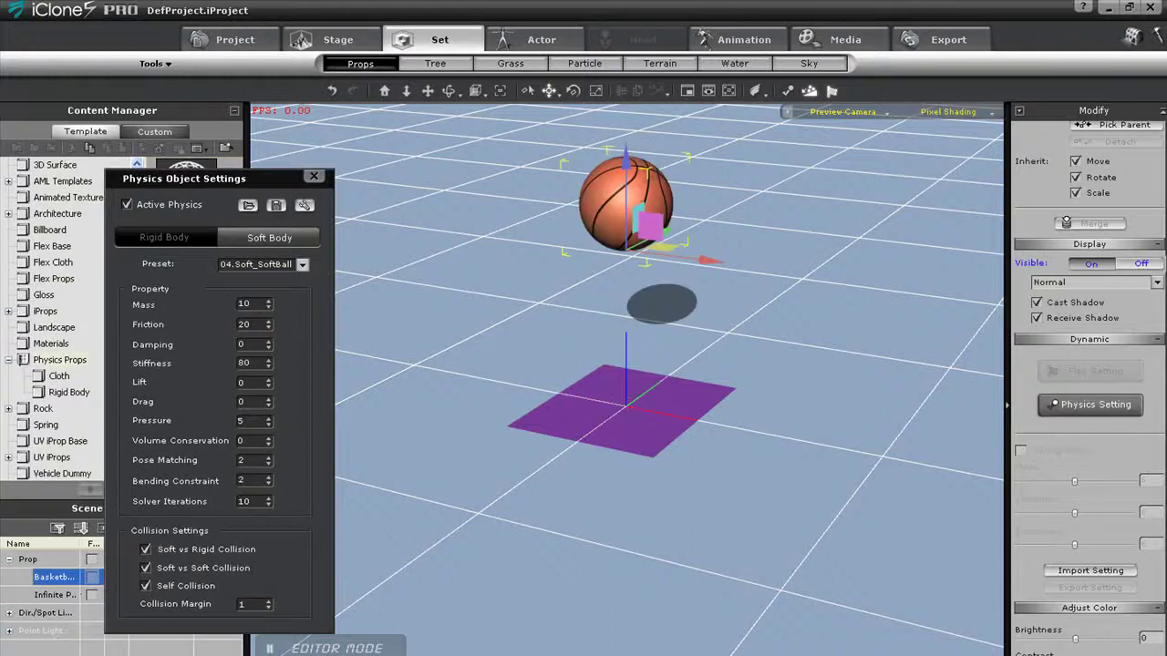
Apply the 01.General preset to the basketball's soft body and preview the simulation
{"action": "left_click", "coordinate": [302, 265]}
{"action": "left_click", "coordinate": [274, 278]}
{"action": "key", "text": "space"}
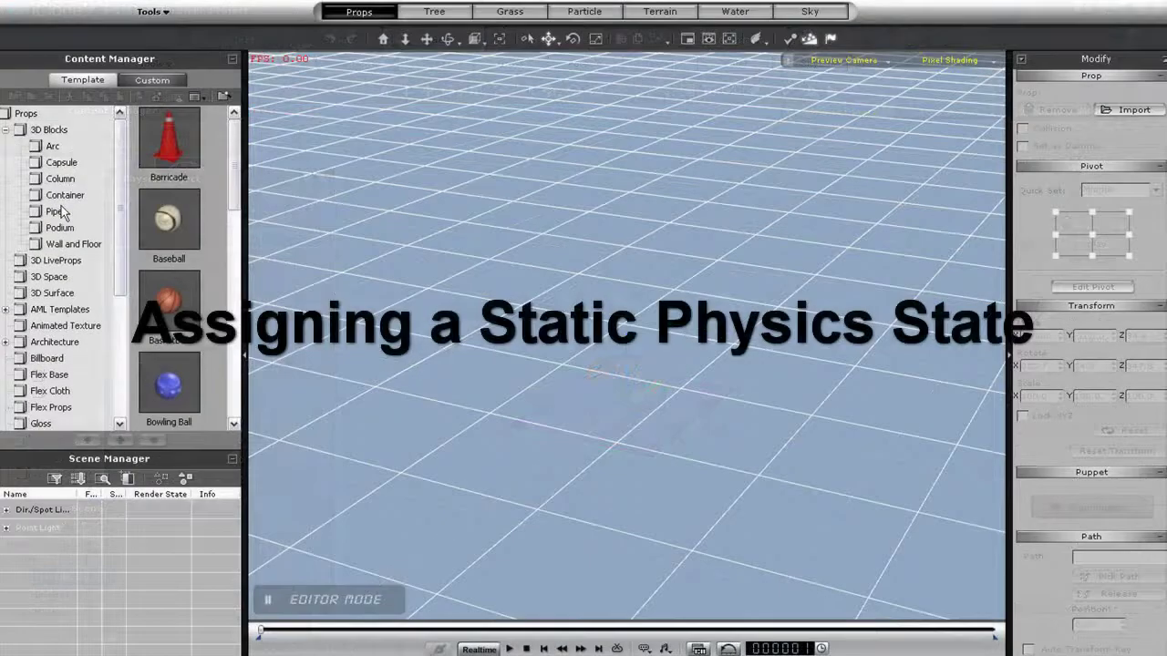
Add the Floor_001 prop from Wall and Floor to the empty scene and activate its rigid-body physics with the Static state
{"action": "left_click", "coordinate": [71, 244]}
{"action": "left_click_drag", "start_coordinate": [169, 219], "coordinate": [618, 448]}
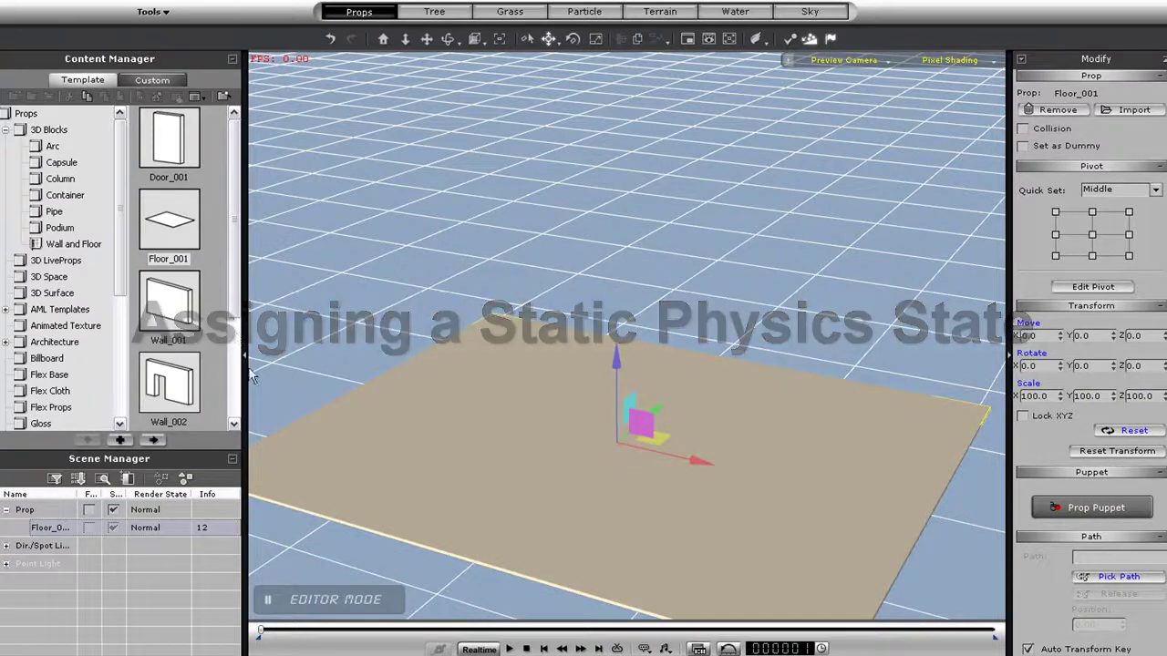
{"action": "left_click_drag", "start_coordinate": [120, 232], "coordinate": [119, 357]}
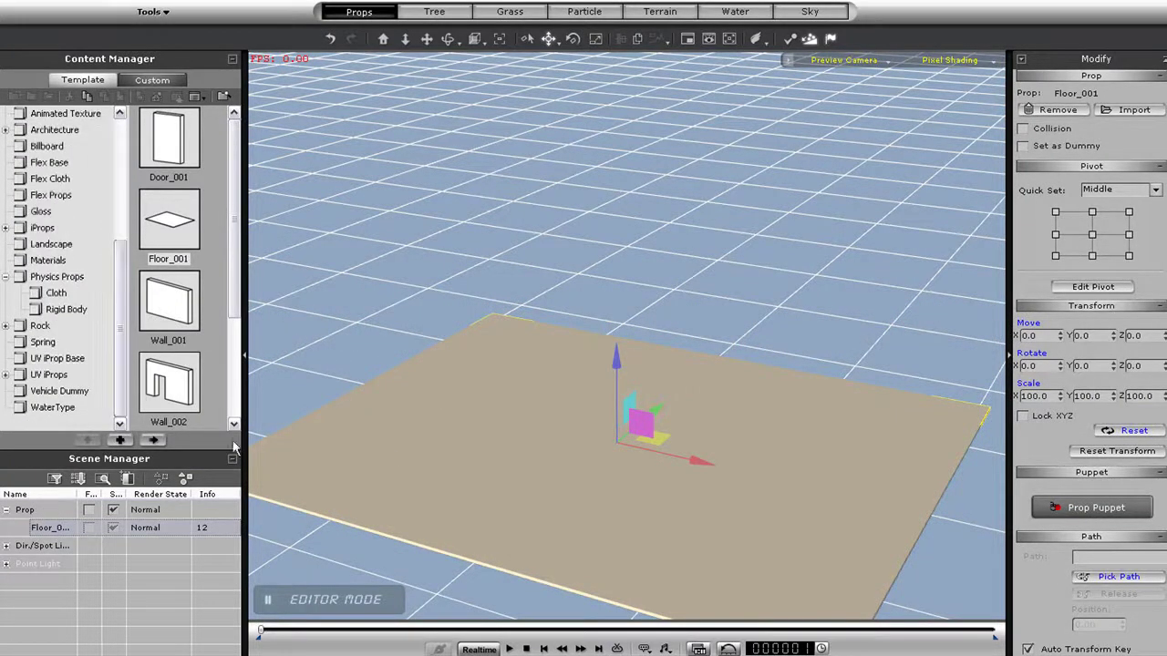
{"action": "double_click", "coordinate": [397, 456]}
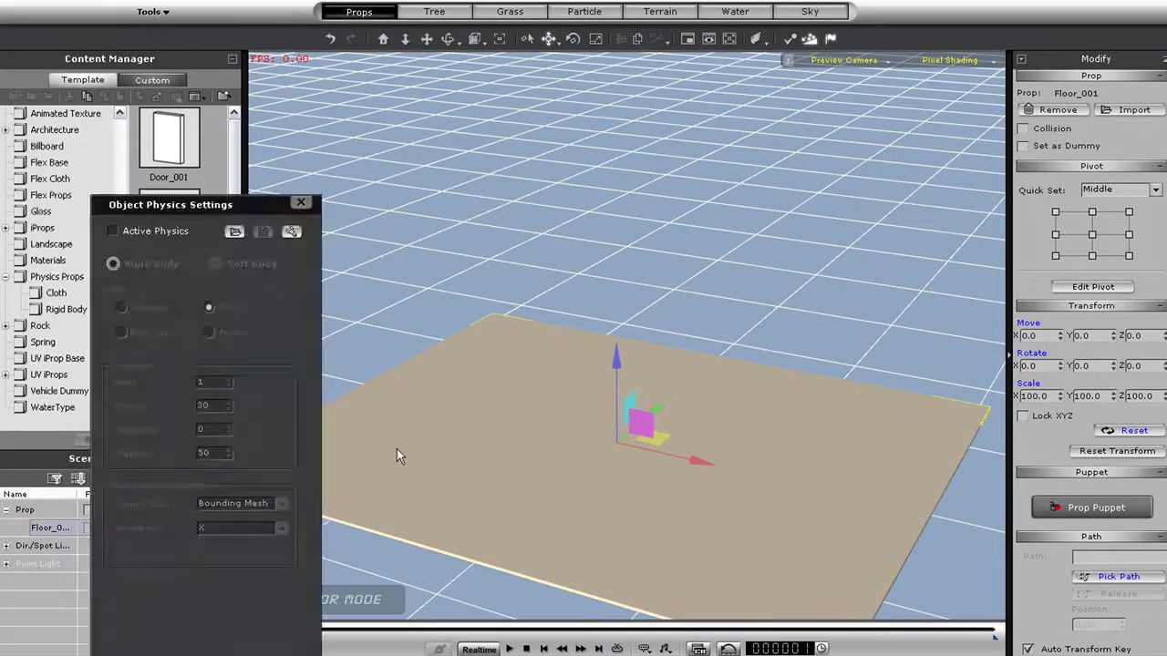
{"action": "left_click", "coordinate": [113, 232]}
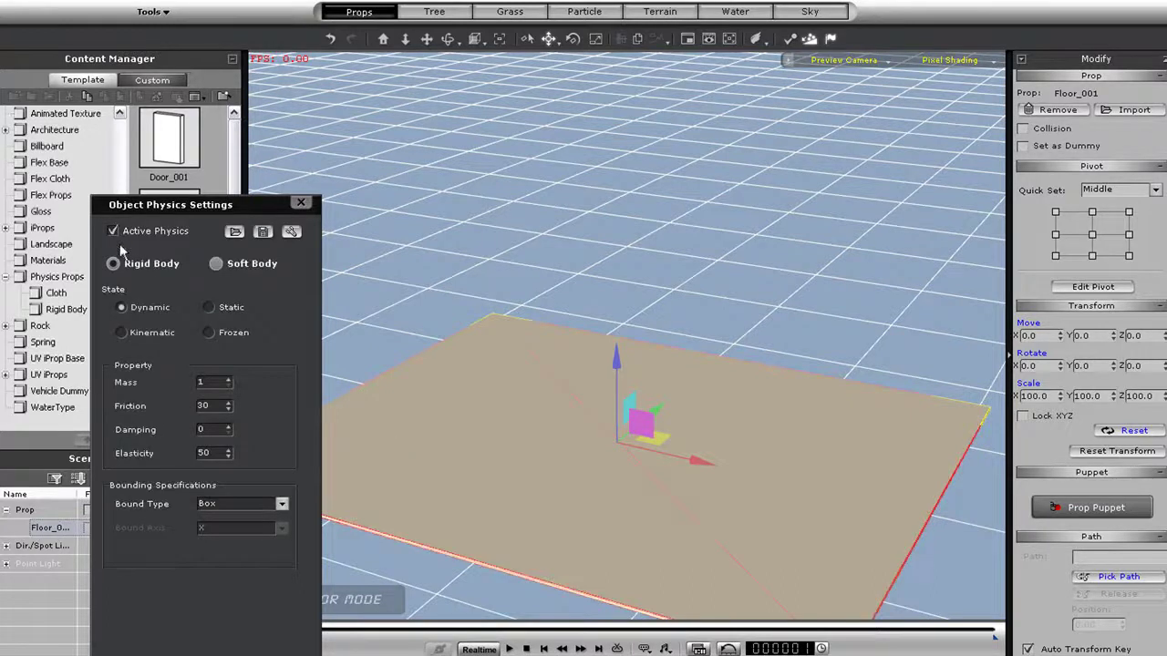
{"action": "left_click", "coordinate": [209, 308]}
{"action": "left_click", "coordinate": [301, 203]}
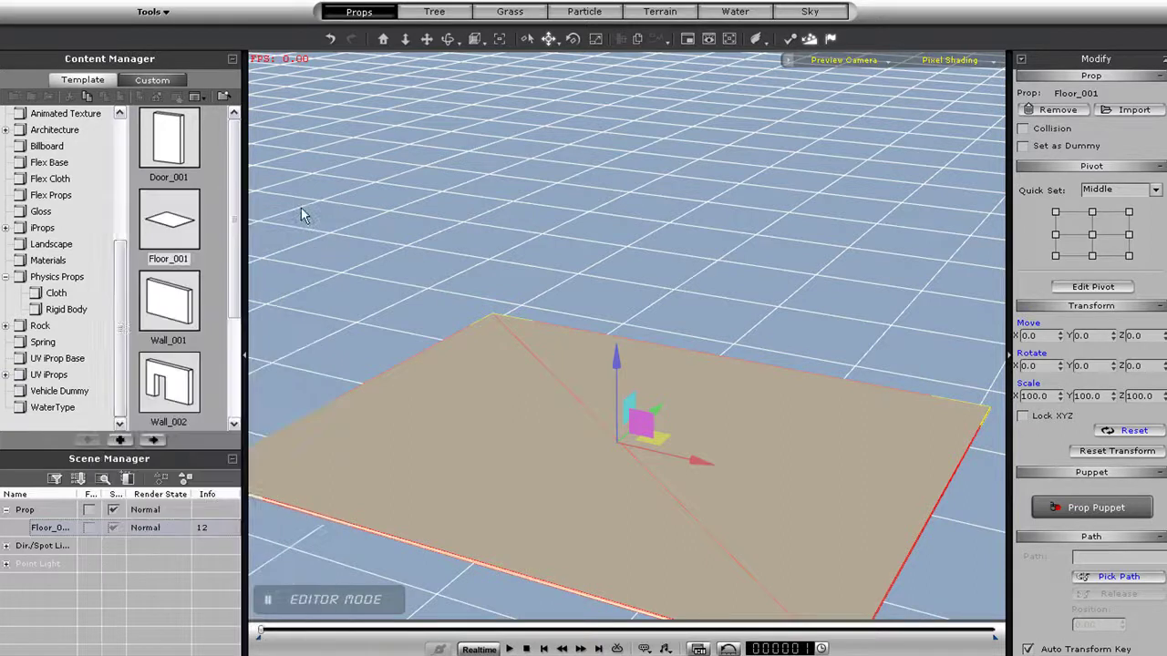
Place the Cardboard Box, Tank and Tire rigid-body props on the floor
{"action": "left_click", "coordinate": [66, 310]}
{"action": "scroll", "coordinate": [229, 184], "scroll_direction": "down", "scroll_amount": 4}
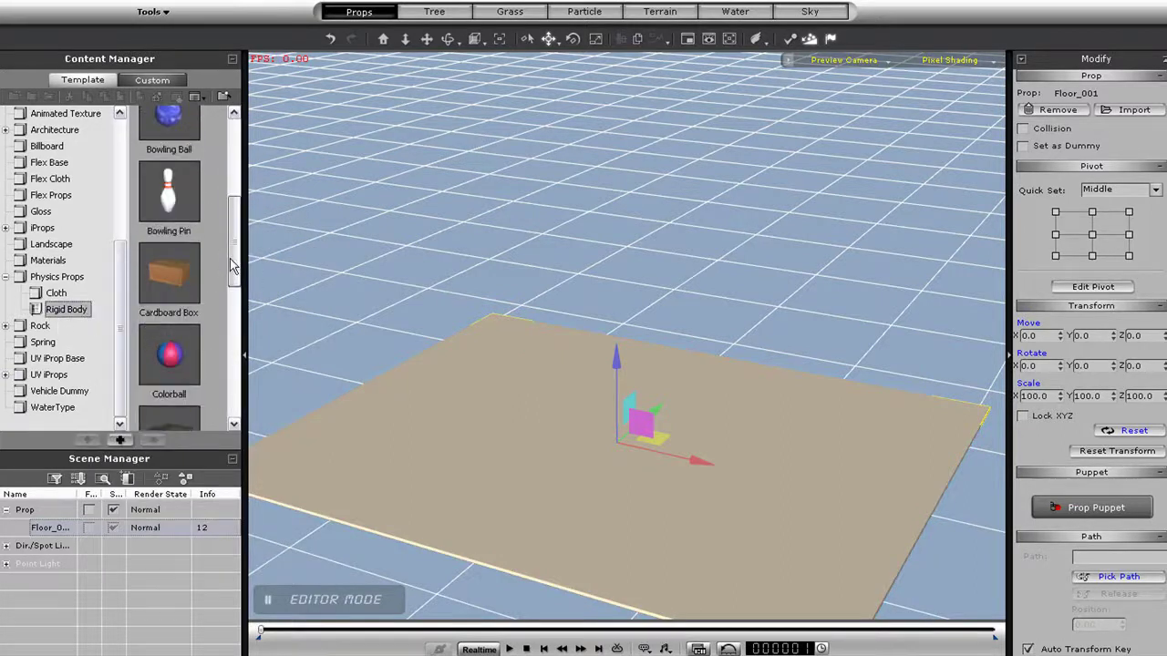
{"action": "left_click_drag", "start_coordinate": [197, 229], "coordinate": [599, 413]}
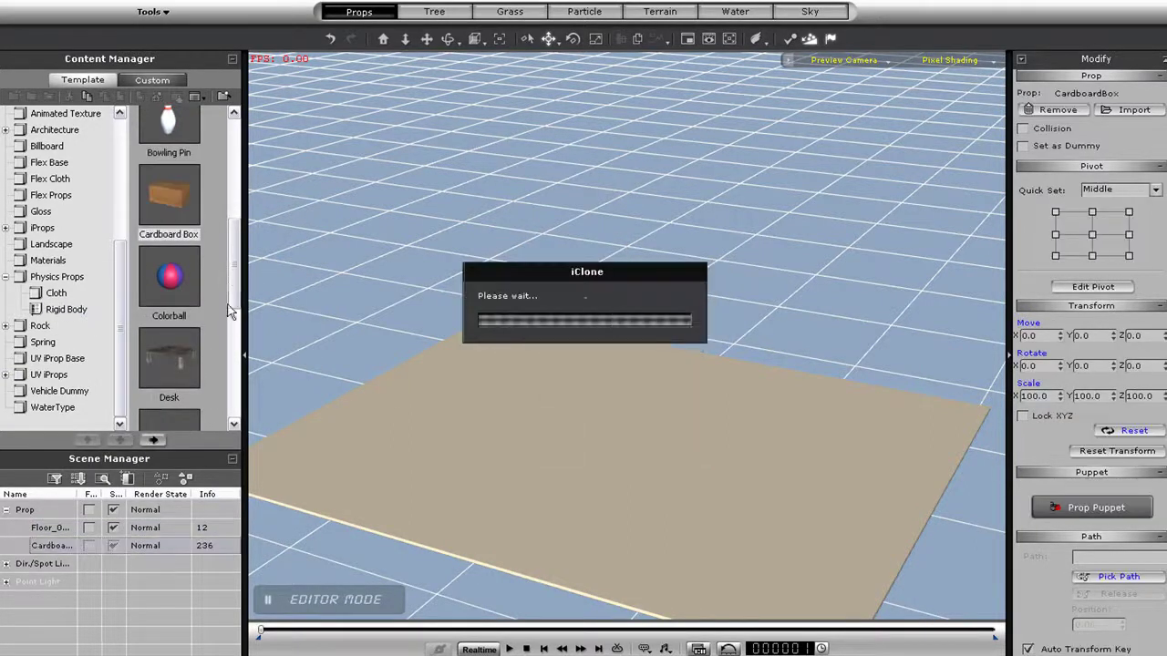
{"action": "scroll", "coordinate": [231, 320], "scroll_direction": "down", "scroll_amount": 2}
{"action": "scroll", "coordinate": [230, 321], "scroll_direction": "down", "scroll_amount": 2}
{"action": "left_click_drag", "start_coordinate": [169, 285], "coordinate": [438, 440]}
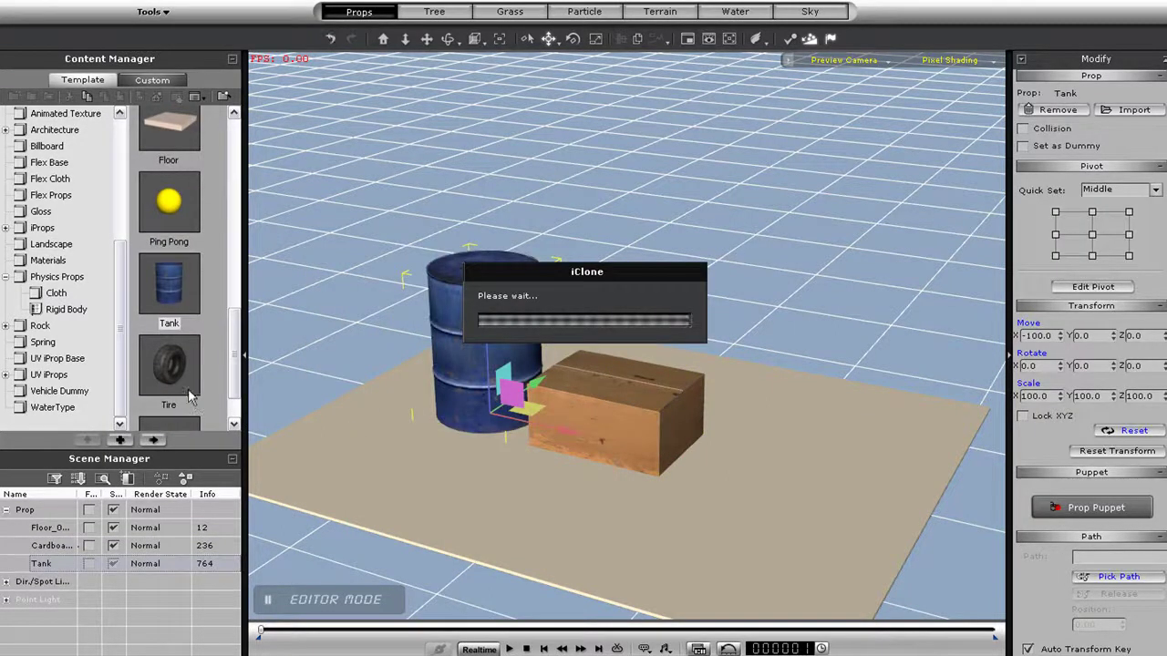
{"action": "left_click_drag", "start_coordinate": [169, 364], "coordinate": [695, 506]}
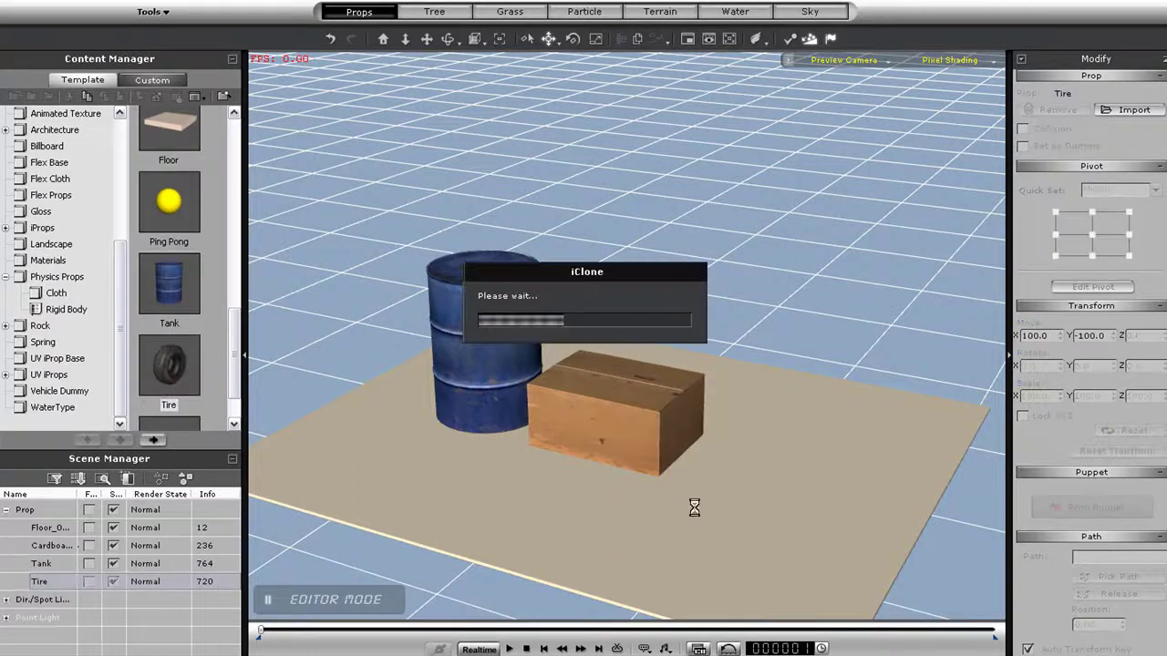
Select the tire, cardboard box and tank together, and rotate and raise them above the floor
{"action": "left_click", "coordinate": [600, 403], "text": "ctrl"}
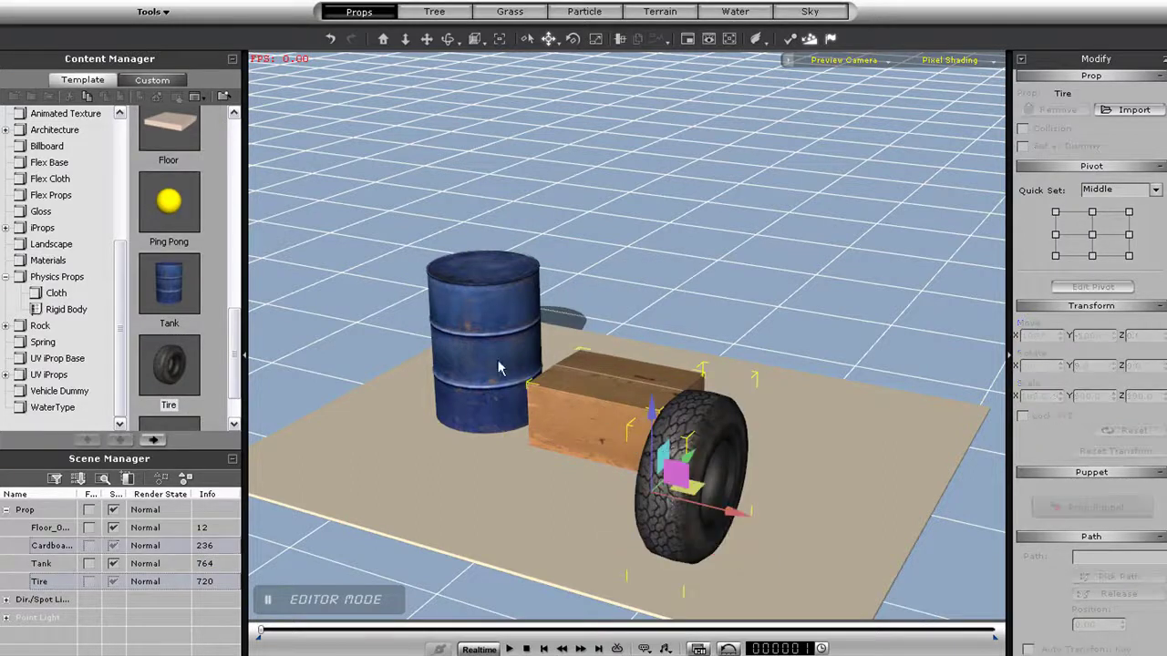
{"action": "left_click", "coordinate": [484, 359], "text": "ctrl"}
{"action": "key", "text": "e"}
{"action": "left_click_drag", "start_coordinate": [613, 394], "coordinate": [588, 205]}
{"action": "key", "text": "w"}
Play the simulation of the box, tank and tire falling onto the static floor, and stop it
{"action": "left_click", "coordinate": [509, 649]}
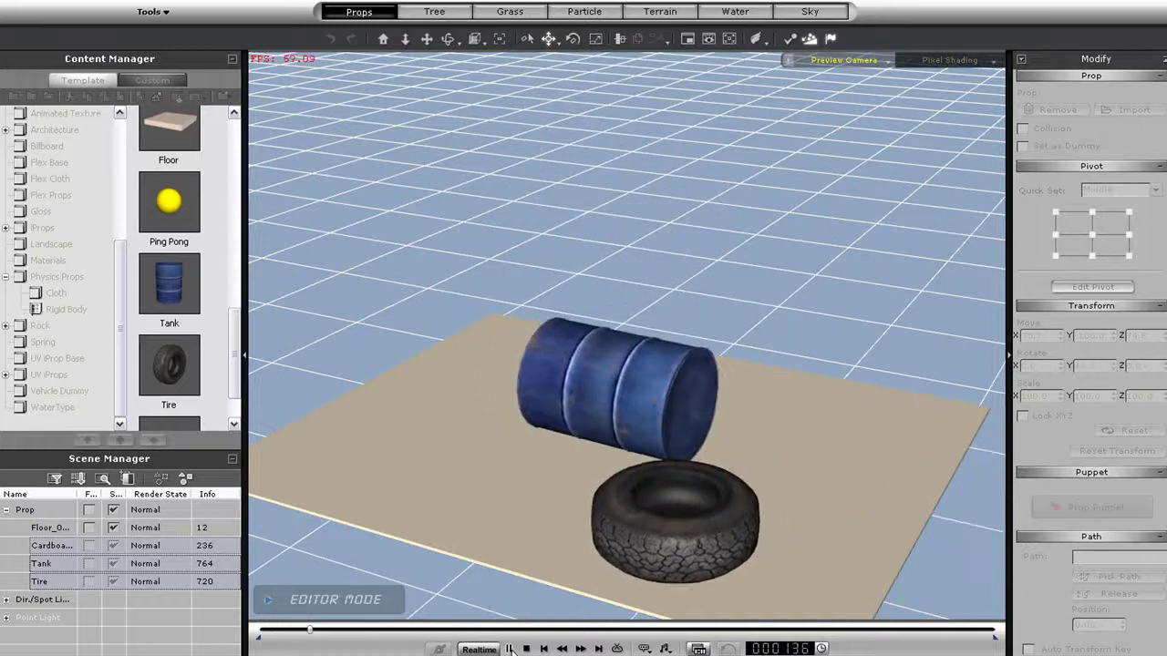
{"action": "left_click", "coordinate": [509, 649]}
{"action": "left_click", "coordinate": [510, 649]}
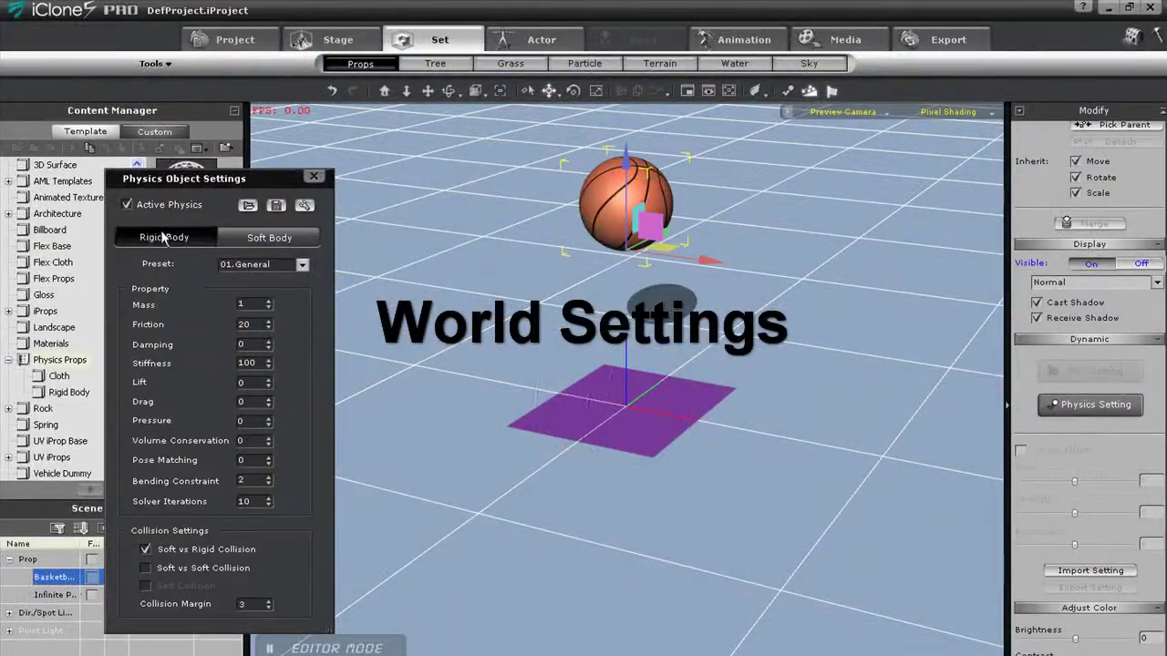
Switch the basketball to Rigid Body, and preview the simulation with the physics world's Z gravity at -2.0 and at 2.0
{"action": "left_click", "coordinate": [164, 237]}
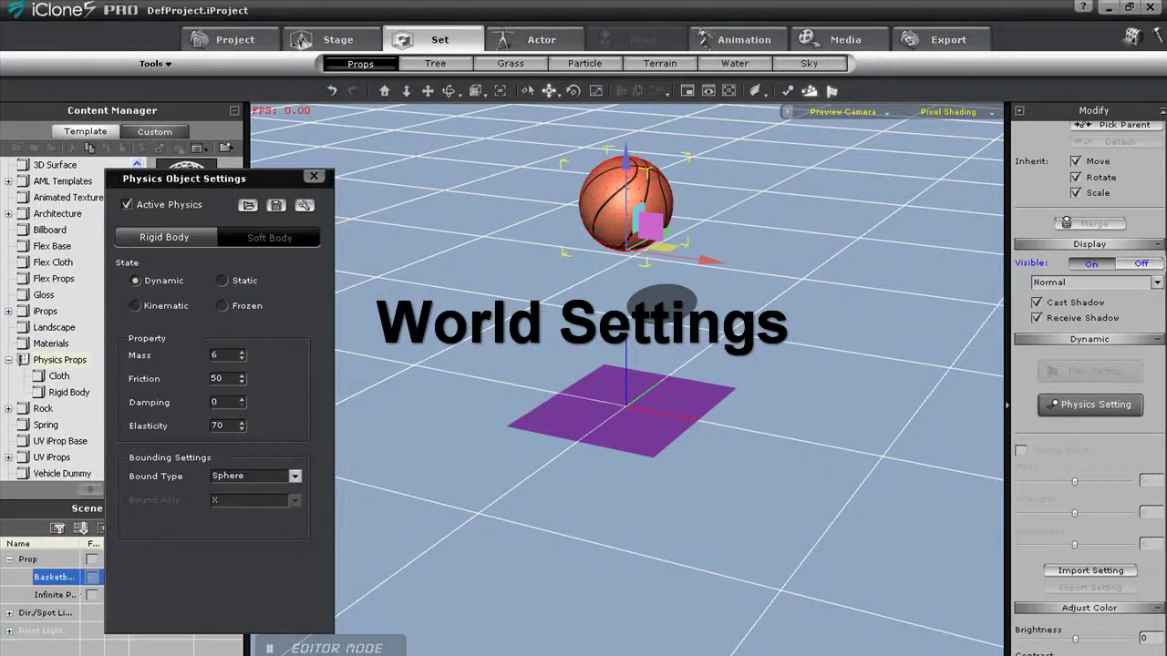
{"action": "left_click", "coordinate": [304, 206]}
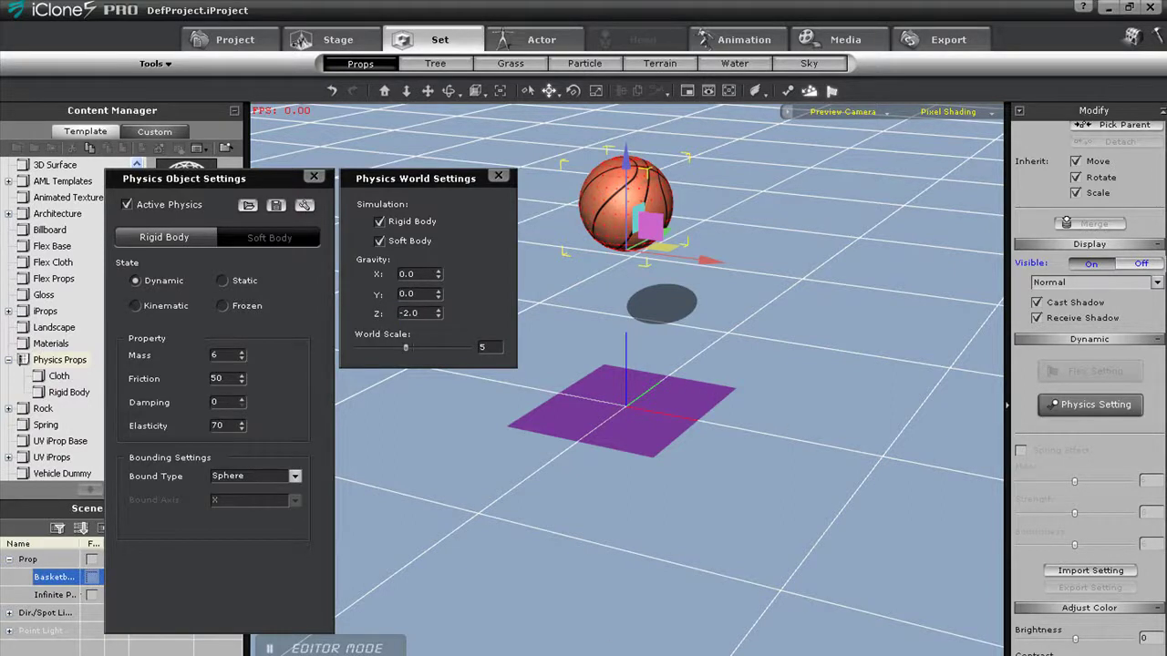
{"action": "key", "text": "space"}
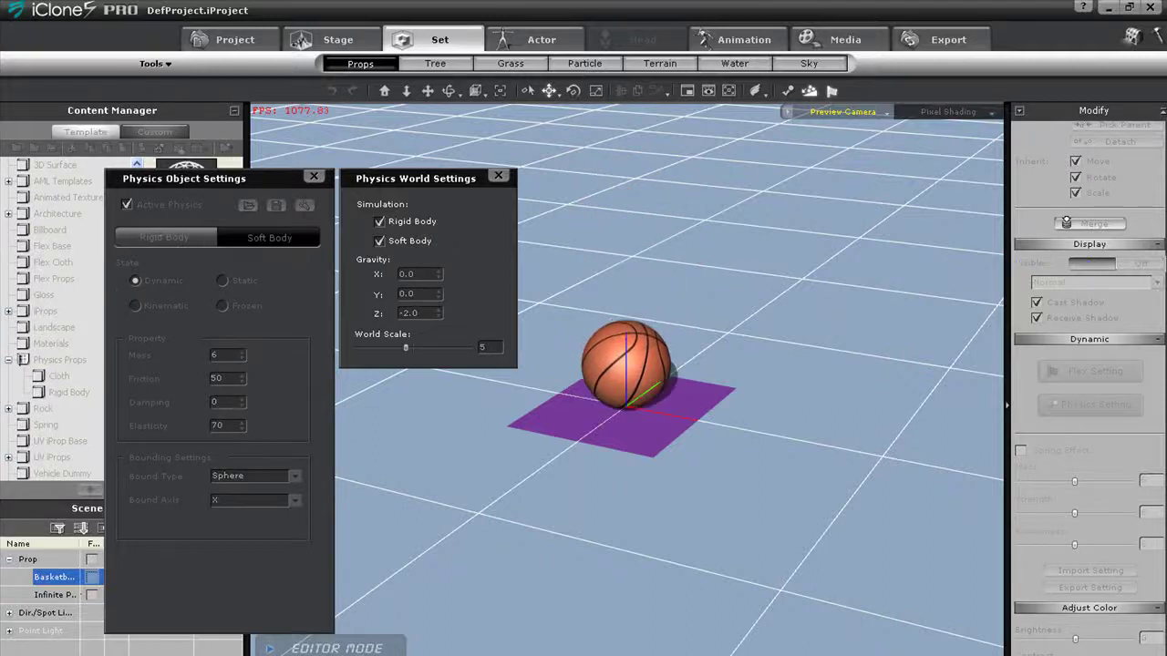
{"action": "key", "text": "space"}
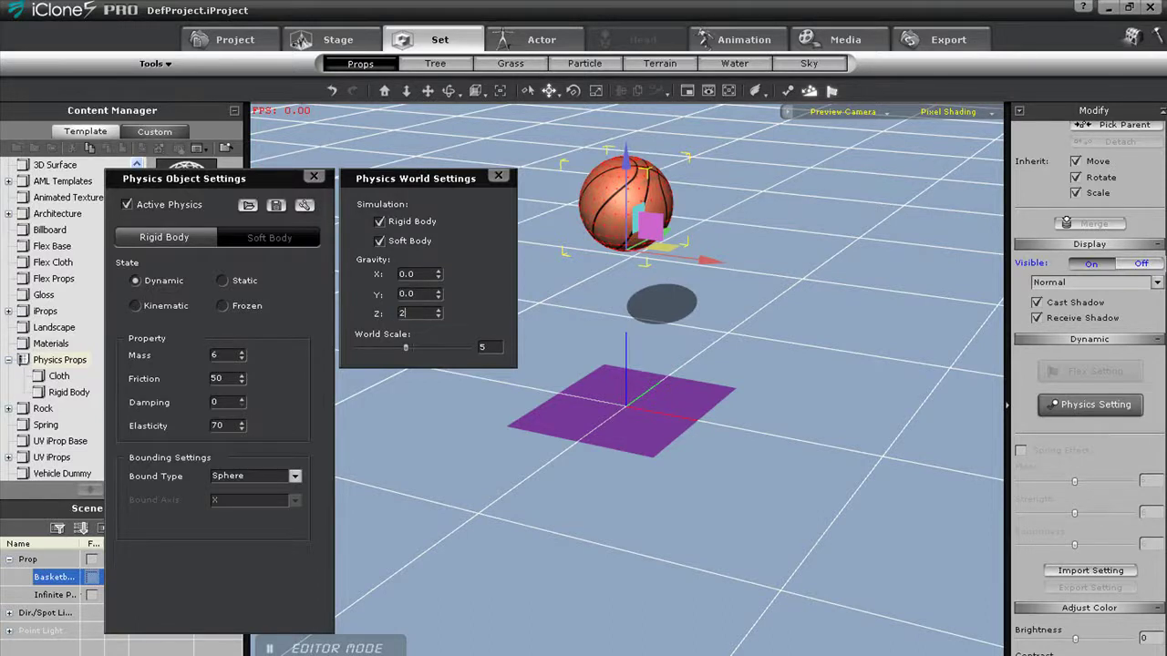
{"action": "key", "text": "space"}
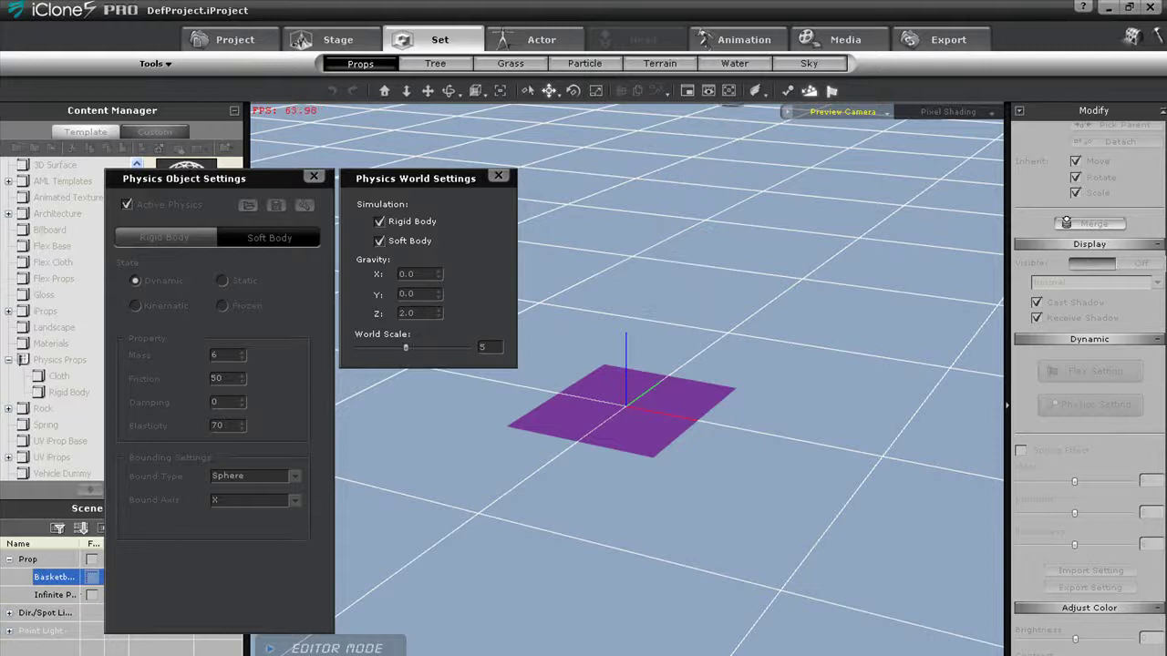
{"action": "key", "text": "space"}
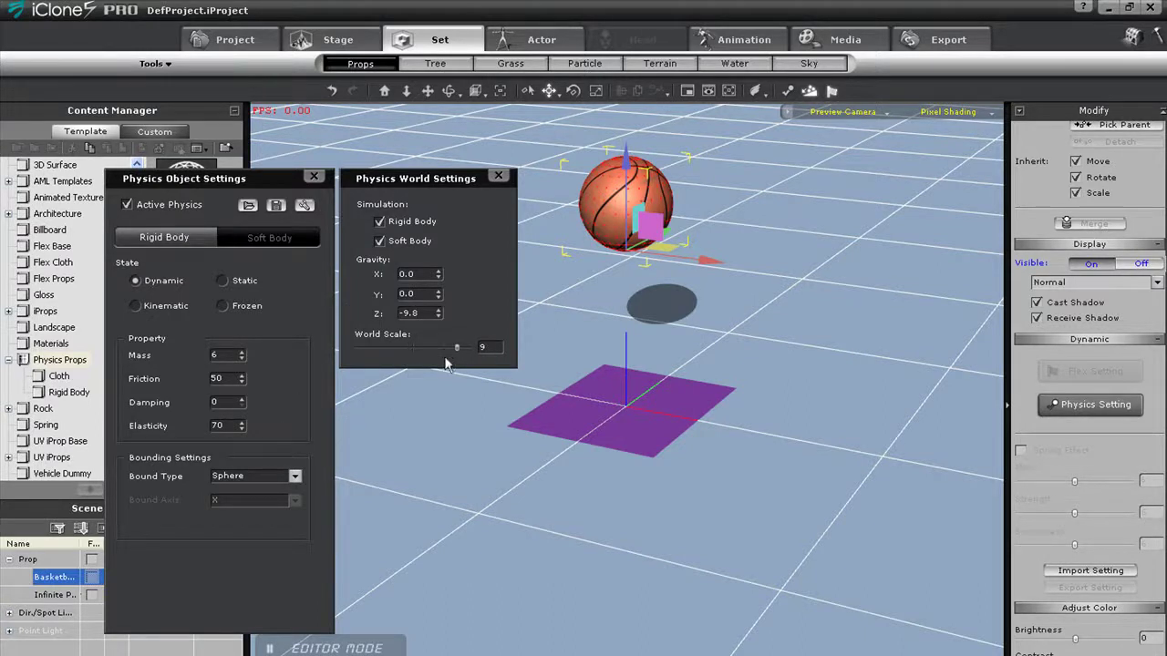
With Z gravity at -9.8, preview the simulation at World Scale 9 and 2, set the scale to 5, and close the physics settings
{"action": "key", "text": "space"}
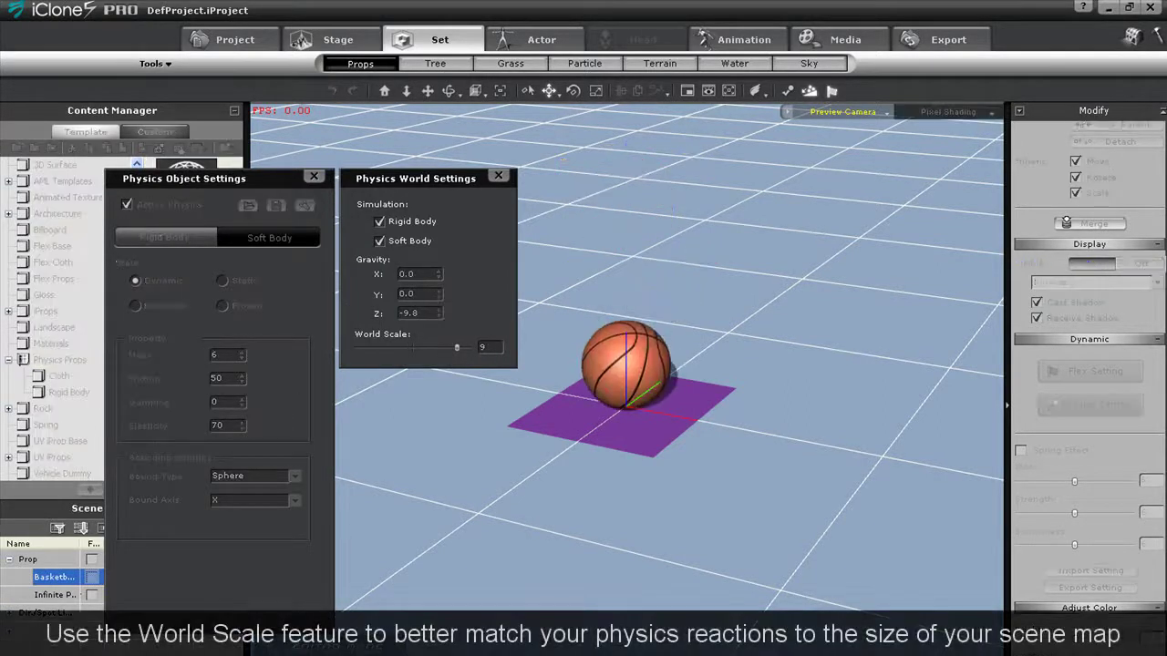
{"action": "key", "text": "space"}
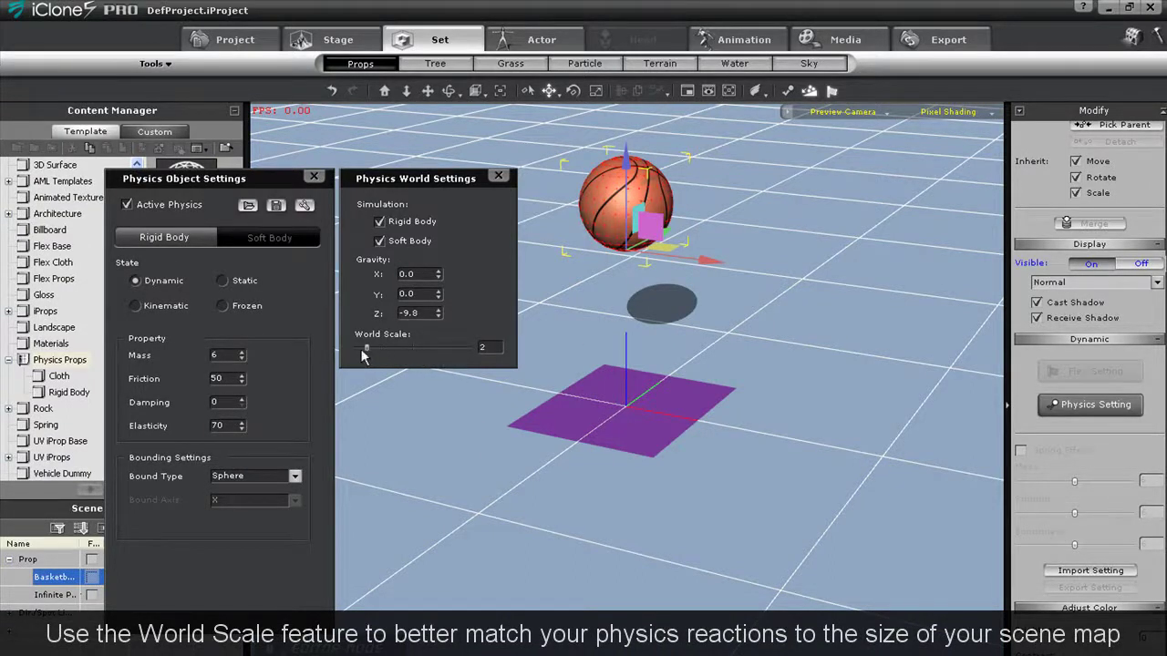
{"action": "key", "text": "space"}
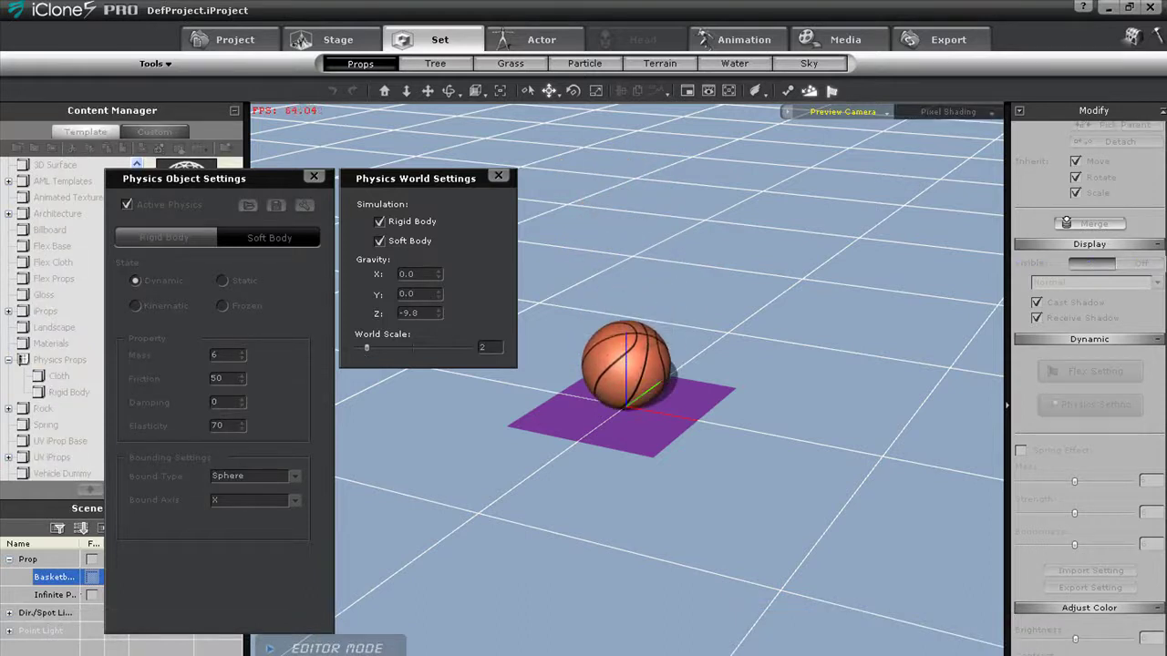
{"action": "key", "text": "space"}
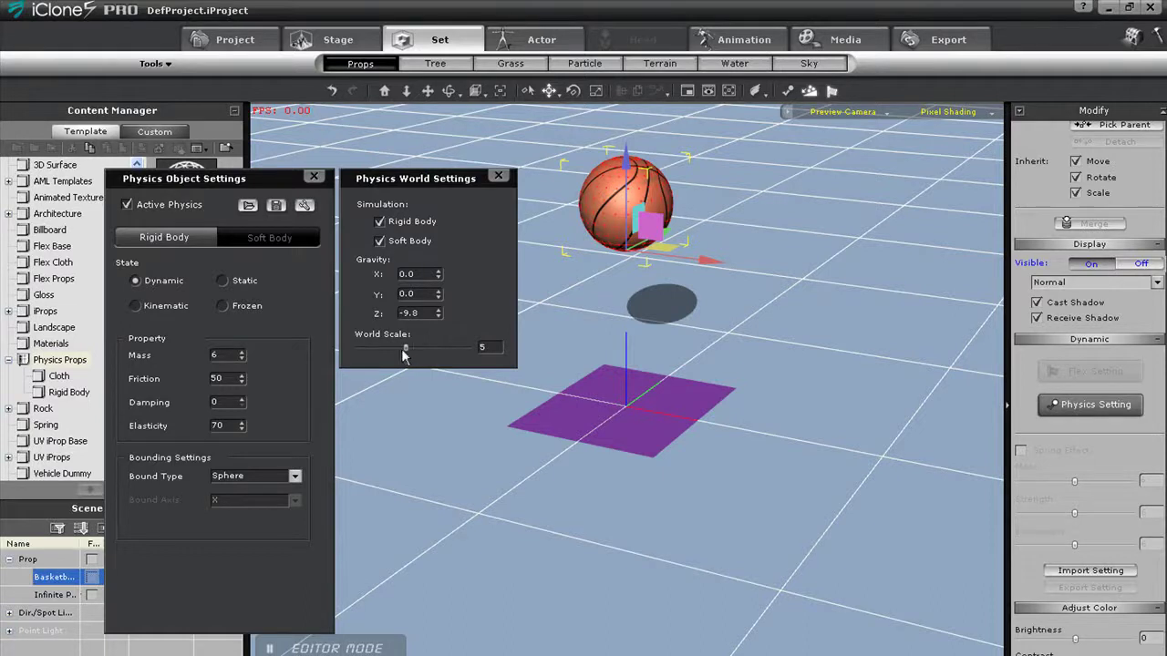
{"action": "left_click", "coordinate": [499, 176]}
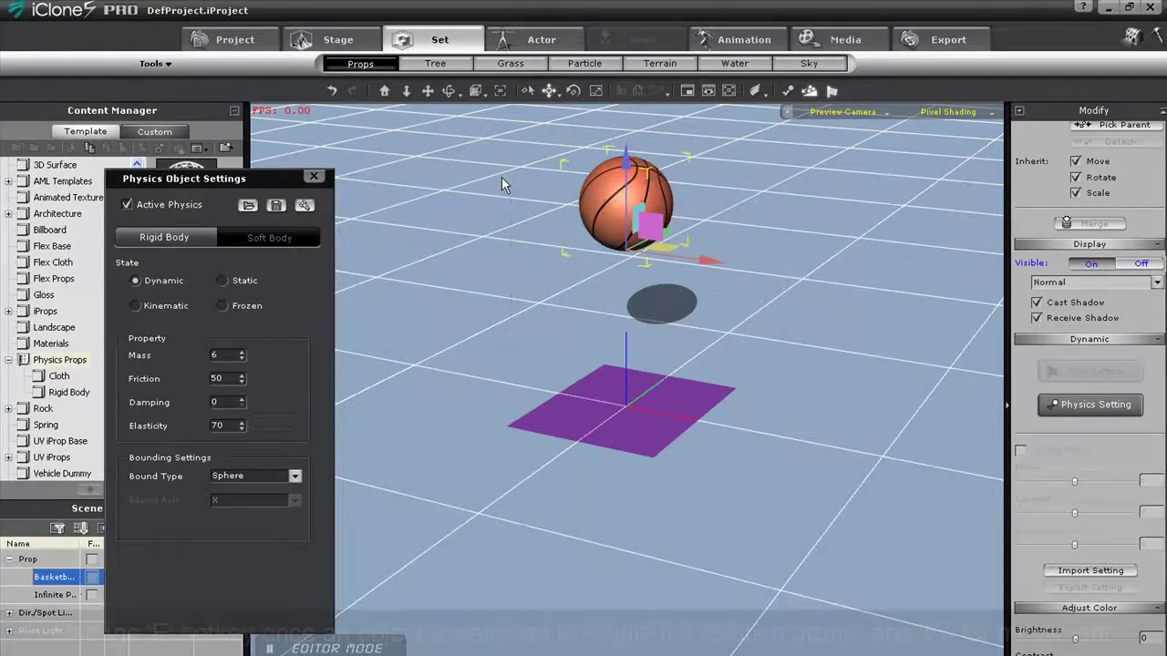
{"action": "left_click", "coordinate": [315, 177]}
Tilt the infinite plane slightly and raise it closer to the basketball
{"action": "left_click", "coordinate": [631, 409]}
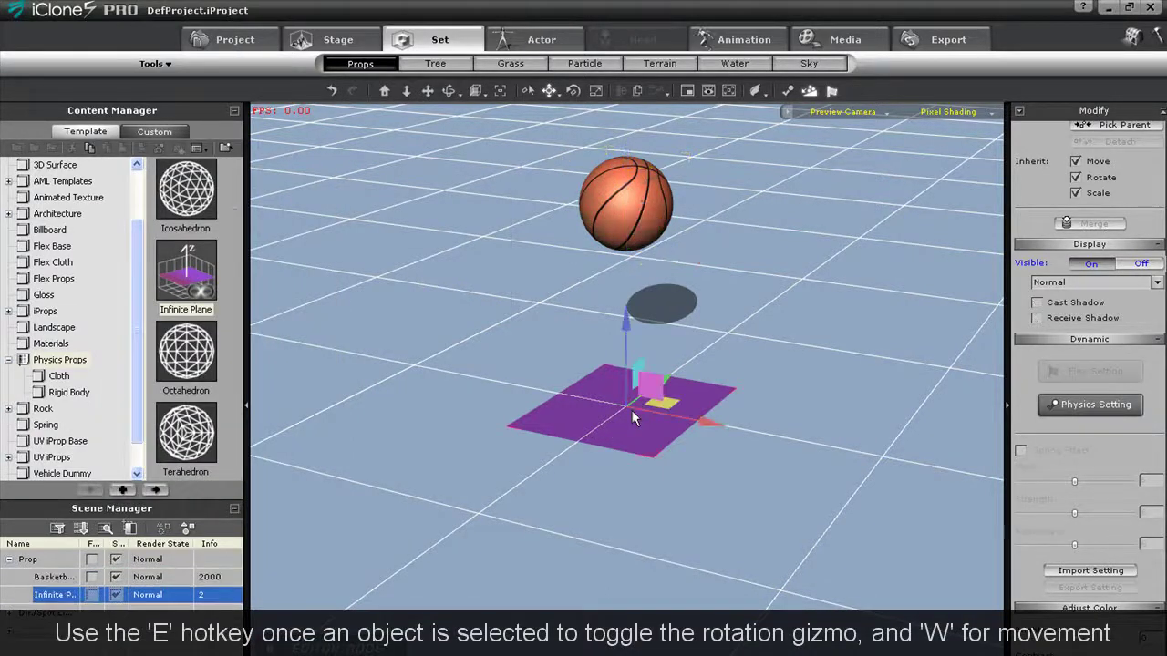
{"action": "key", "text": "e"}
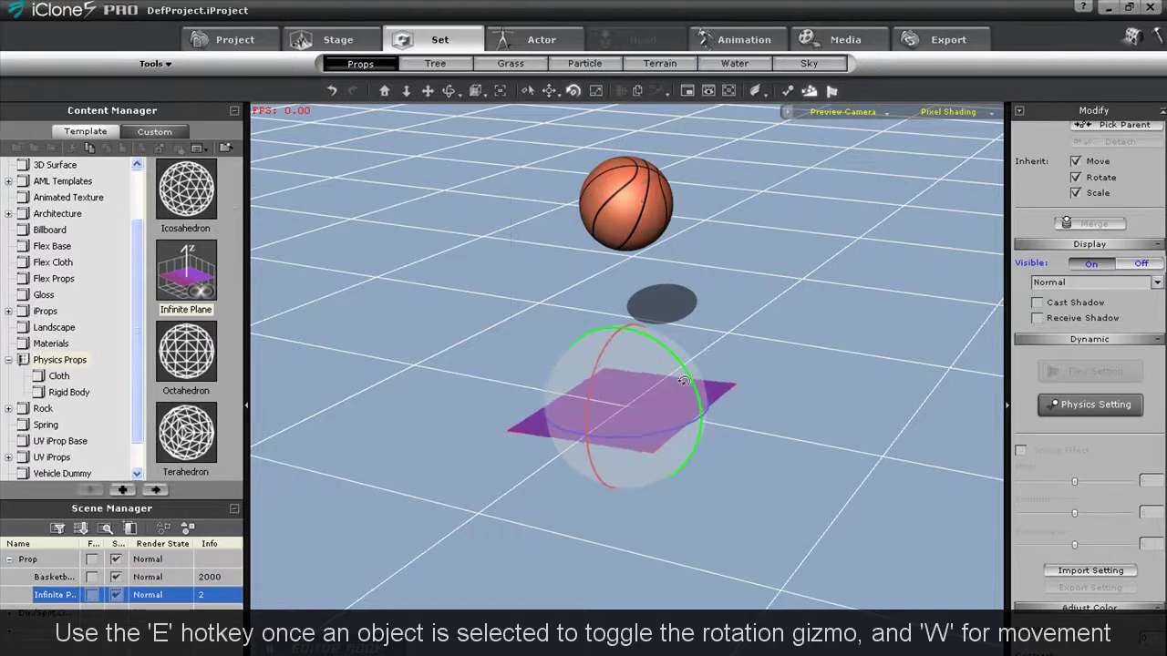
{"action": "key", "text": "w"}
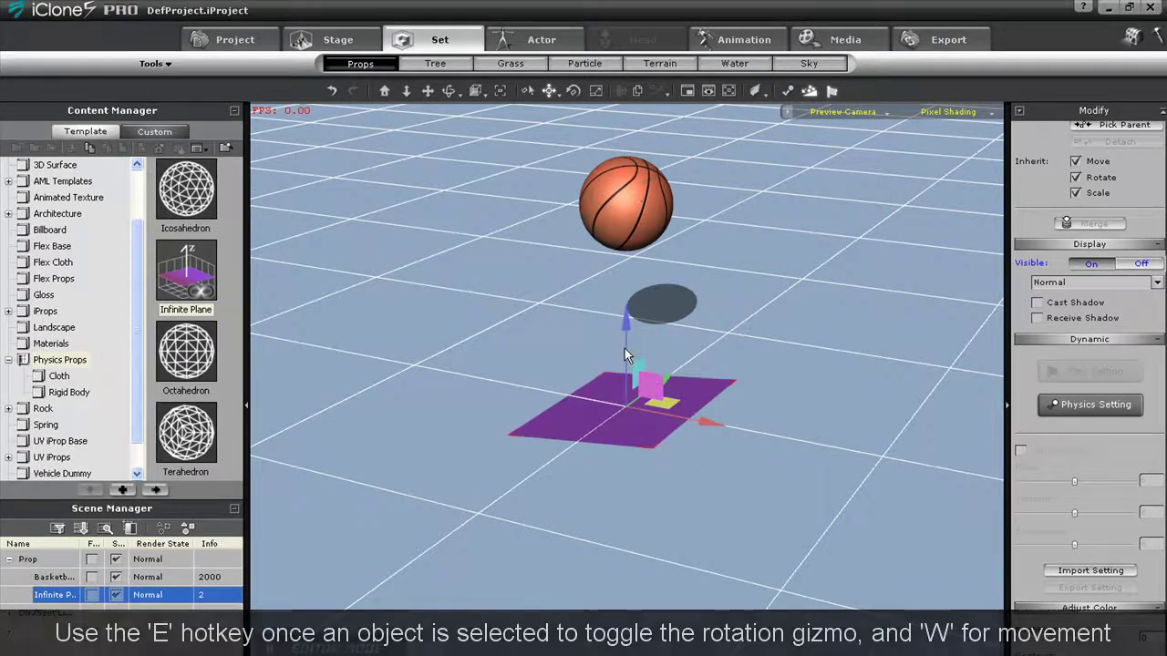
{"action": "left_click_drag", "start_coordinate": [627, 347], "coordinate": [641, 275]}
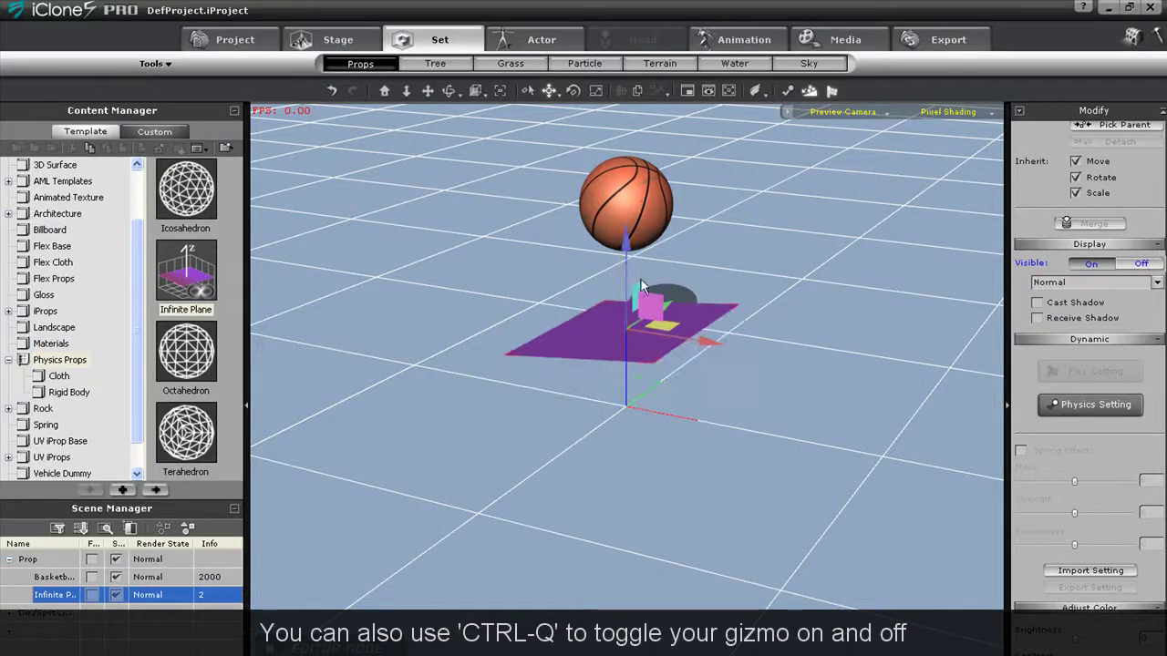
Hide the transform gizmo and preview the basketball's simulation on the tilted infinite plane
{"action": "key", "text": "ctrl+q"}
{"action": "scroll", "coordinate": [520, 447], "scroll_direction": "down", "scroll_amount": 5}
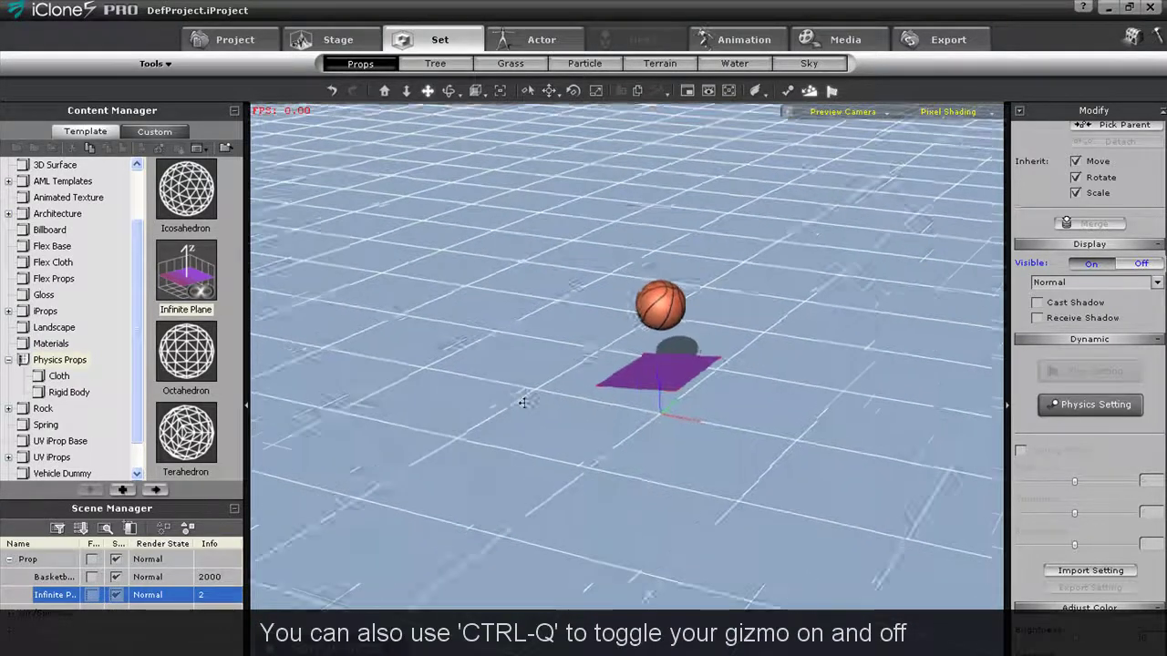
{"action": "middle_click_drag", "start_coordinate": [523, 402], "coordinate": [573, 446]}
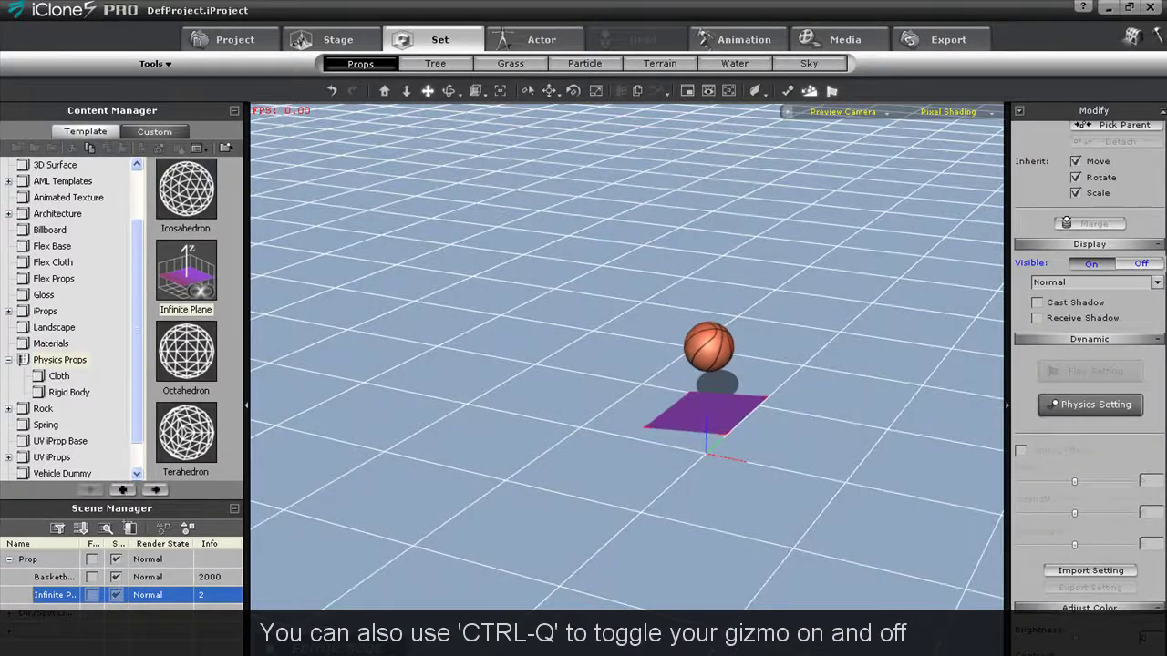
{"action": "key", "text": "space"}
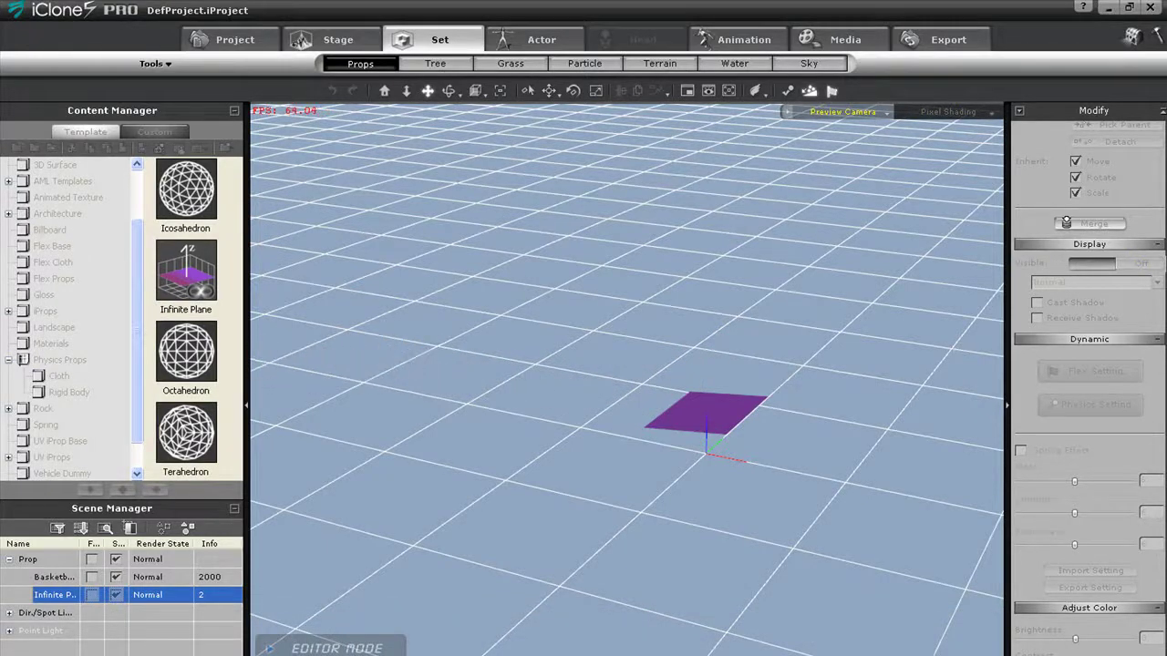
{"action": "key", "text": "space"}
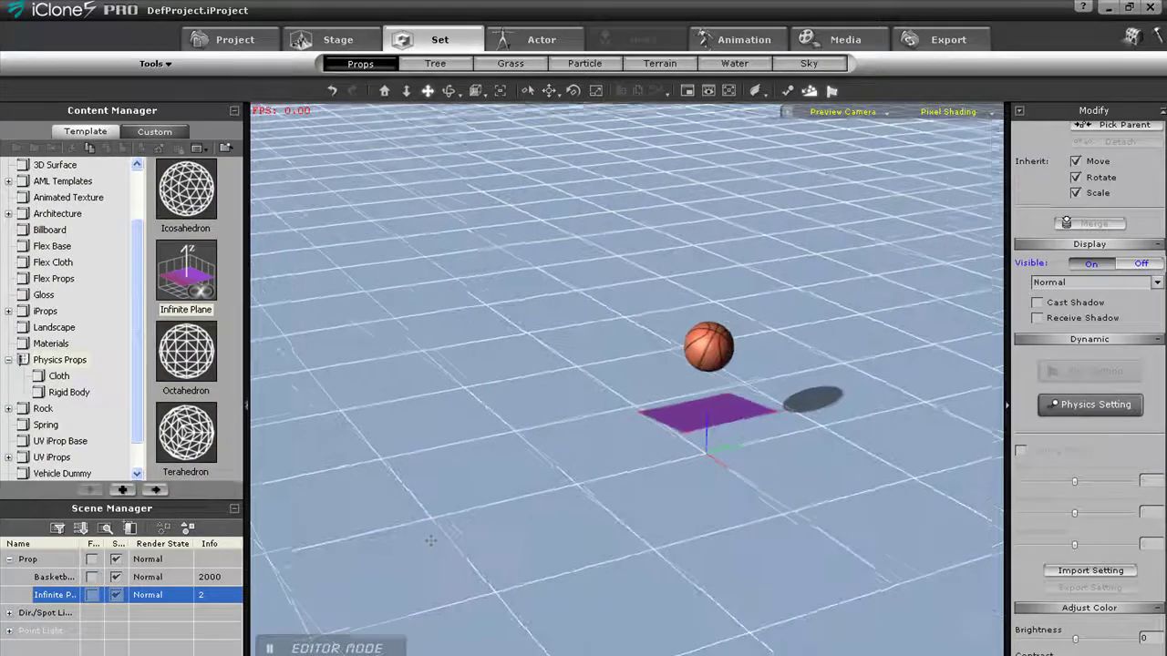
Add a second Infinite Plane at X -200 with a Y rotation of 52.8, and preview the basketball's simulation against it
{"action": "left_click_drag", "start_coordinate": [187, 270], "coordinate": [595, 355]}
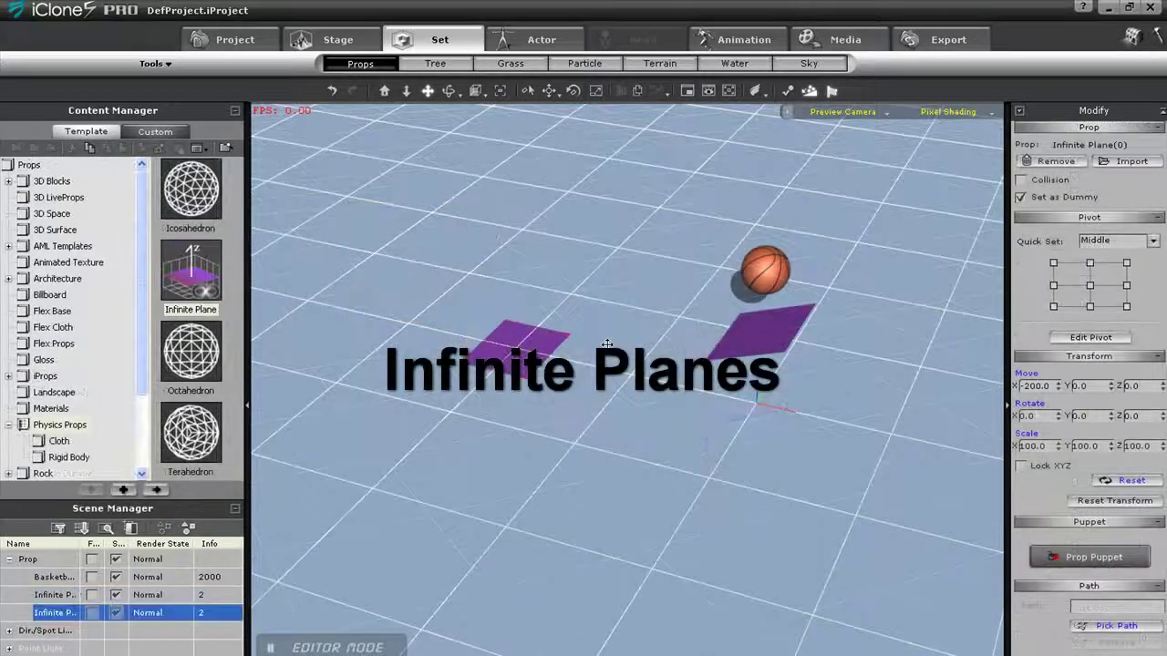
{"action": "key", "text": "e"}
{"action": "key", "text": "space"}
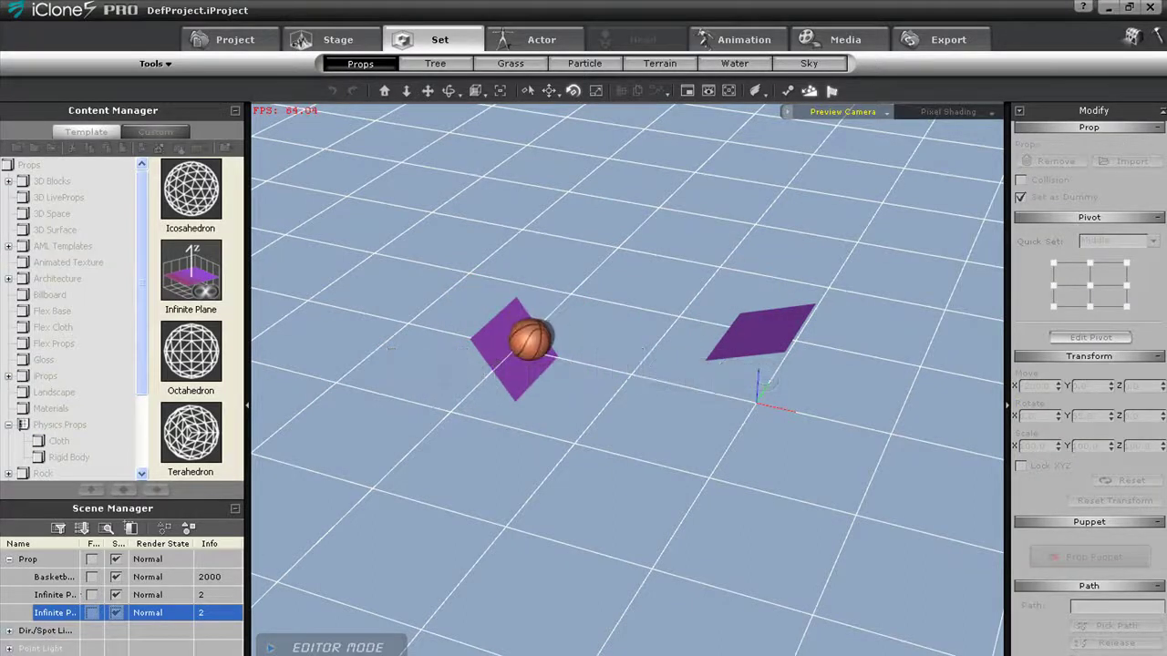
{"action": "key", "text": "space"}
{"action": "right_click", "coordinate": [561, 541]}
{"action": "left_click", "coordinate": [609, 418]}
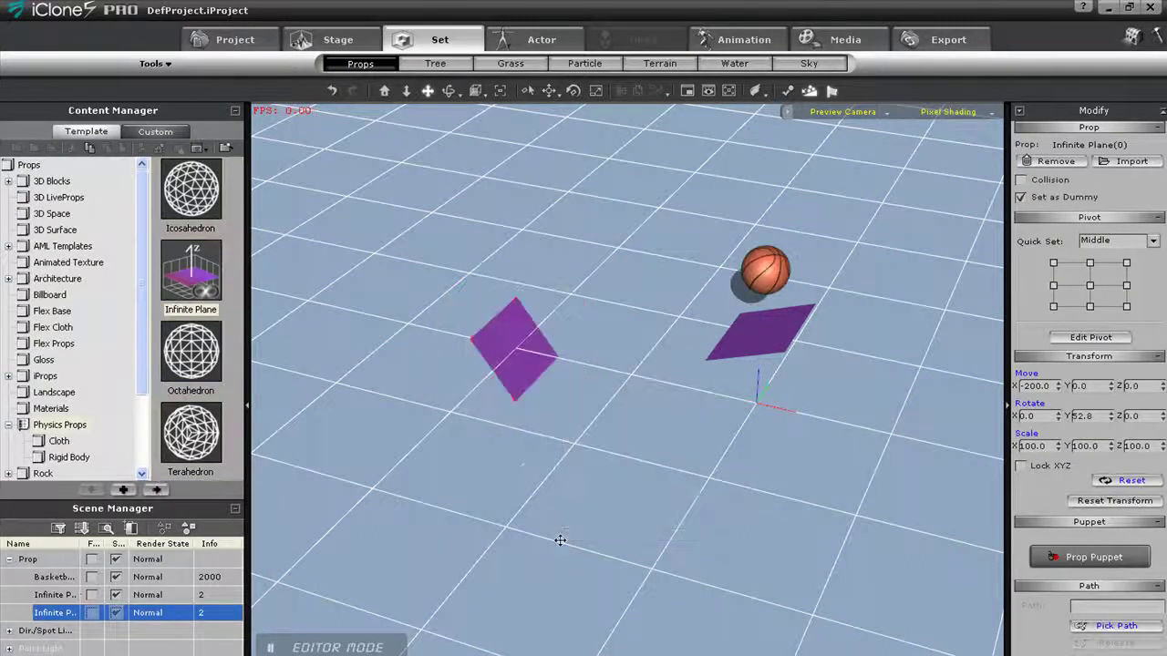
Preview the basketball's simulation on the tilted infinite planes from a near-ground angle, and again from above with the planes hidden
{"action": "right_click_drag", "start_coordinate": [609, 418], "coordinate": [602, 629]}
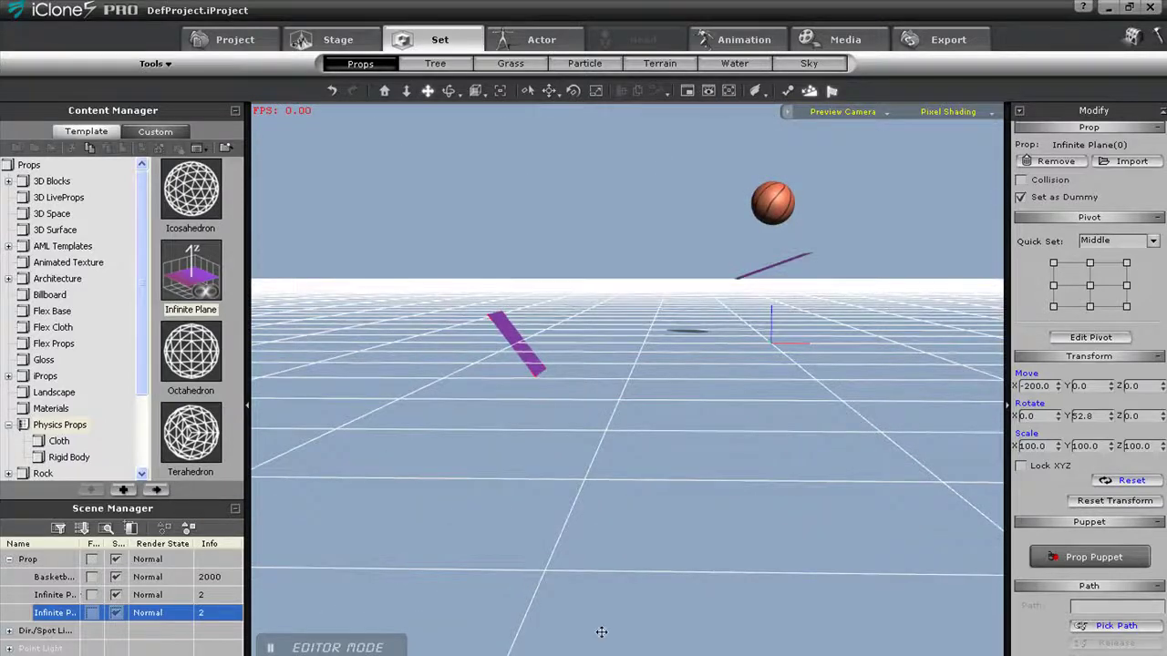
{"action": "key", "text": "space"}
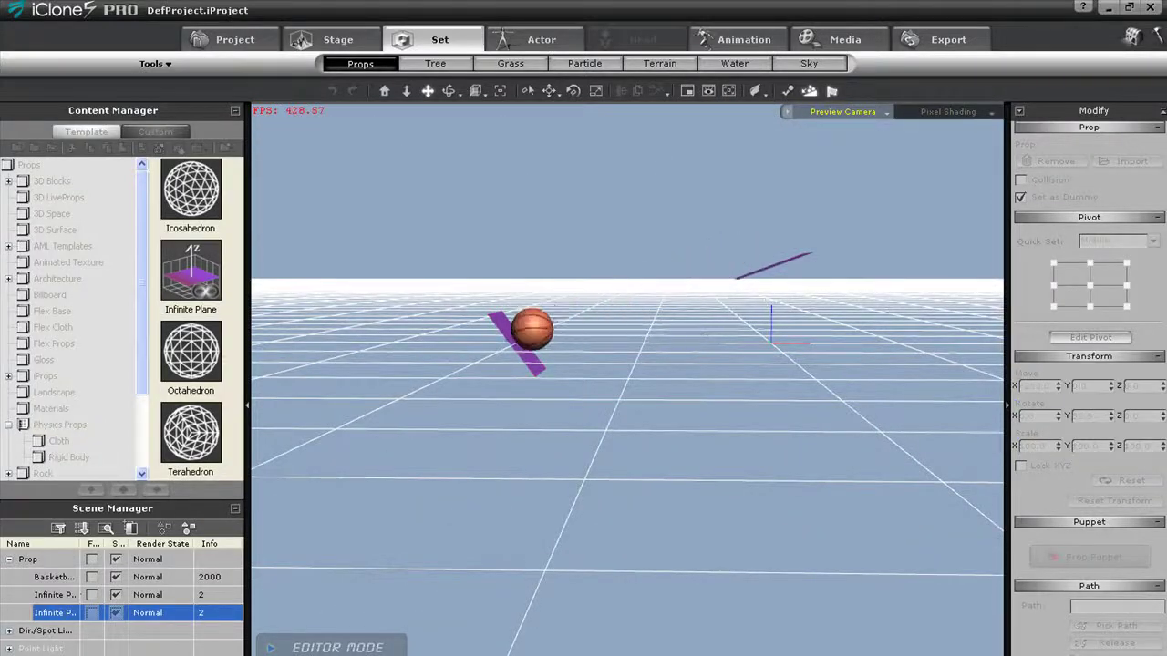
{"action": "key", "text": "space"}
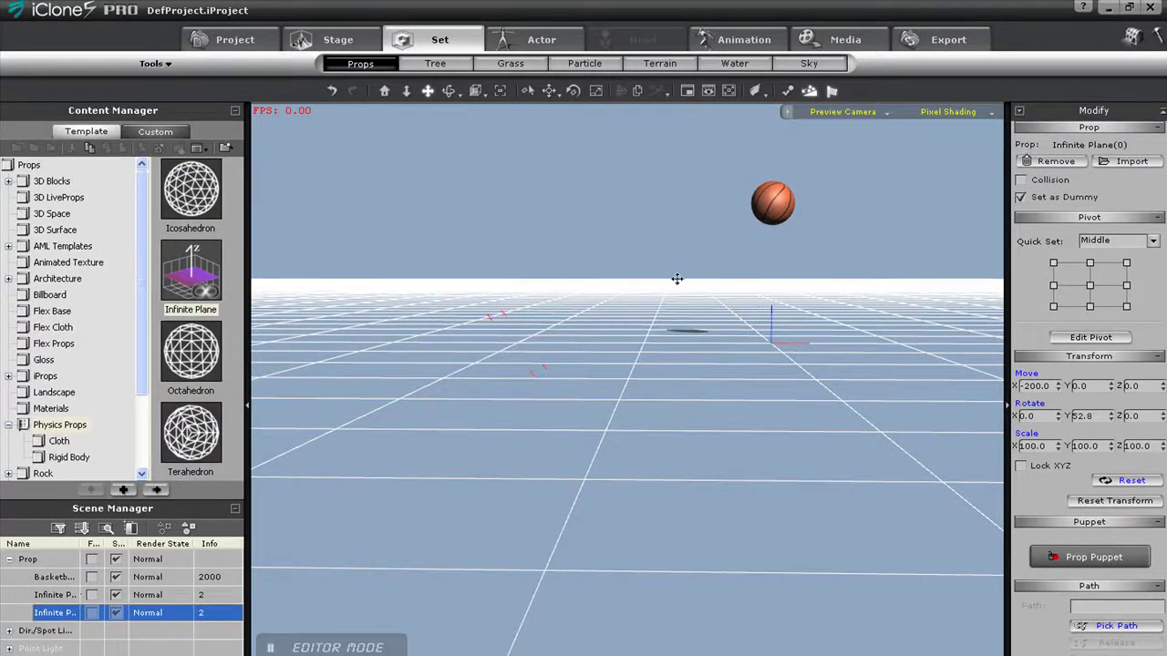
{"action": "right_click_drag", "start_coordinate": [678, 279], "coordinate": [578, 598]}
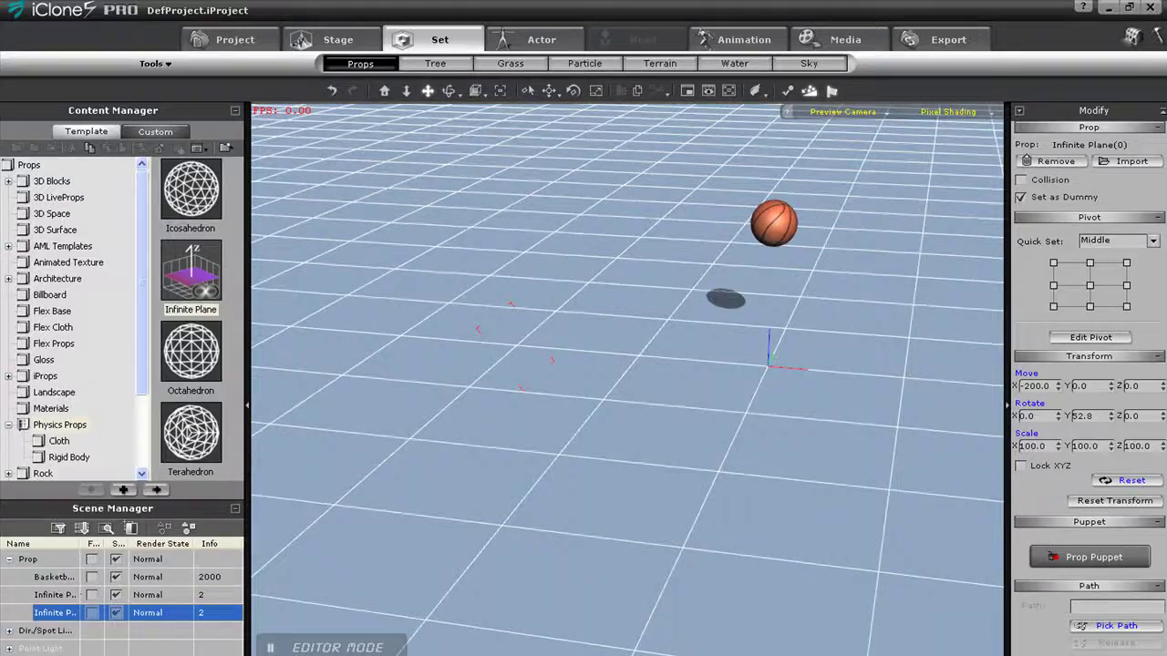
{"action": "key", "text": "space"}
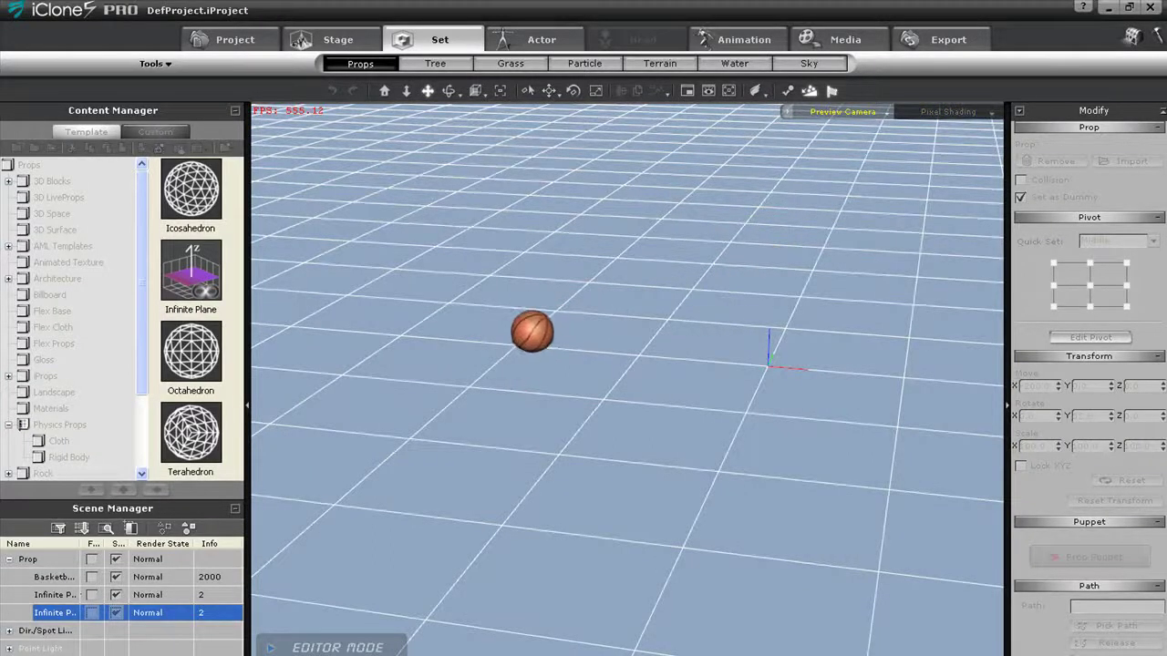
{"action": "key", "text": "space"}
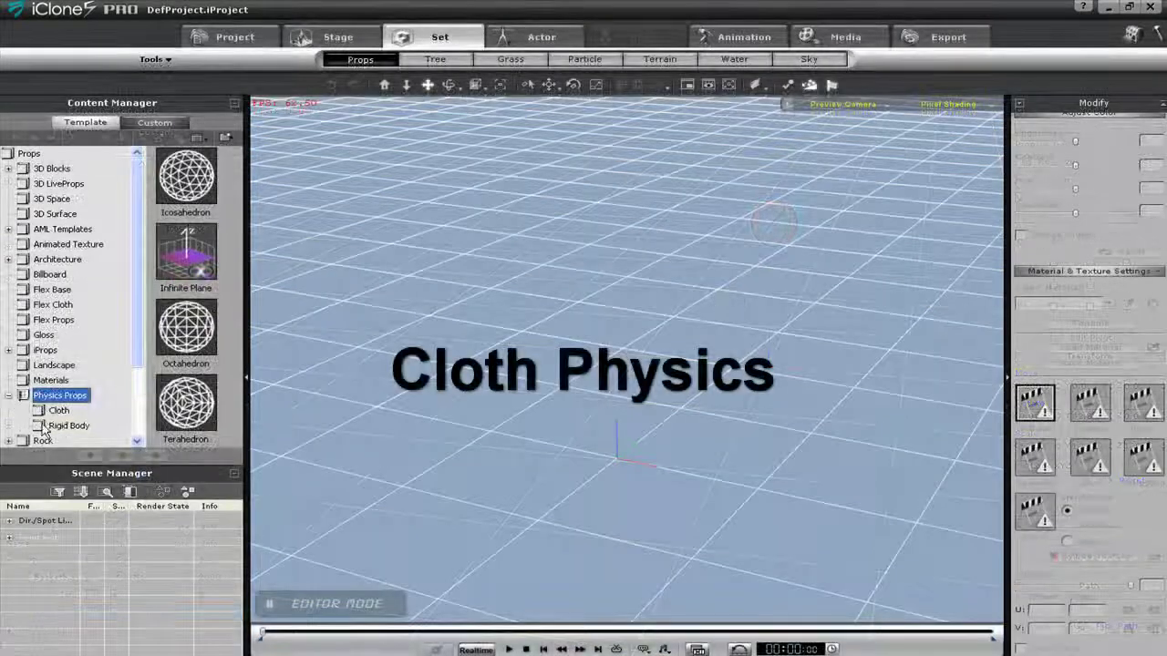
Add the Cloth_Pin_2_Points physics cloth at the centre of the empty scene and preview its simulation
{"action": "left_click", "coordinate": [57, 411]}
{"action": "scroll", "coordinate": [187, 301], "scroll_direction": "down", "scroll_amount": 4}
{"action": "left_click_drag", "start_coordinate": [187, 260], "coordinate": [650, 497]}
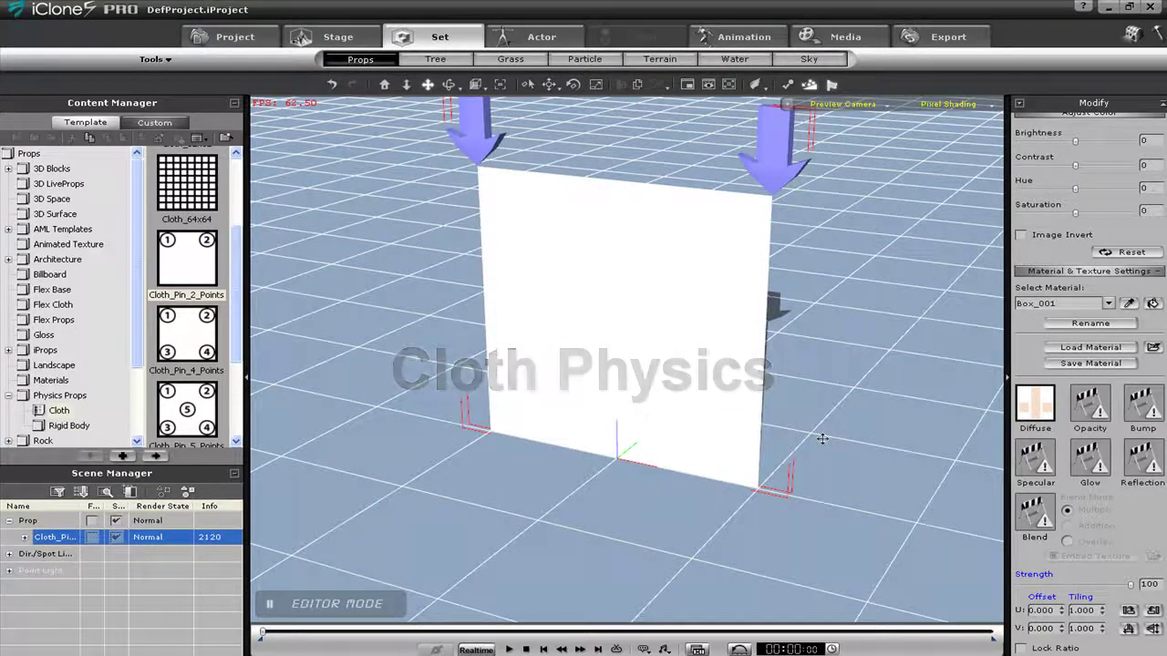
{"action": "right_click_drag", "start_coordinate": [824, 438], "coordinate": [665, 497]}
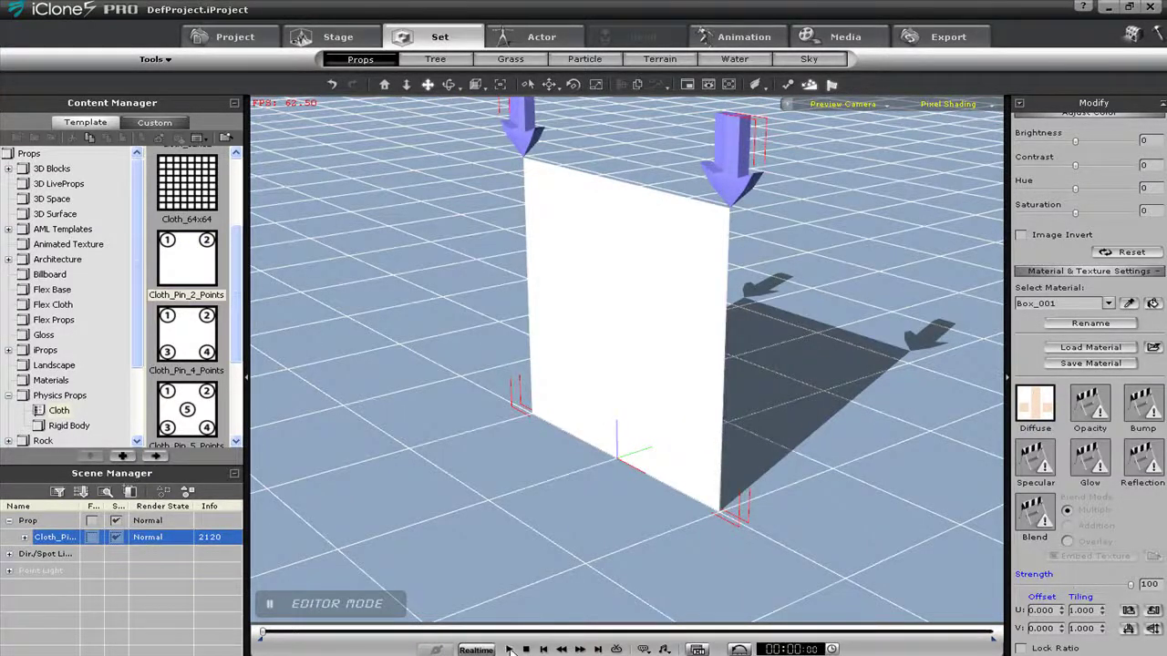
{"action": "left_click", "coordinate": [510, 649]}
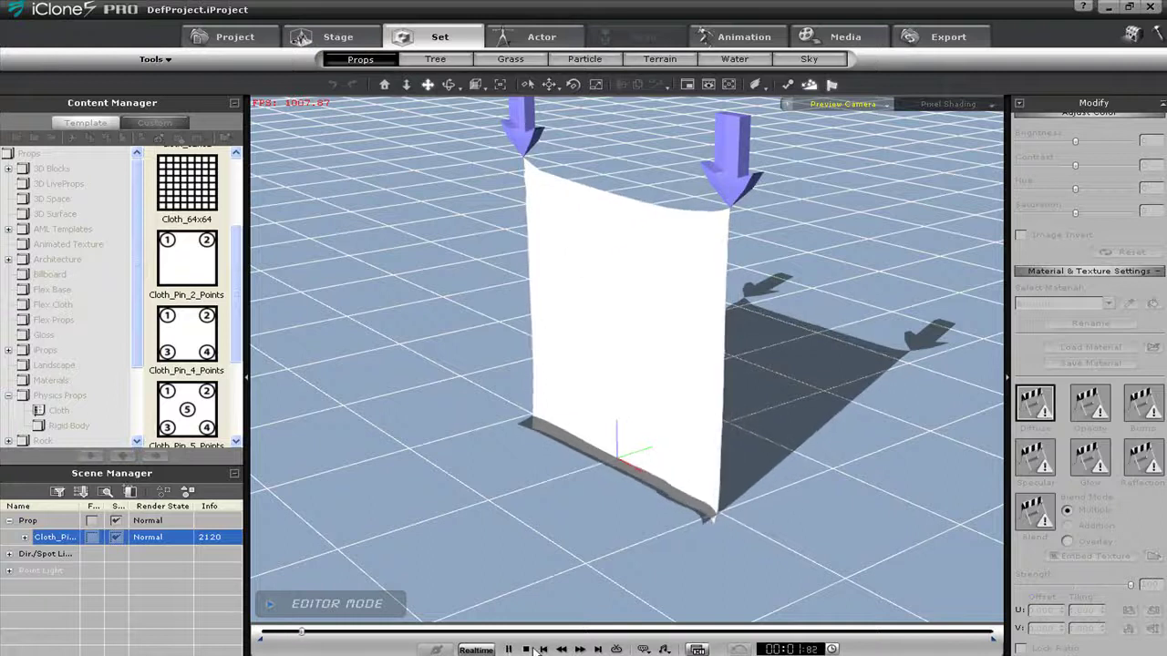
{"action": "left_click", "coordinate": [529, 649]}
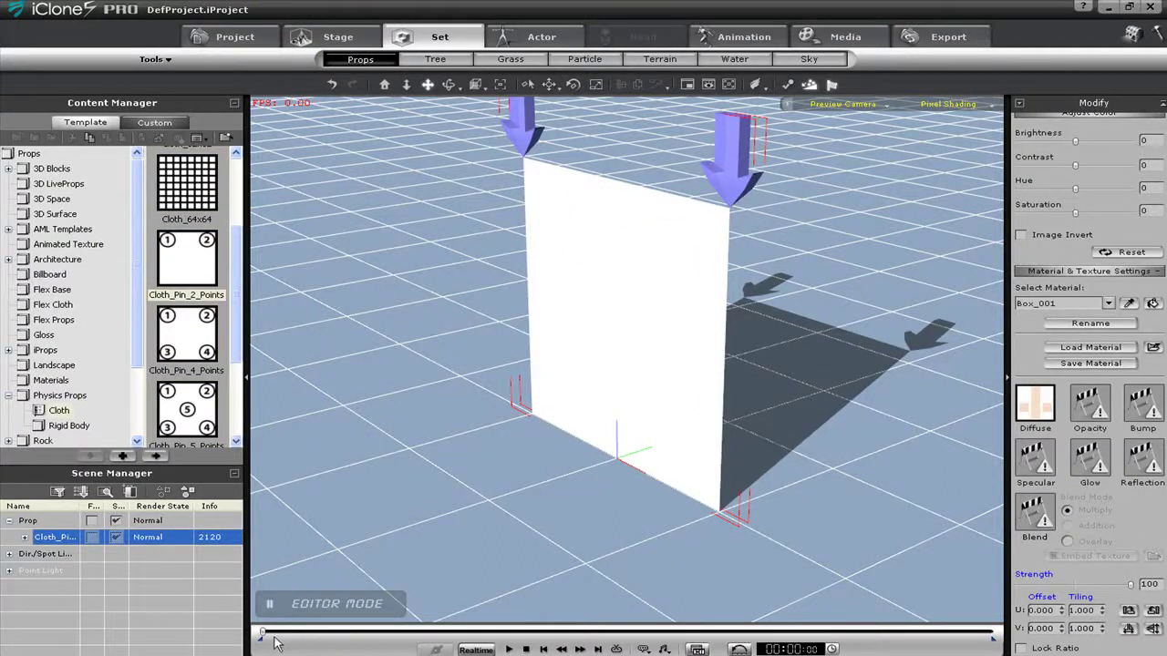
Animate the pinned cloth by moving it away from the origin at 00:01:01, and preview how it trails the movement
{"action": "left_click", "coordinate": [689, 419]}
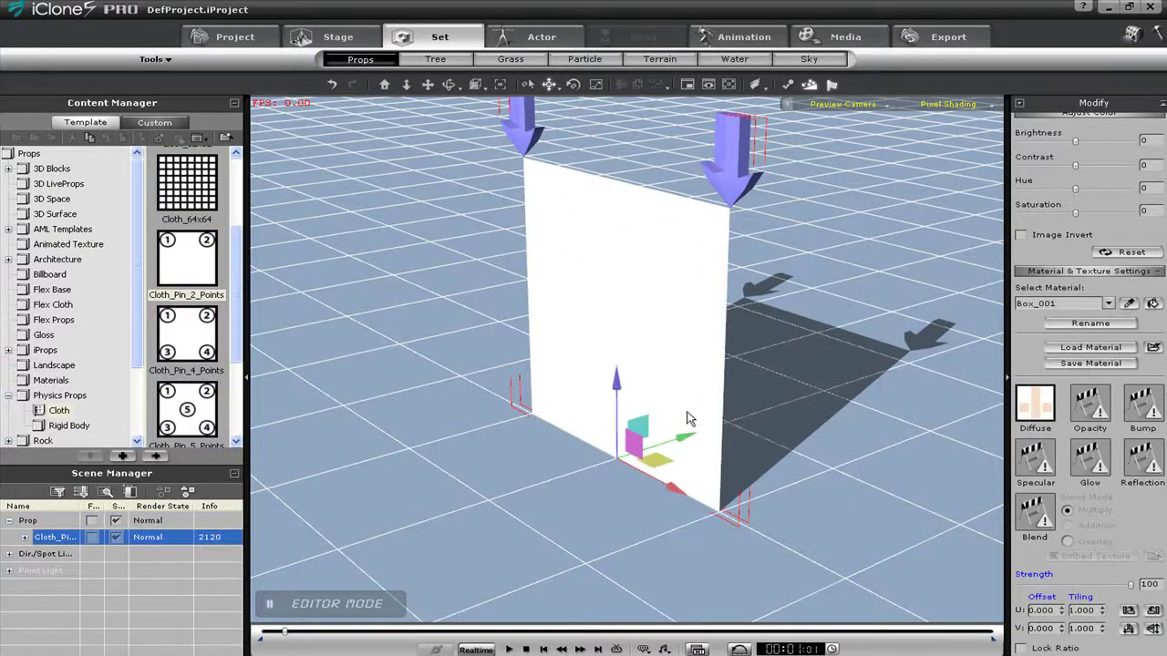
{"action": "left_click_drag", "start_coordinate": [675, 441], "coordinate": [832, 379]}
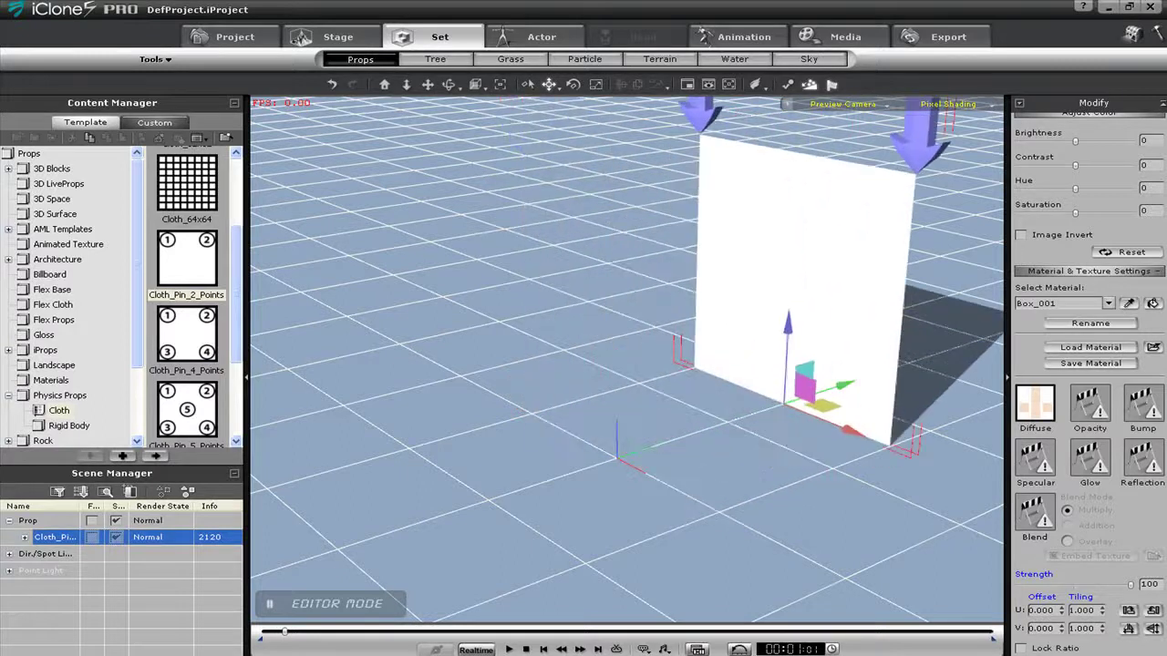
{"action": "left_click", "coordinate": [509, 649]}
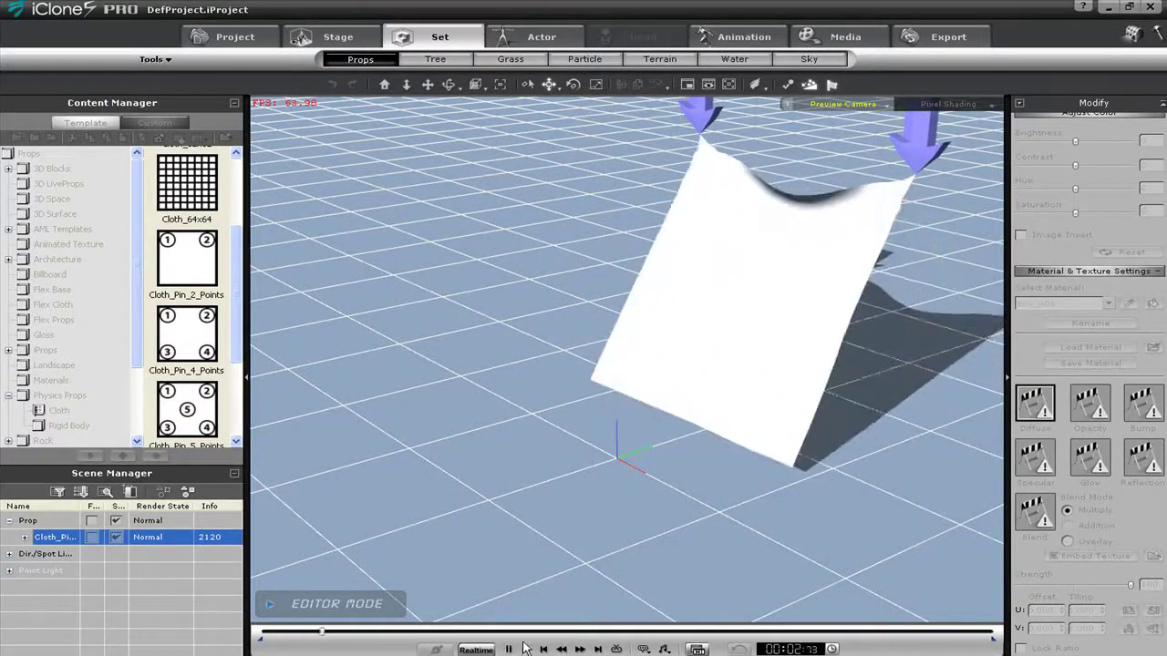
{"action": "left_click", "coordinate": [527, 649]}
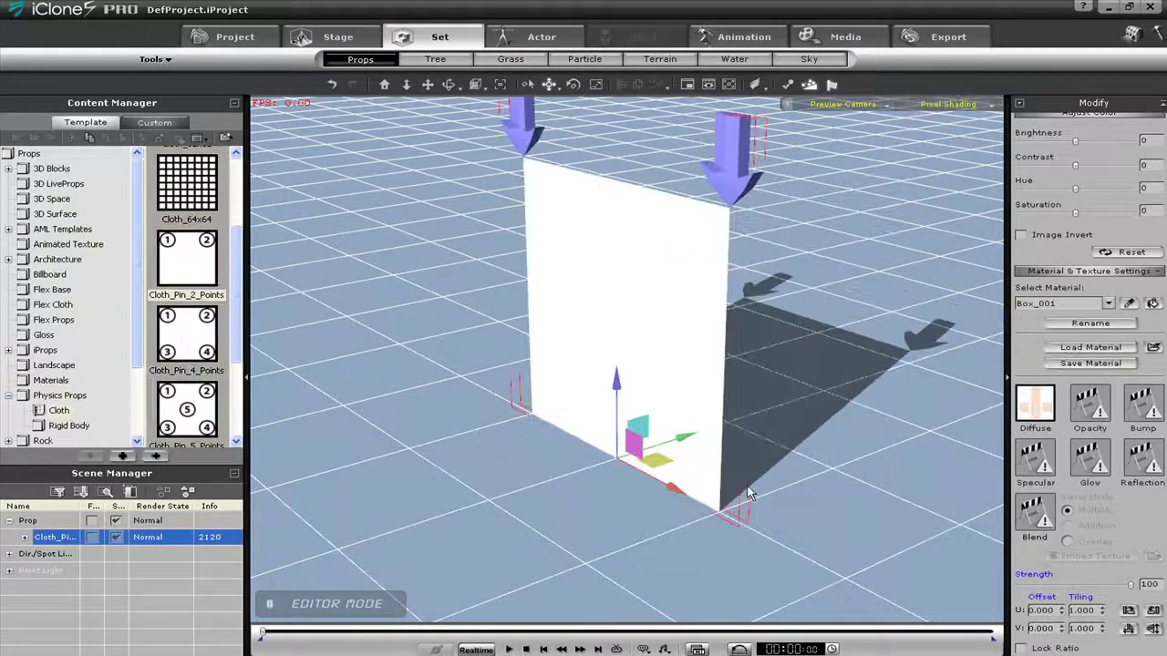
Add an Infinite Plane at the base of the pinned cloth and tilt it upward behind the cloth
{"action": "right_click_drag", "start_coordinate": [747, 493], "coordinate": [623, 511]}
{"action": "right_click_drag", "start_coordinate": [711, 487], "coordinate": [630, 458]}
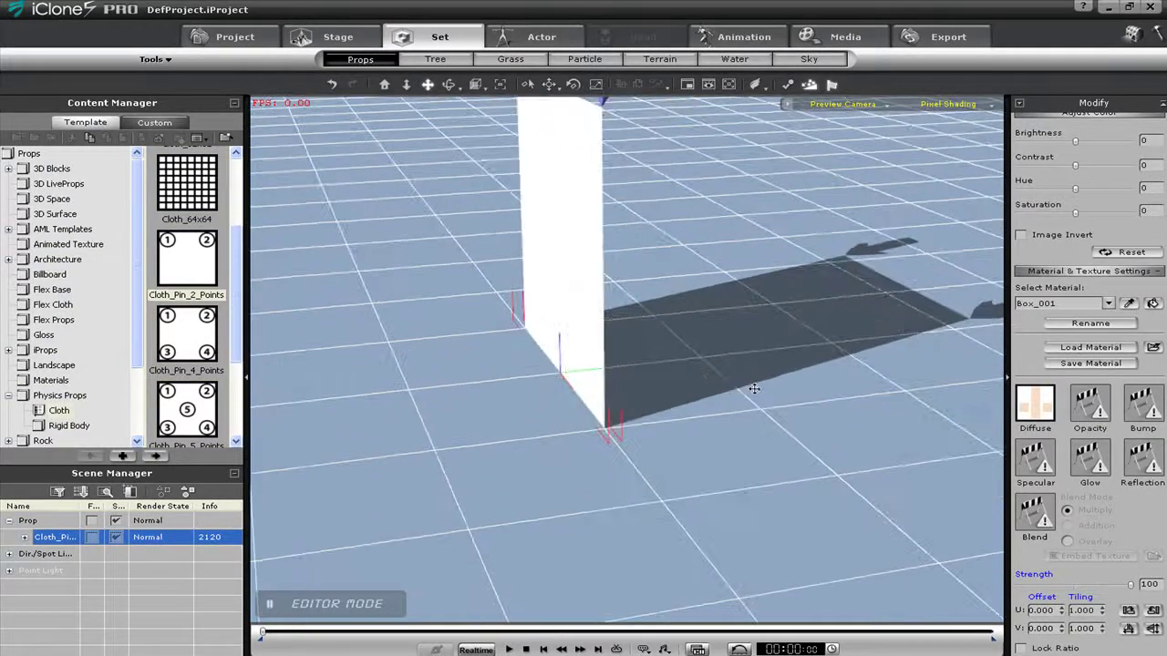
{"action": "left_click", "coordinate": [59, 396]}
{"action": "left_click_drag", "start_coordinate": [186, 251], "coordinate": [587, 377]}
{"action": "key", "text": "e"}
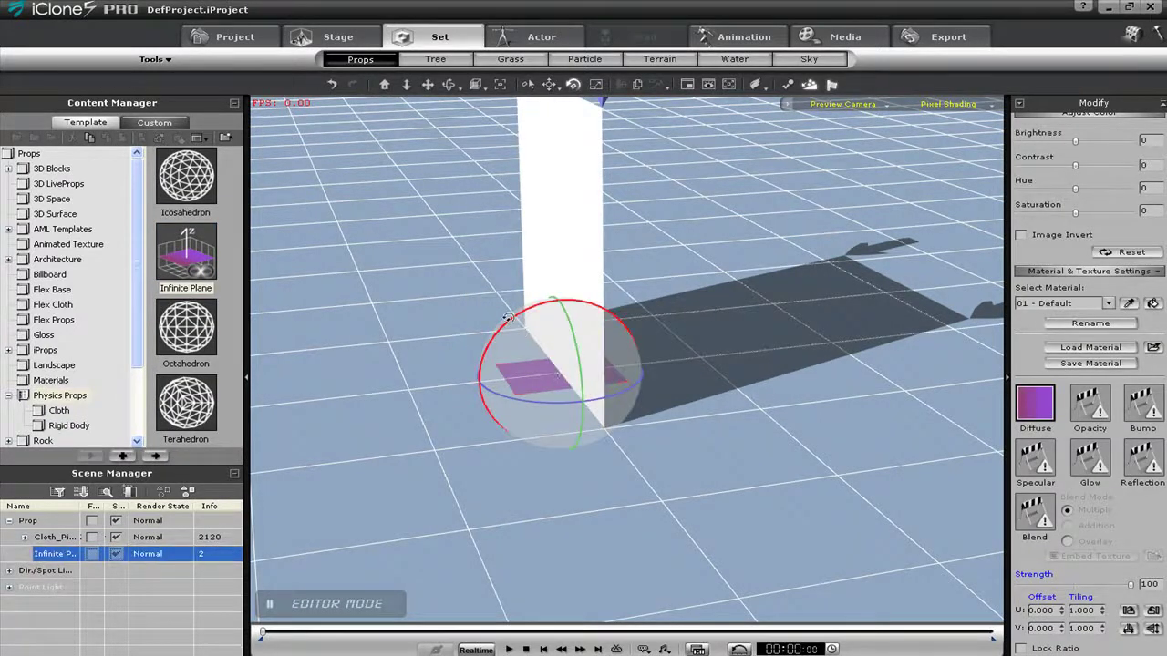
{"action": "left_click_drag", "start_coordinate": [510, 319], "coordinate": [487, 334]}
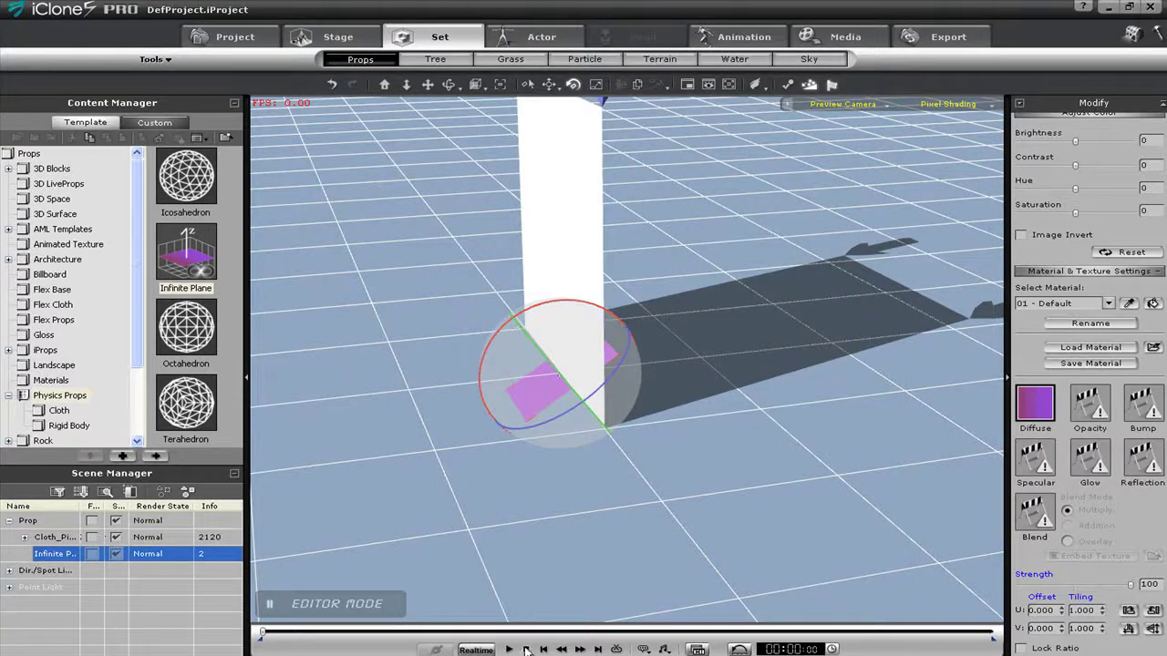
Preview the moving cloth's simulation against the tilted infinite plane and examine the paused result
{"action": "left_click", "coordinate": [510, 649]}
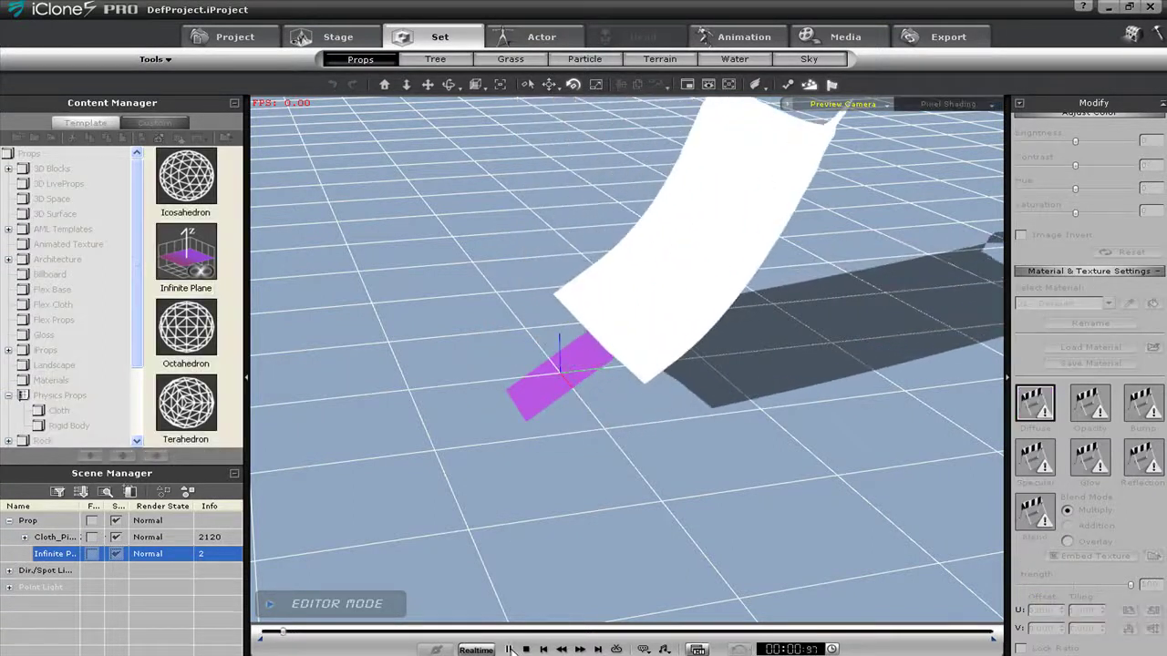
{"action": "left_click", "coordinate": [508, 649]}
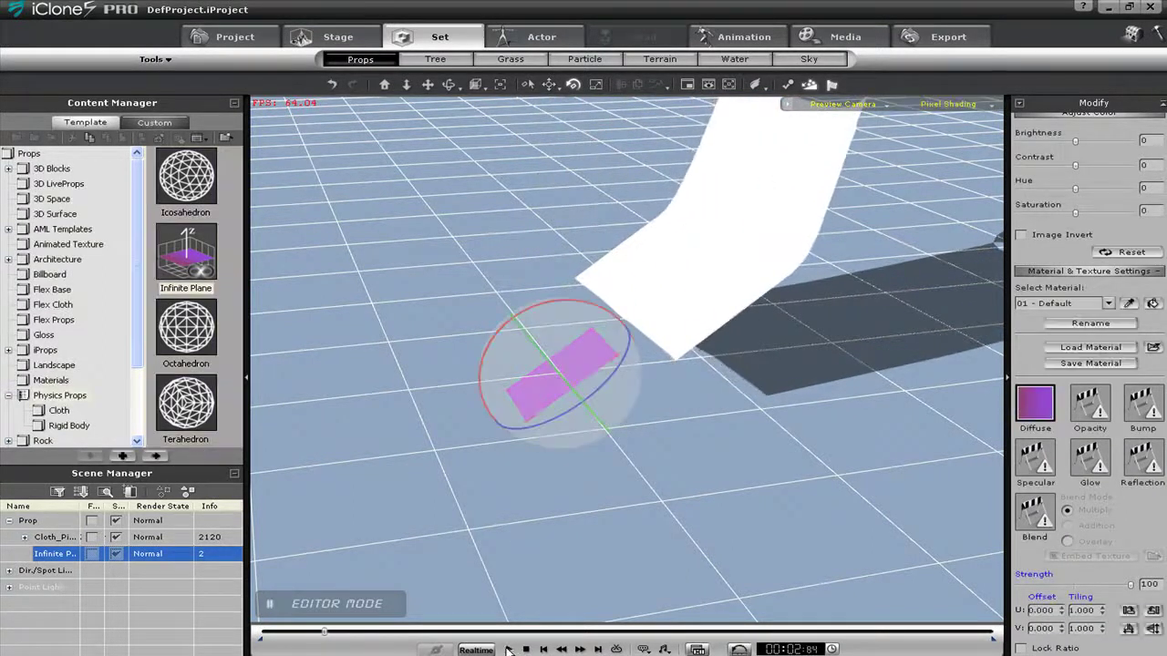
{"action": "right_click_drag", "start_coordinate": [755, 469], "coordinate": [626, 347]}
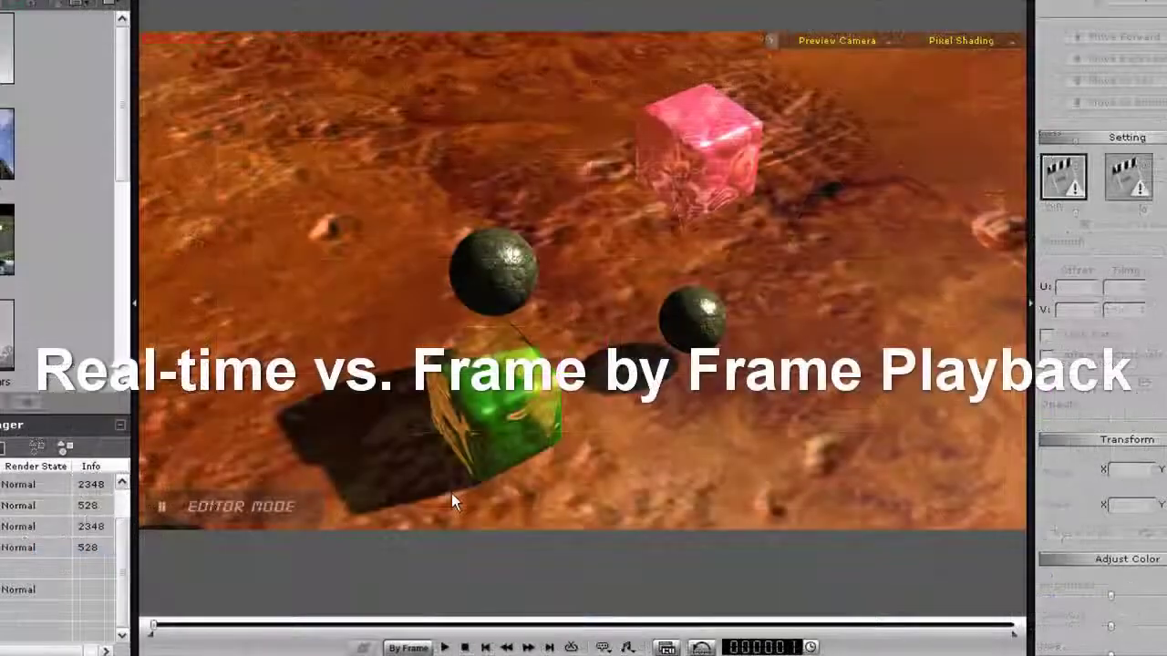
Preview the cubes and spheres simulation twice in By Frame playback mode
{"action": "left_click", "coordinate": [416, 648]}
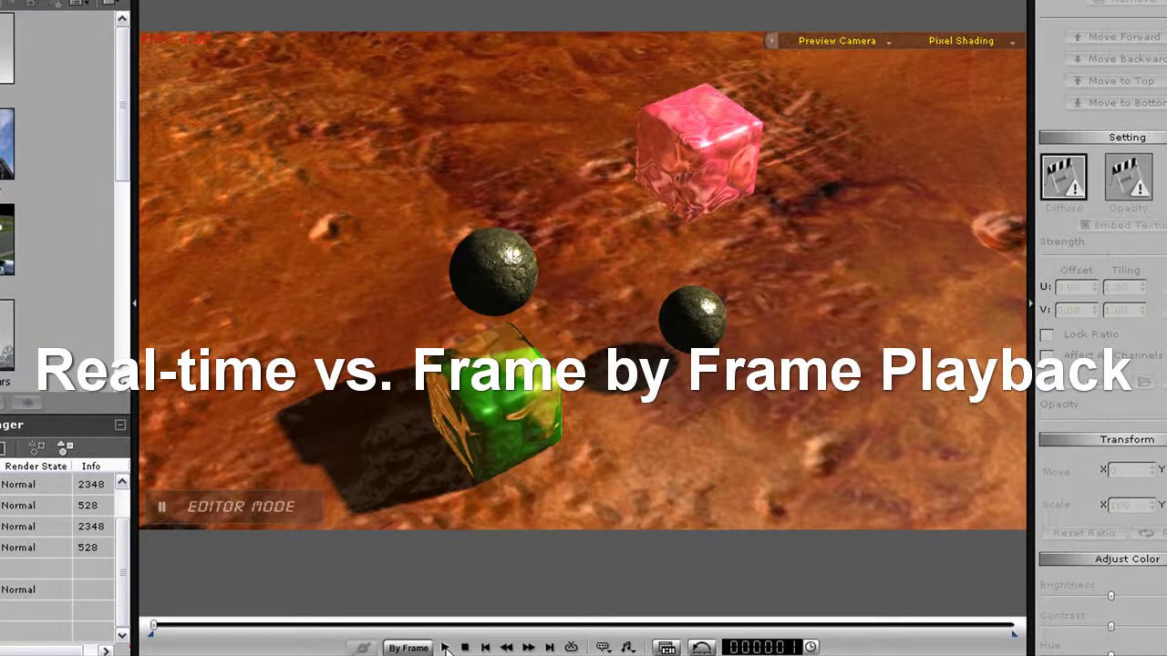
{"action": "left_click", "coordinate": [444, 648]}
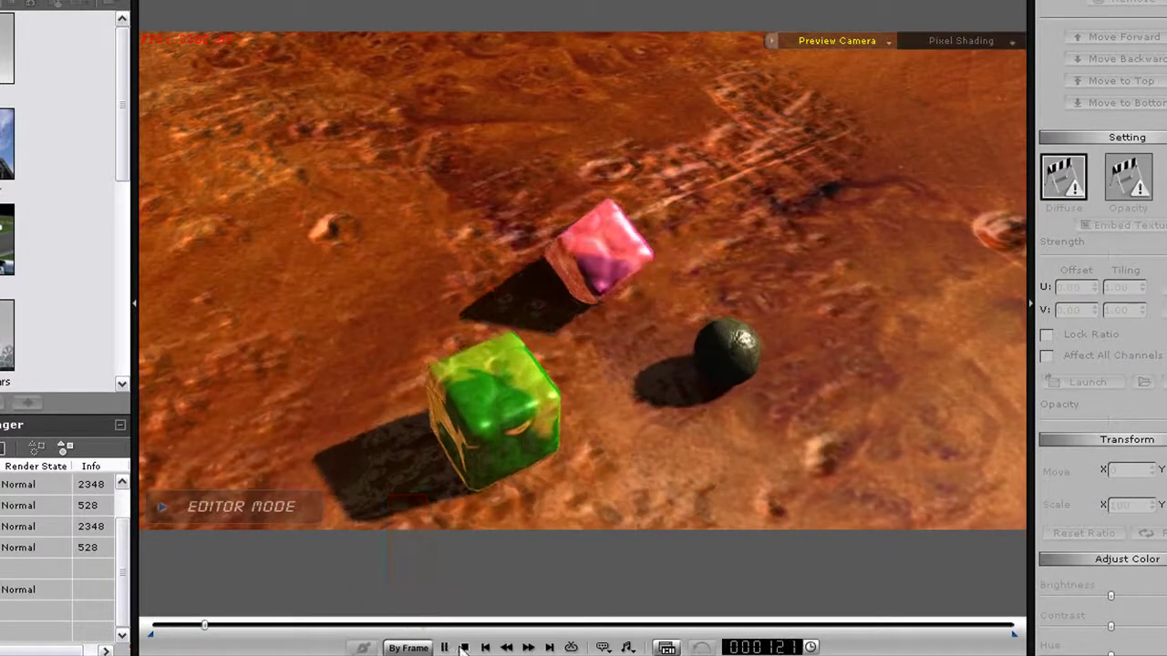
{"action": "left_click", "coordinate": [465, 648]}
{"action": "left_click", "coordinate": [443, 647]}
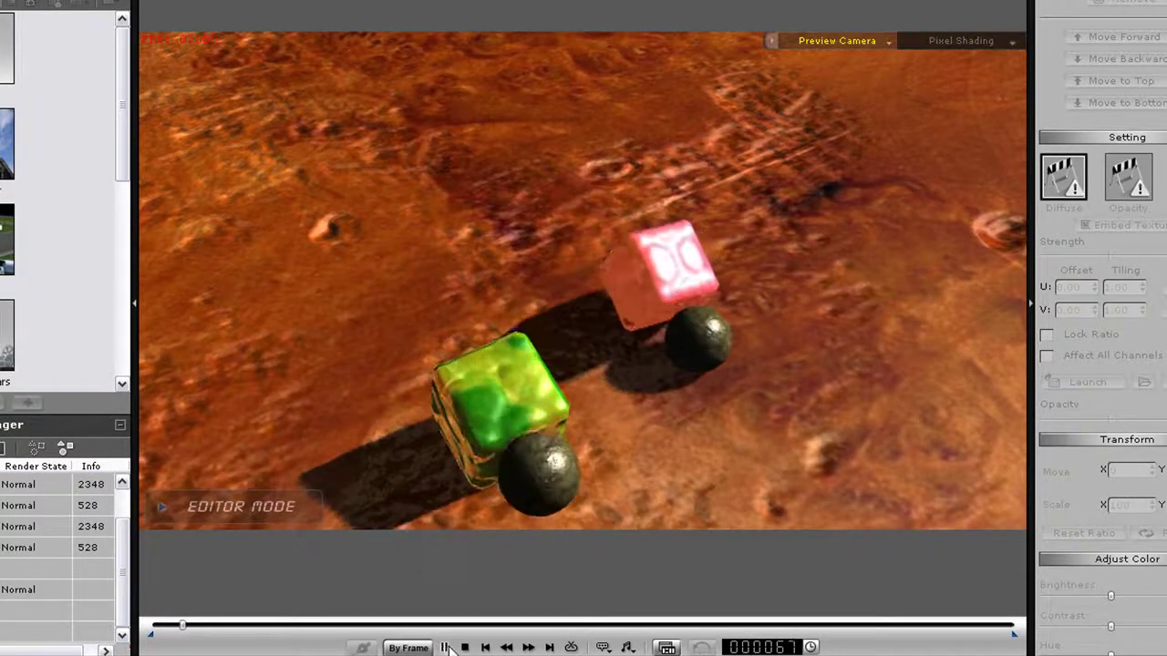
{"action": "left_click", "coordinate": [465, 647]}
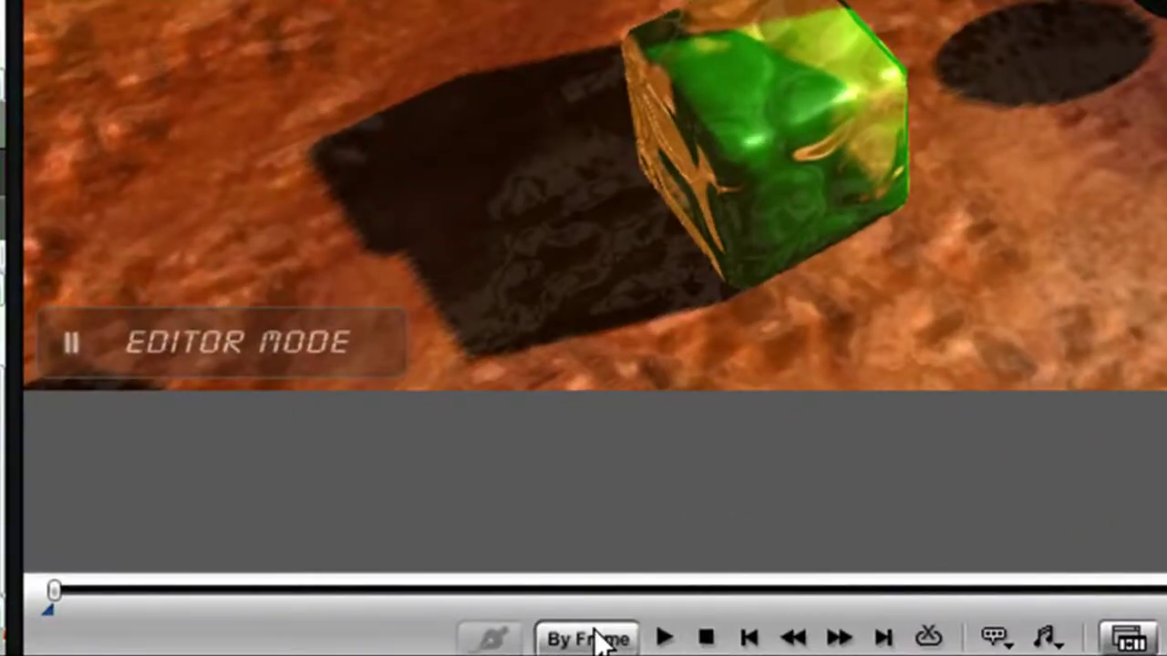
Switch to Realtime playback, preview the cubes and spheres simulation twice, and toggle the playback mode back to replay it
{"action": "left_click", "coordinate": [591, 640]}
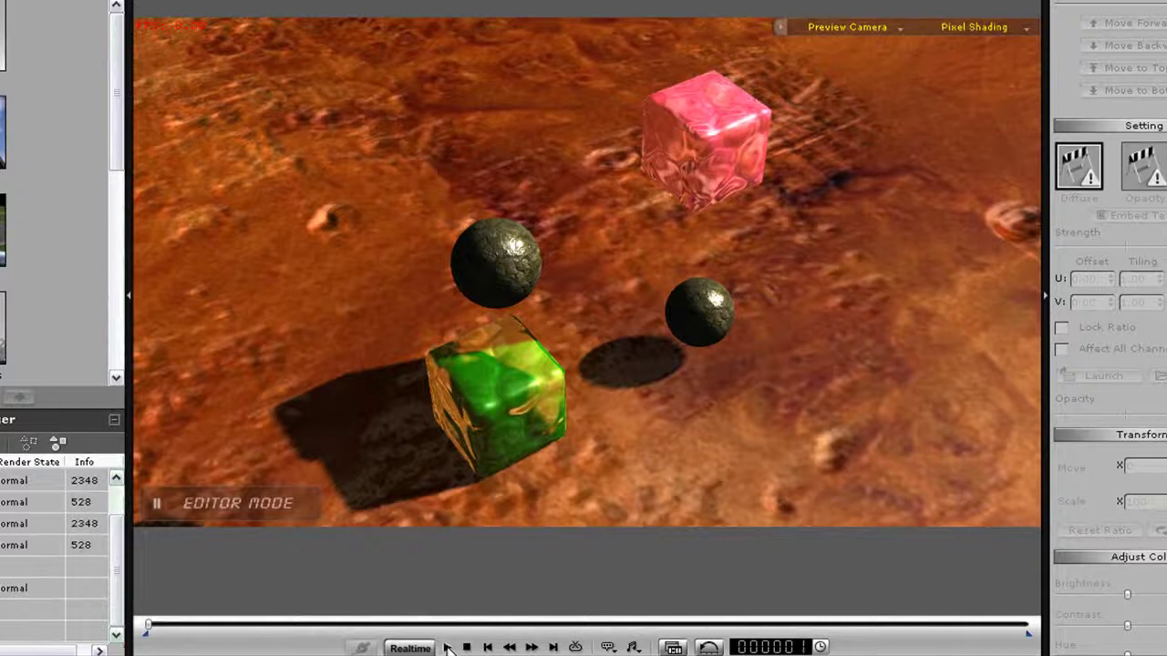
{"action": "left_click", "coordinate": [447, 648]}
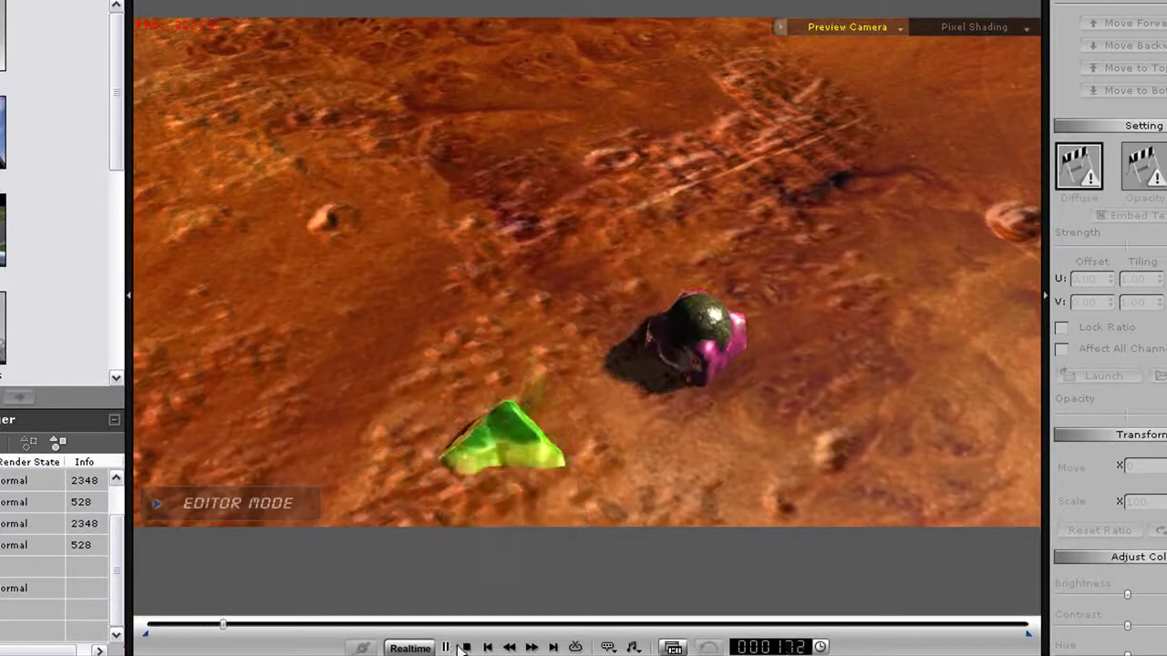
{"action": "left_click", "coordinate": [465, 647]}
{"action": "left_click", "coordinate": [447, 647]}
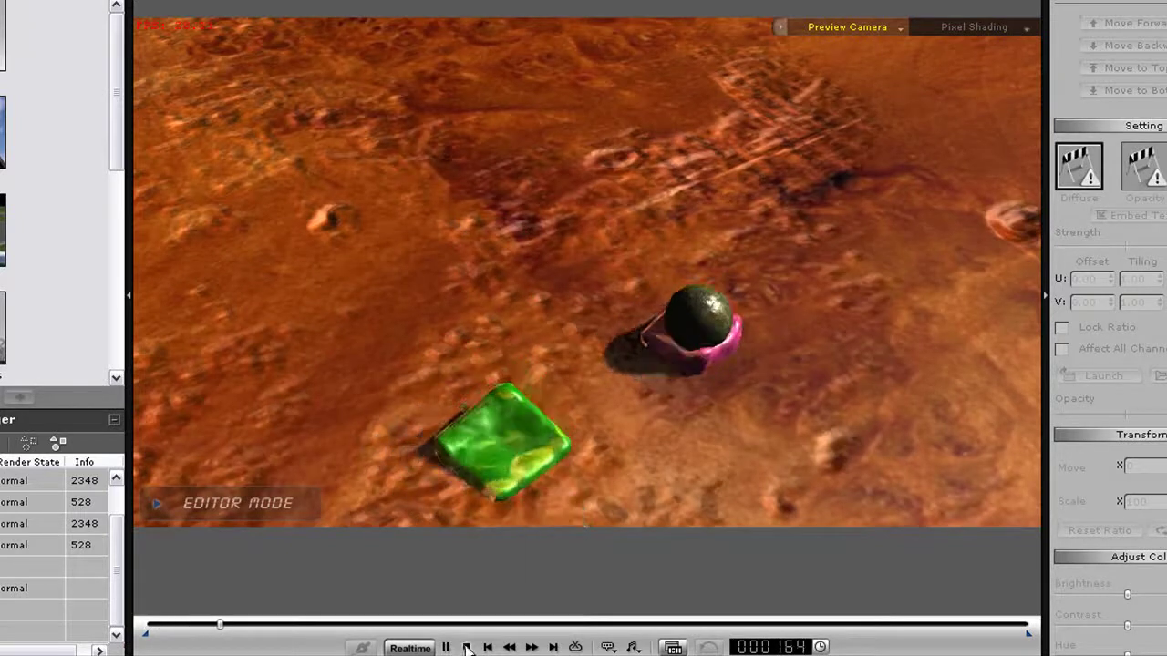
{"action": "left_click", "coordinate": [465, 647]}
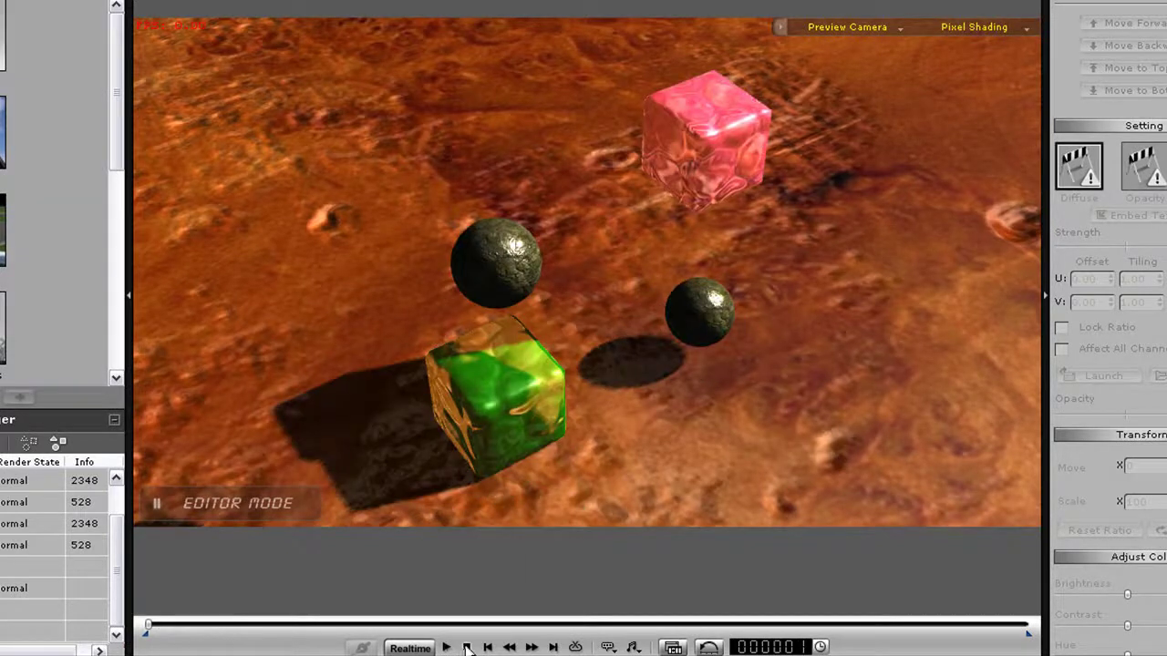
{"action": "left_click", "coordinate": [410, 647]}
{"action": "left_click", "coordinate": [447, 647]}
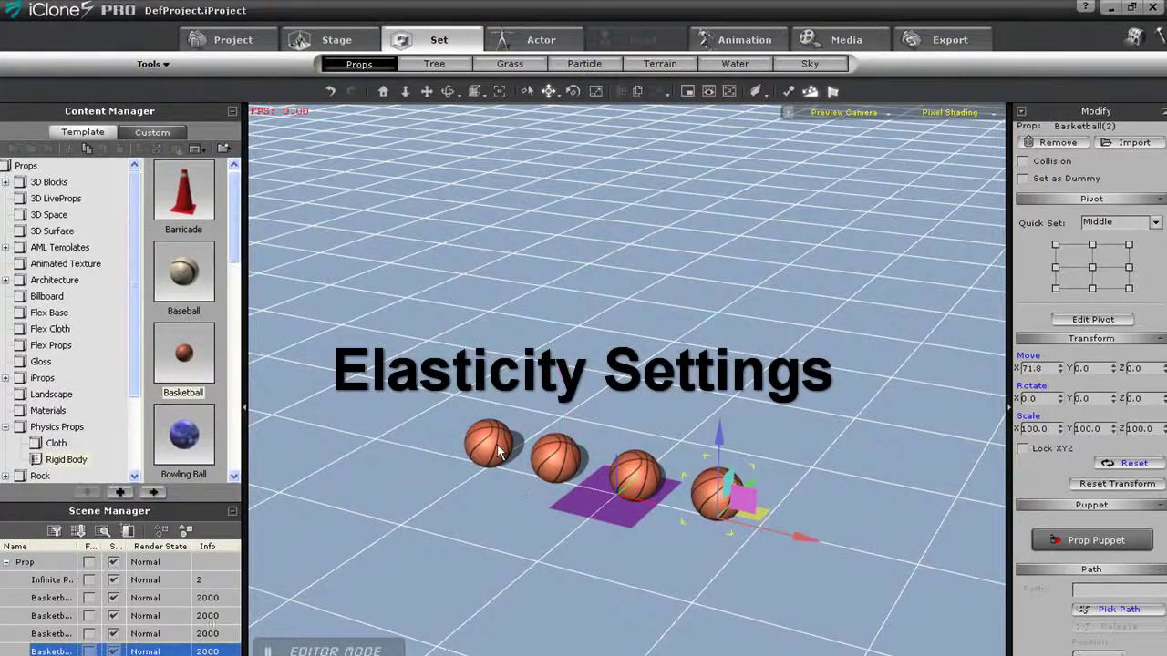
Select all four basketballs and raise them together above the infinite plane
{"action": "left_click", "coordinate": [498, 451]}
{"action": "left_click", "coordinate": [565, 463], "text": "ctrl"}
{"action": "left_click", "coordinate": [643, 481], "text": "ctrl"}
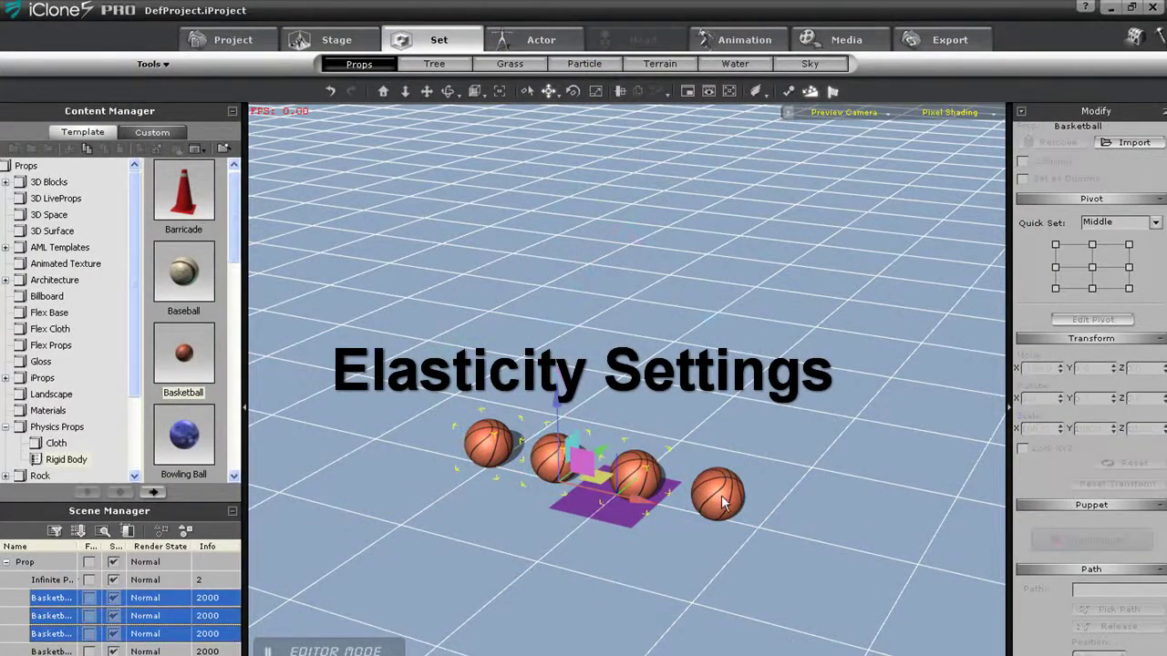
{"action": "left_click", "coordinate": [722, 502], "text": "ctrl"}
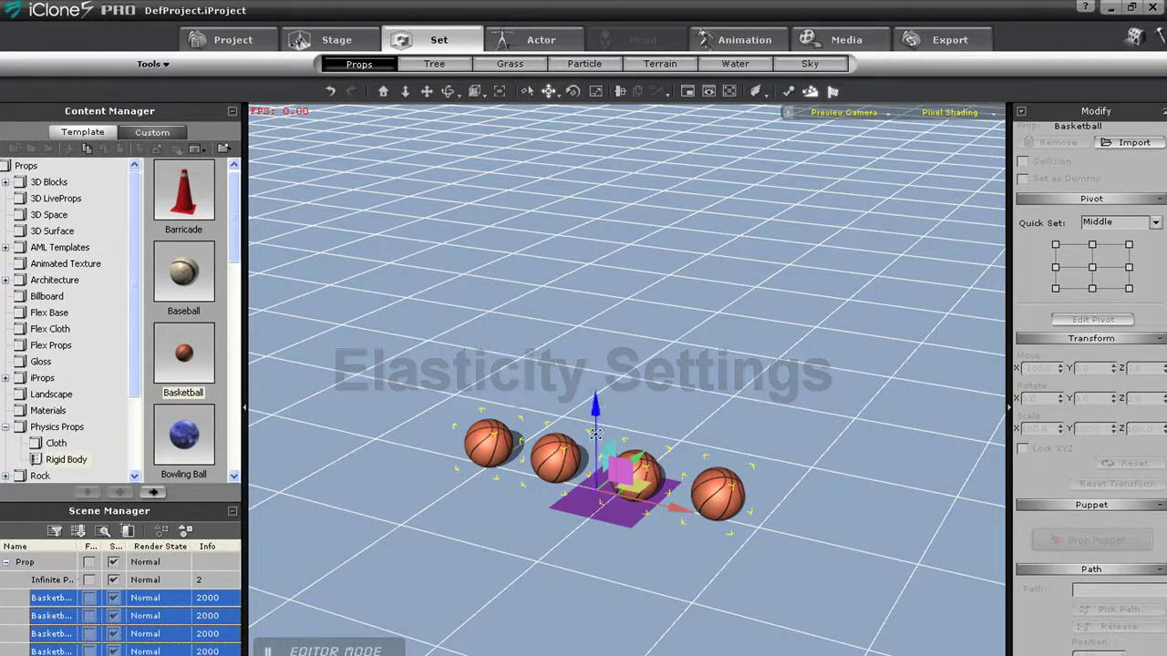
{"action": "left_click_drag", "start_coordinate": [596, 434], "coordinate": [598, 323]}
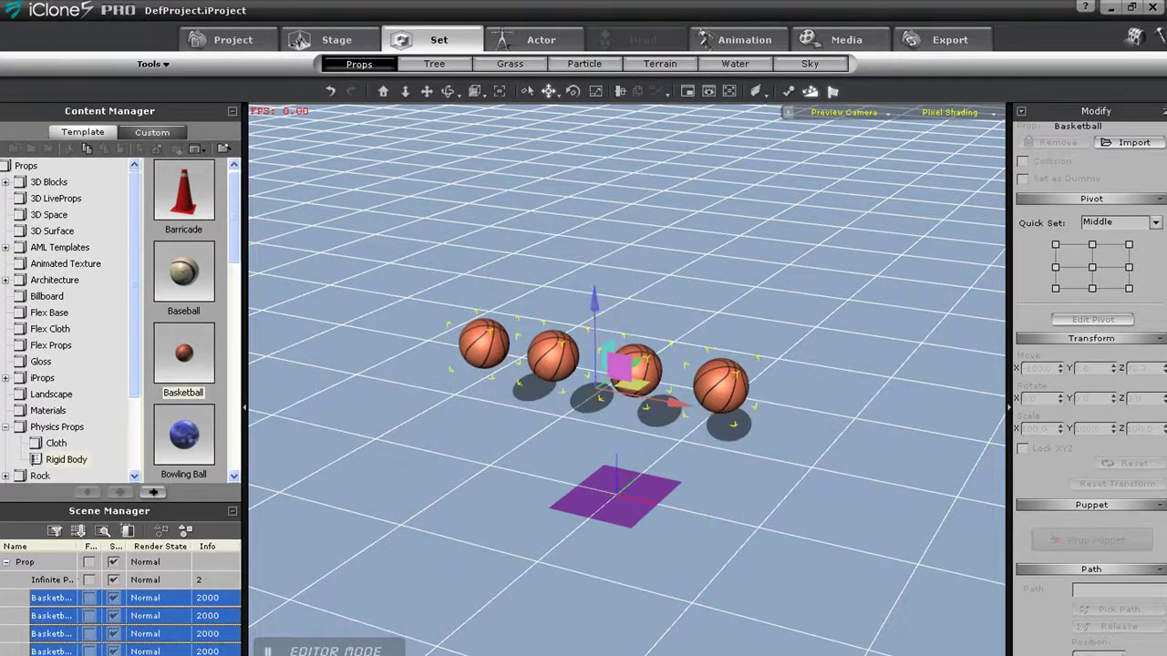
Preview the four basketballs dropping onto the infinite plane and open their Physics Object Settings
{"action": "key", "text": "space"}
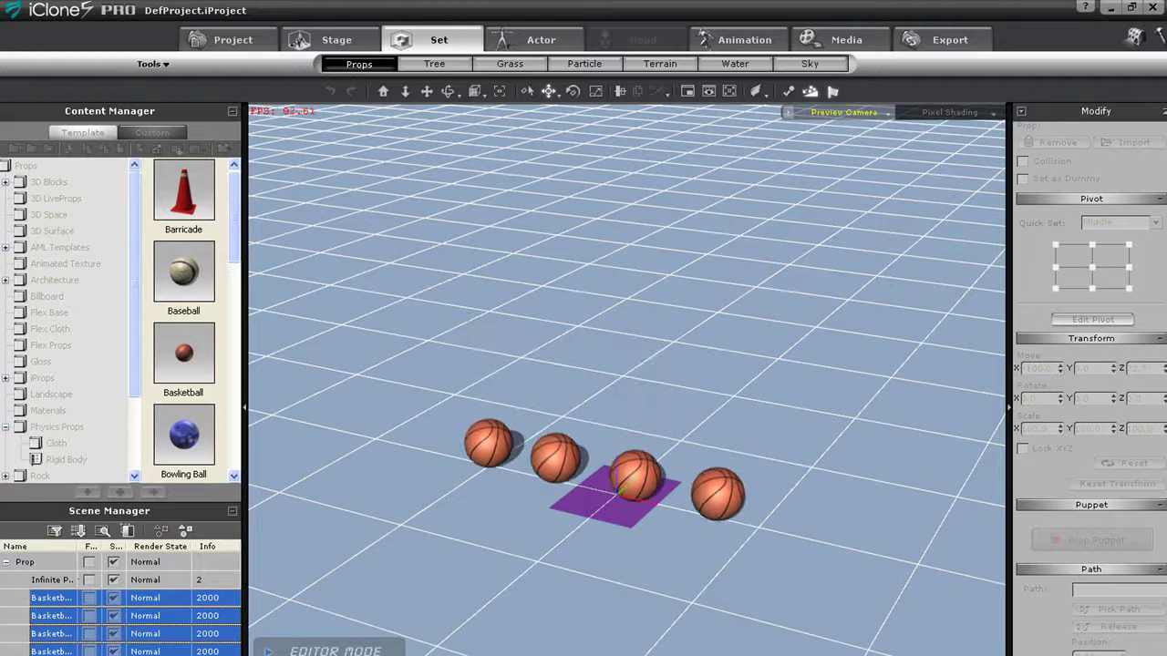
{"action": "key", "text": "space"}
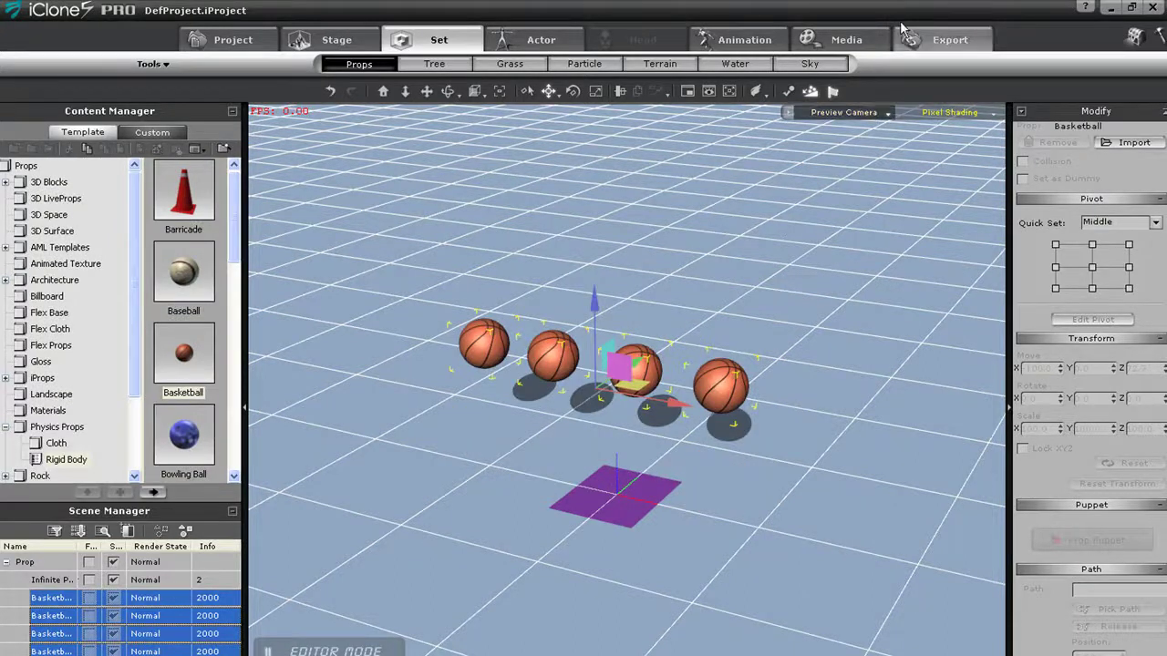
{"action": "left_click", "coordinate": [788, 91]}
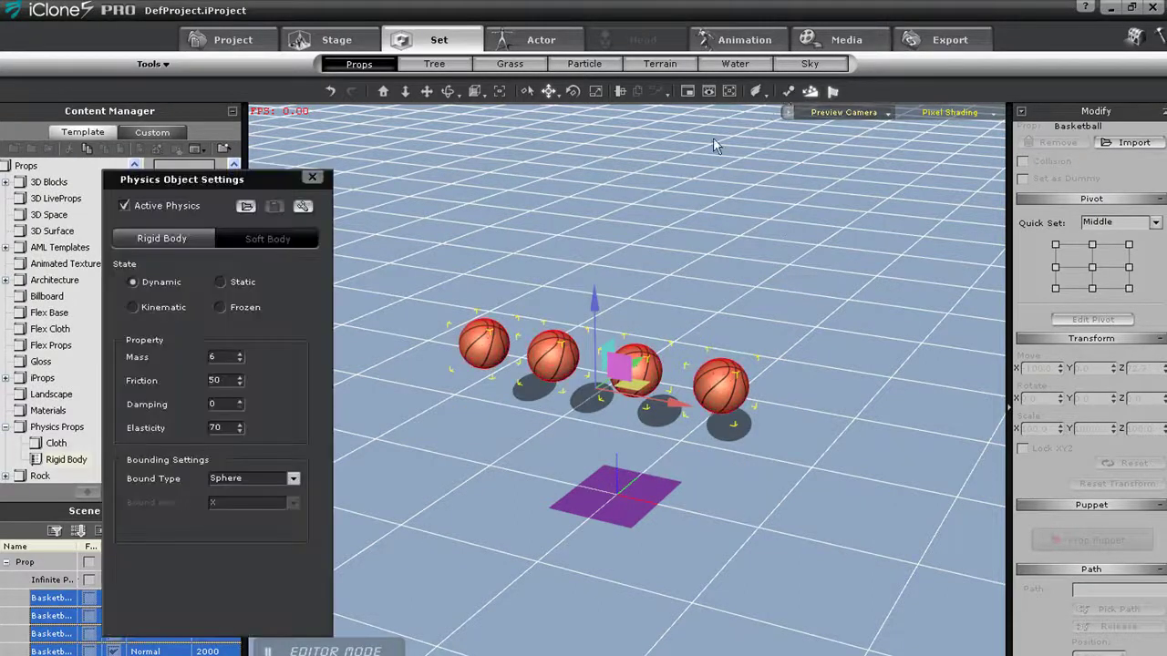
Set the elasticity of all four selected basketballs to 100 and preview them dropping onto the infinite plane
{"action": "double_click", "coordinate": [231, 427]}
{"action": "type", "text": "100"}
{"action": "key", "text": "space"}
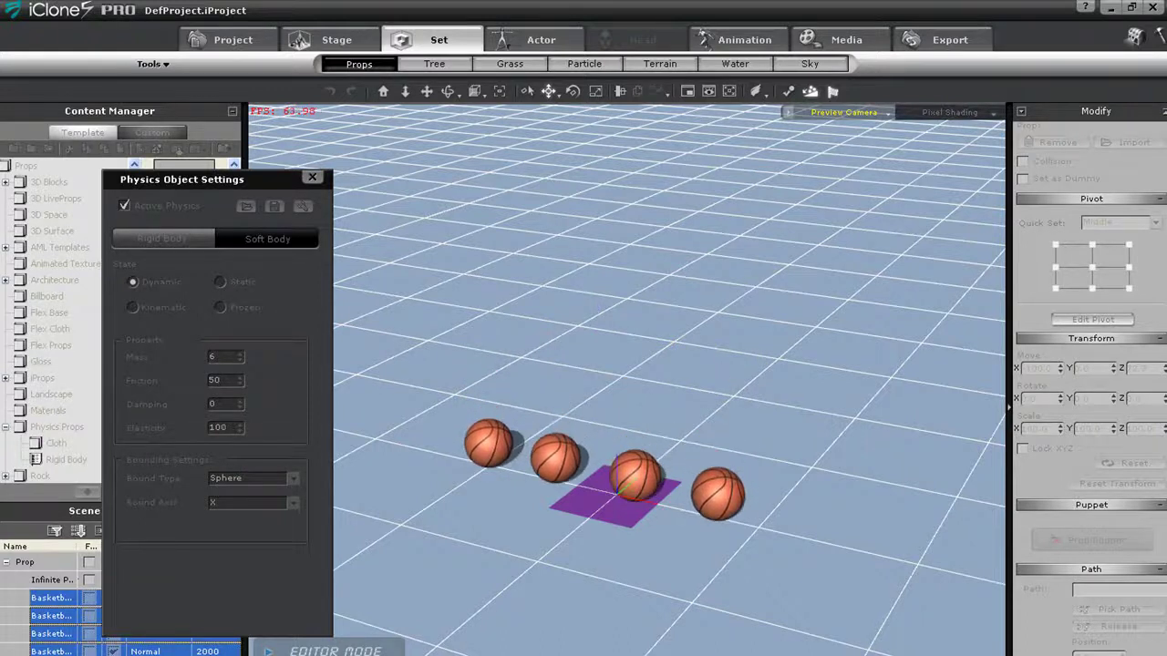
{"action": "key", "text": "space"}
Set the elasticity of the first basketball in the row to 10 and of the second to 20
{"action": "left_click", "coordinate": [481, 359]}
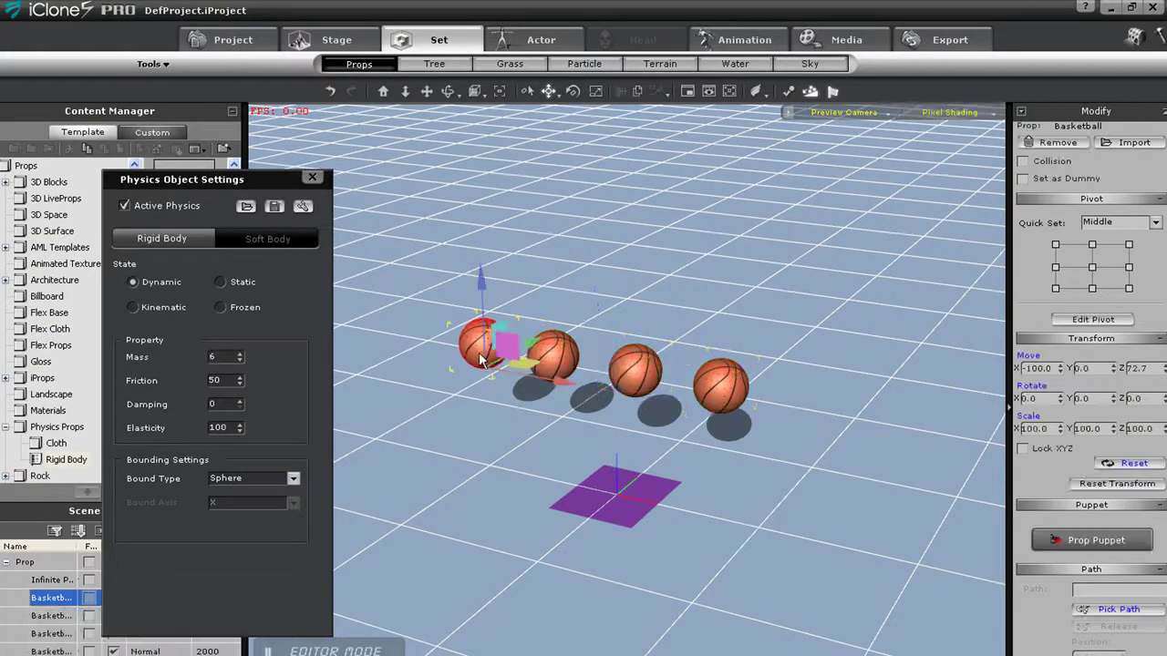
{"action": "left_click", "coordinate": [231, 426]}
{"action": "type", "text": "10"}
{"action": "left_click", "coordinate": [558, 354]}
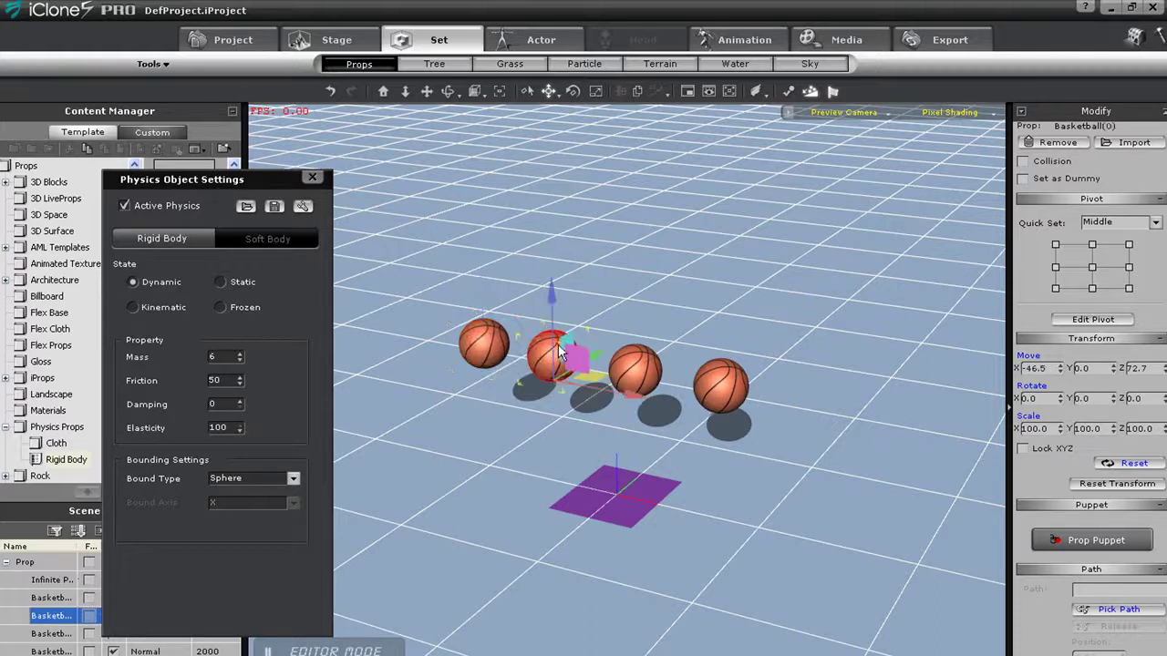
{"action": "left_click", "coordinate": [227, 427]}
{"action": "type", "text": "20"}
Set the third basketball's elasticity to 75, select the fourth ball, and preview the row dropping
{"action": "left_click", "coordinate": [649, 374]}
{"action": "left_click", "coordinate": [217, 427]}
{"action": "type", "text": "75"}
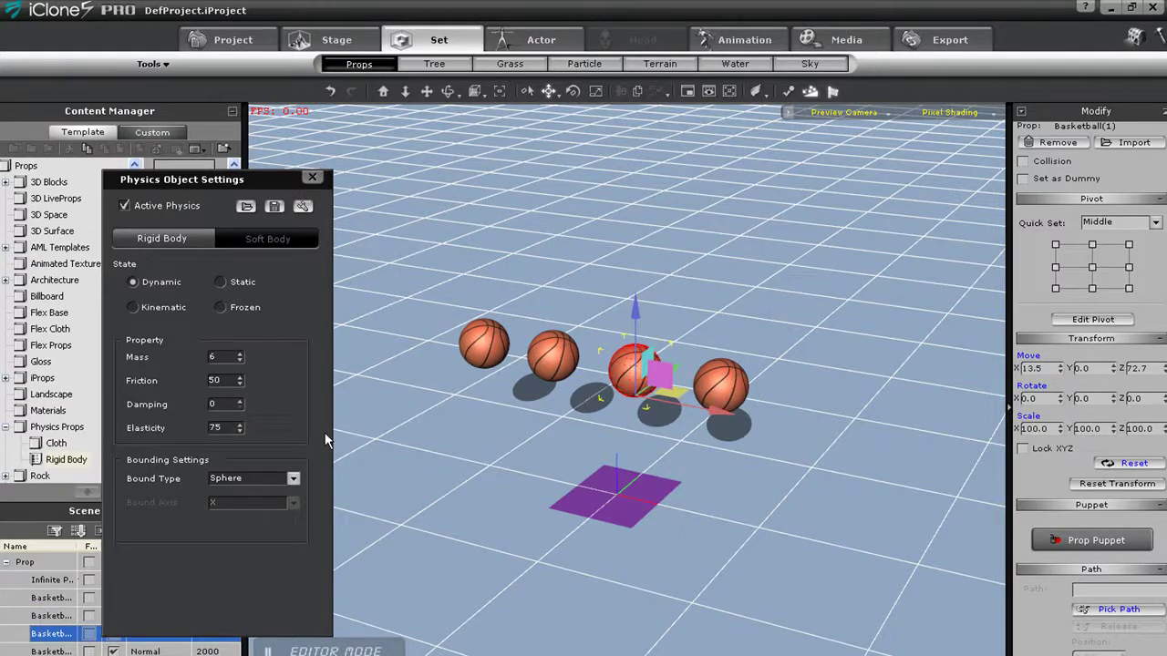
{"action": "left_click", "coordinate": [713, 394]}
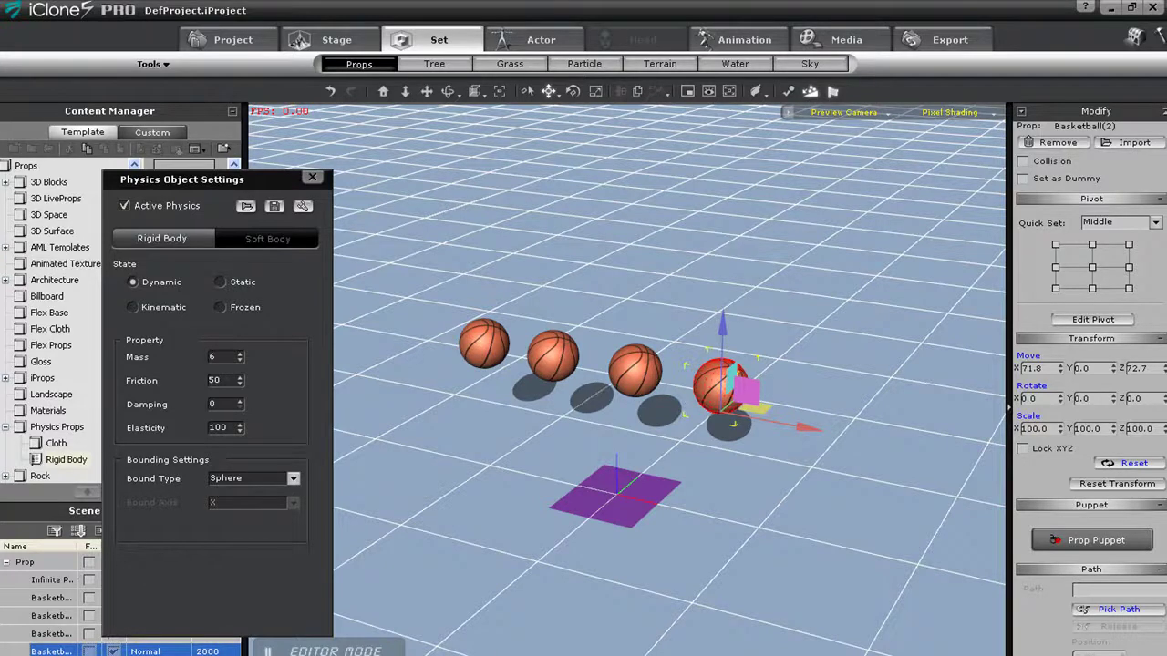
{"action": "key", "text": "space"}
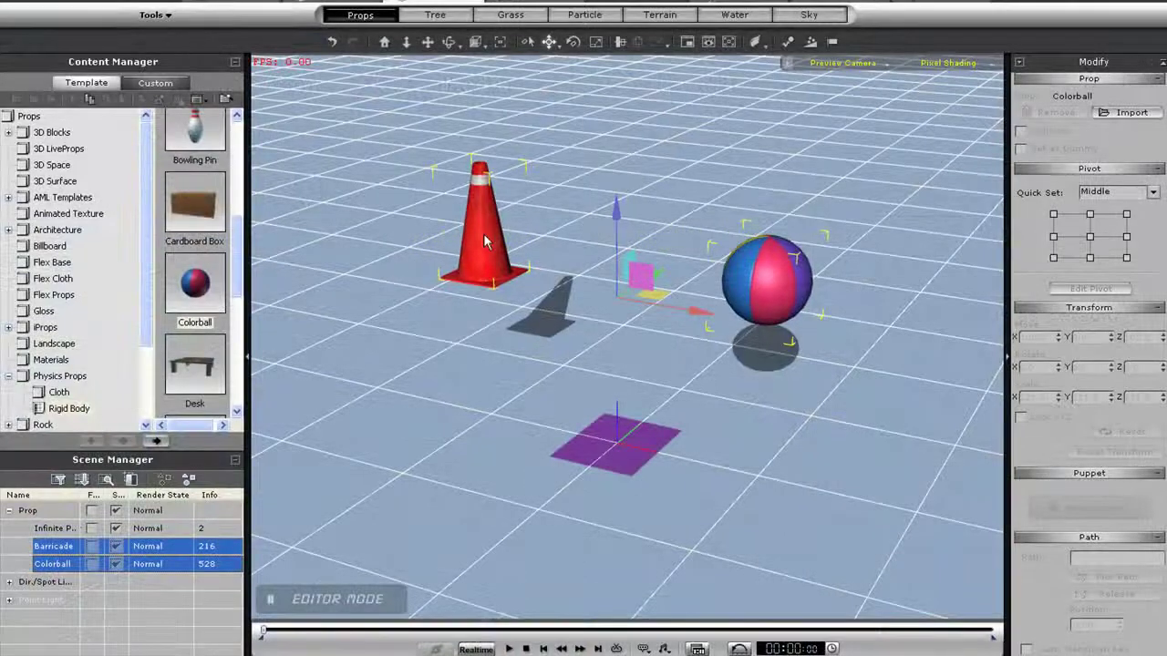
Tilt the traffic cone about 20 degrees around its Y axis and briefly play the scene
{"action": "left_click", "coordinate": [484, 242]}
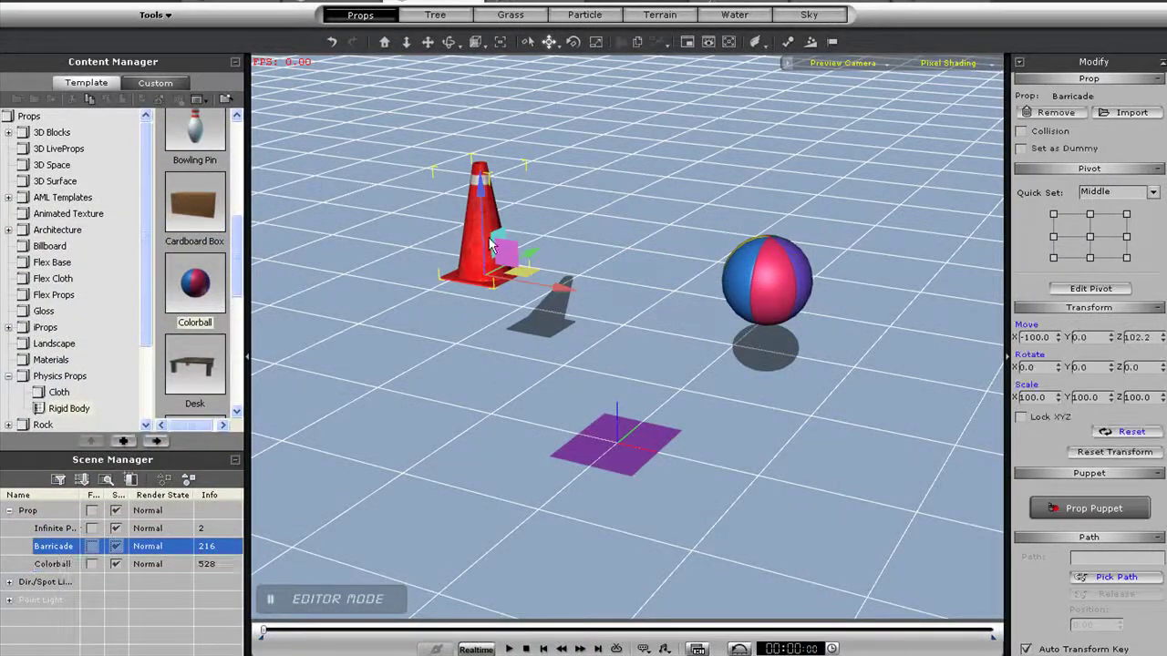
{"action": "key", "text": "e"}
{"action": "left_click_drag", "start_coordinate": [515, 215], "coordinate": [534, 238]}
{"action": "key", "text": "w"}
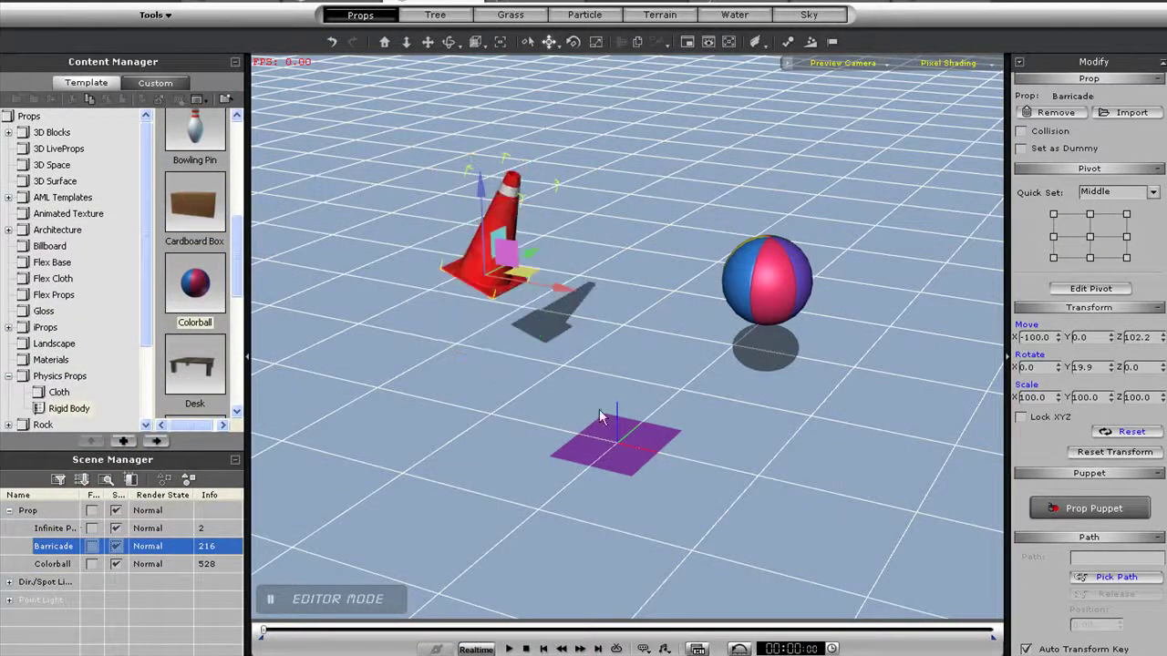
{"action": "left_click", "coordinate": [508, 649]}
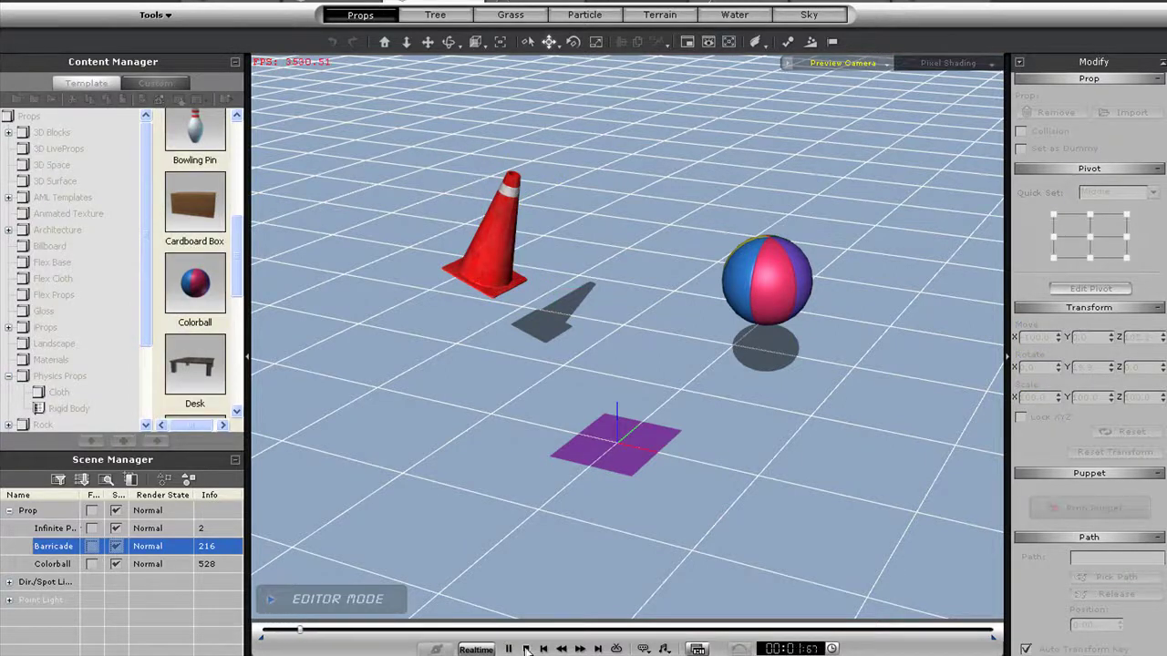
{"action": "left_click", "coordinate": [526, 649]}
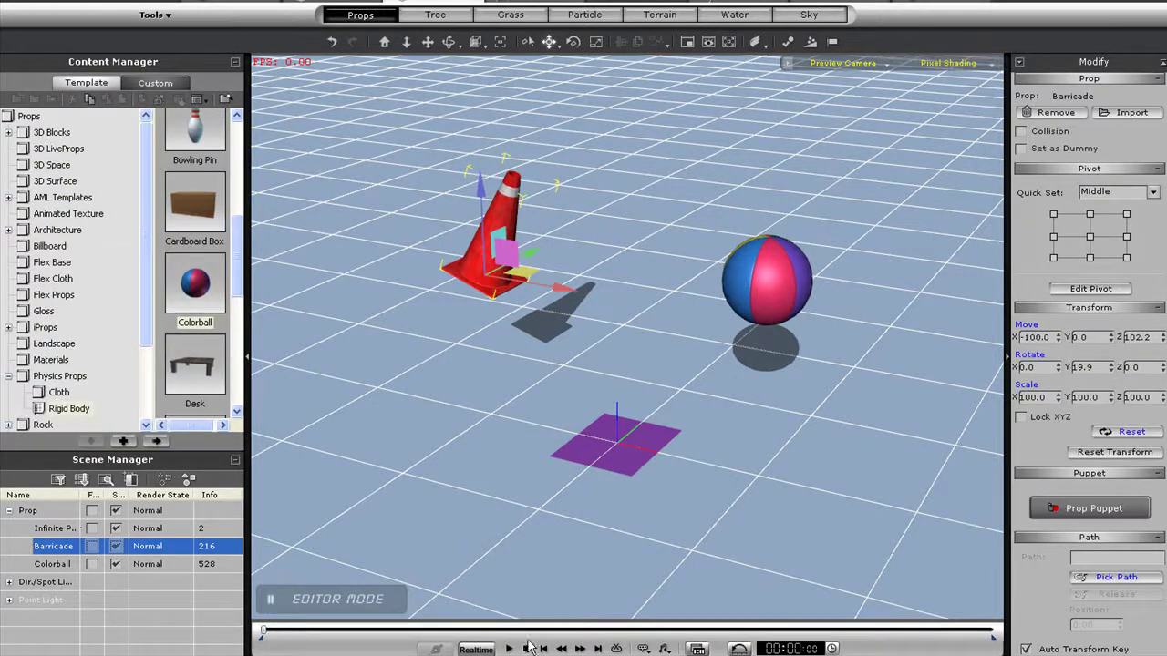
Open the timeline and show the tracks for the Infinite Plane, Barricade and Colorball props
{"action": "key", "text": "F3"}
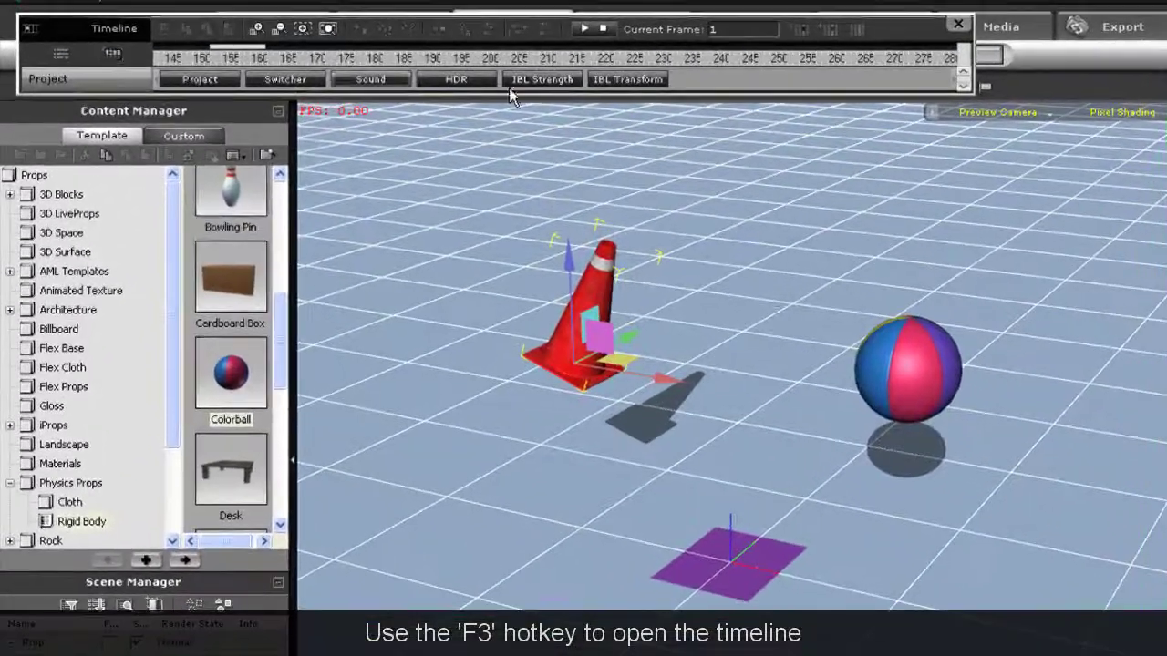
{"action": "left_click", "coordinate": [65, 55]}
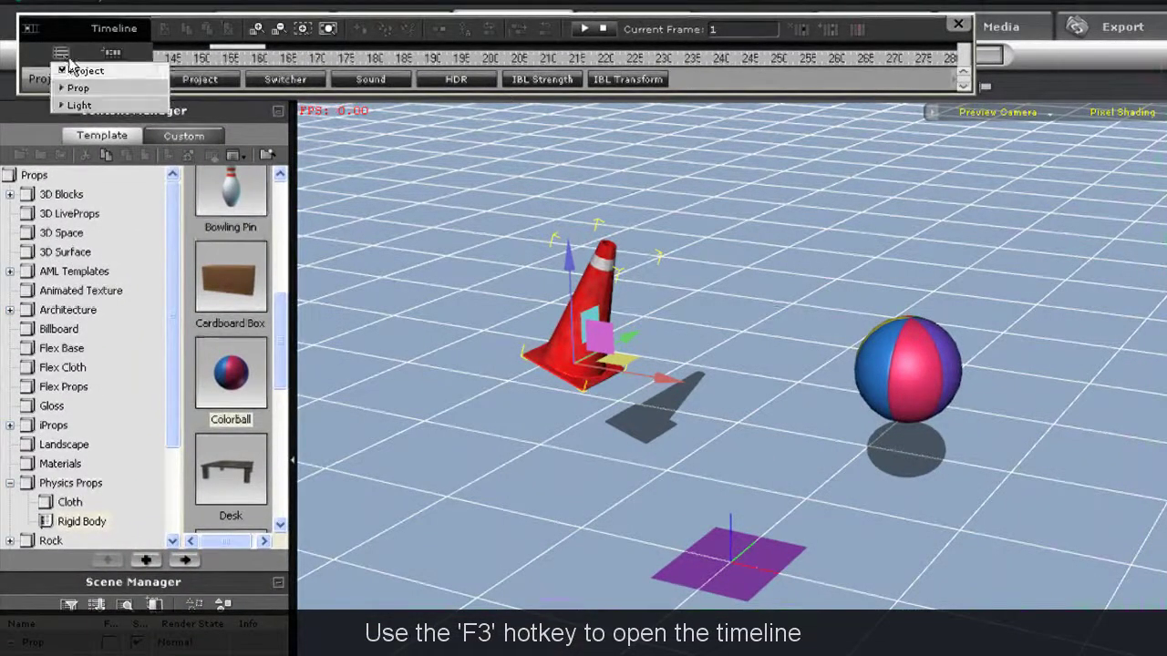
{"action": "left_click", "coordinate": [65, 88]}
{"action": "left_click", "coordinate": [62, 105]}
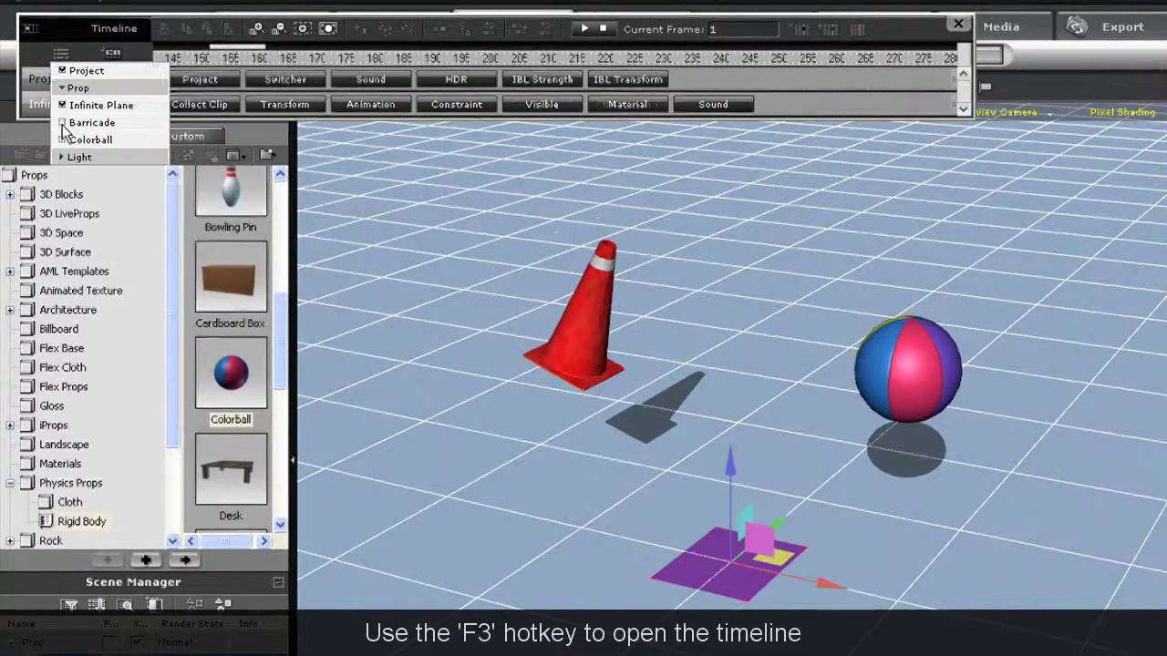
{"action": "left_click", "coordinate": [62, 122]}
{"action": "left_click", "coordinate": [62, 140]}
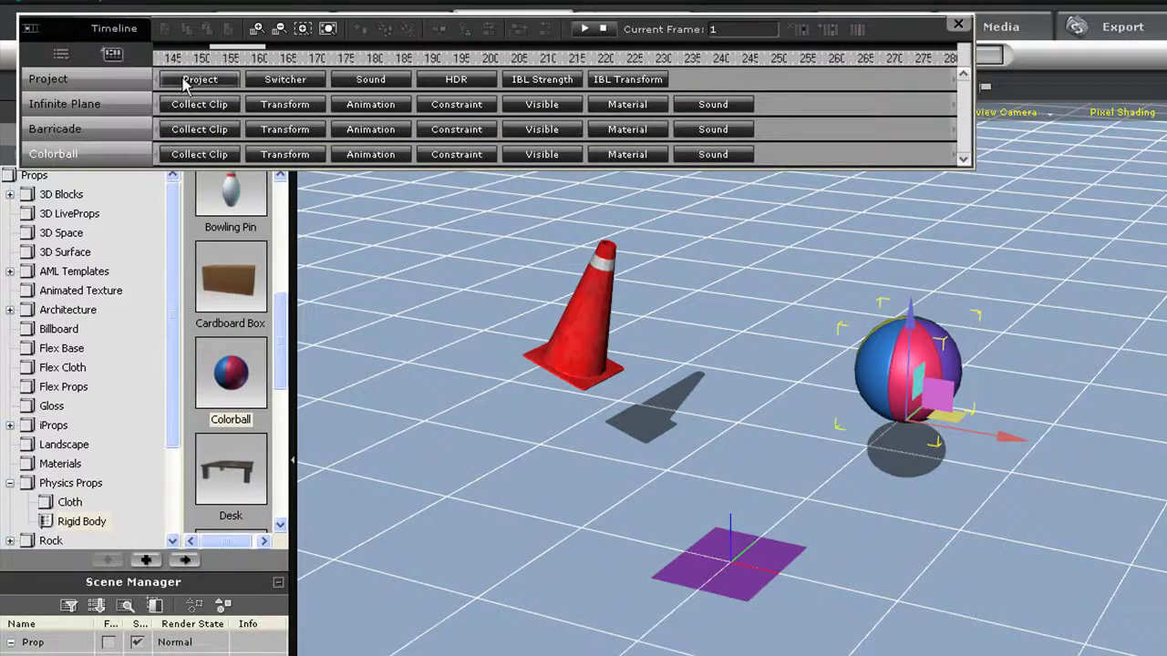
Expand the Animation tracks of the Infinite Plane, Barricade and Colorball and bring the start of the timeline into view
{"action": "left_click", "coordinate": [370, 104]}
{"action": "left_click", "coordinate": [370, 147]}
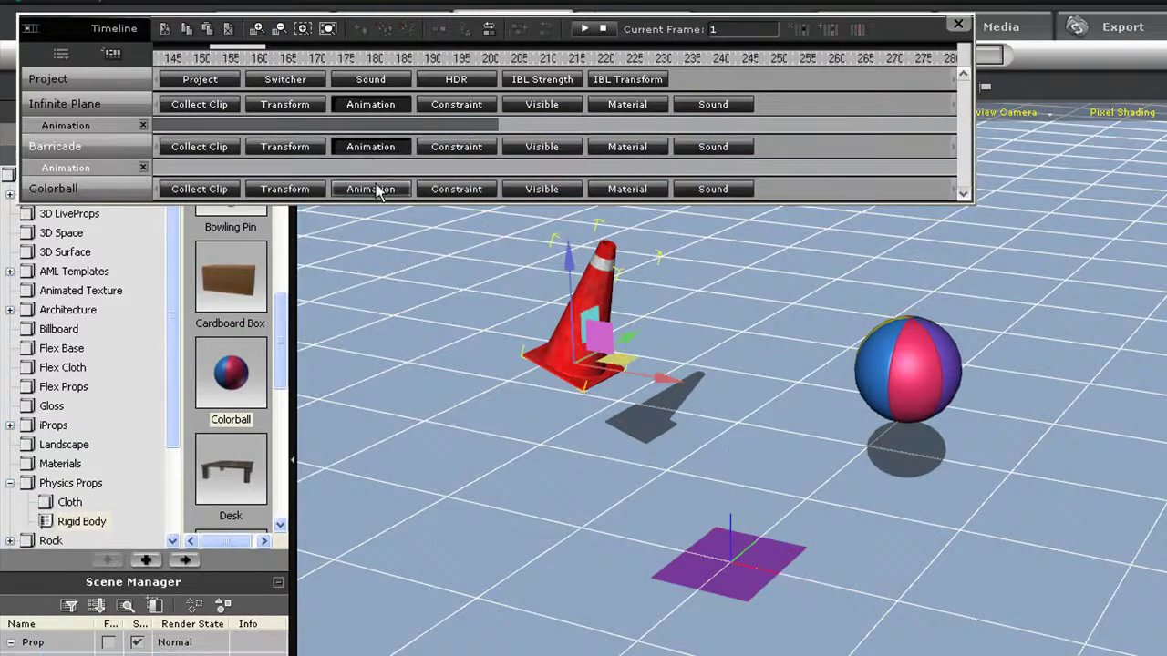
{"action": "left_click", "coordinate": [370, 188]}
{"action": "left_click_drag", "start_coordinate": [264, 45], "coordinate": [205, 54]}
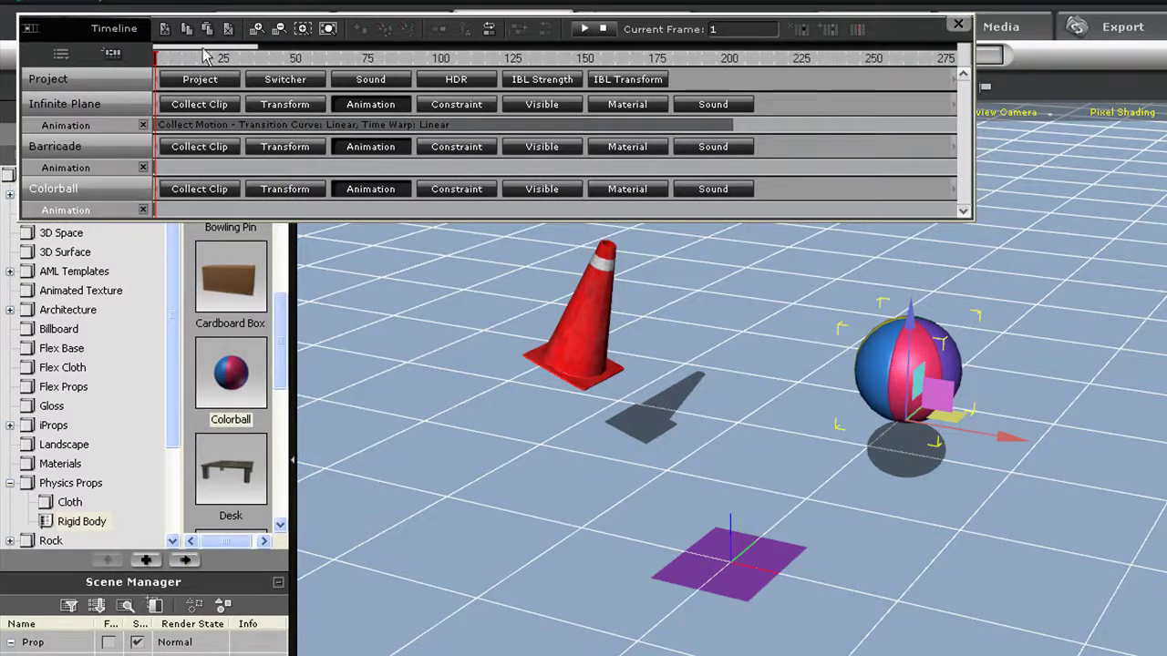
Select the Infinite Plane's Collect Motion clip, return to frame 1, and play the scene with the timeline moved below the props
{"action": "left_click", "coordinate": [262, 133]}
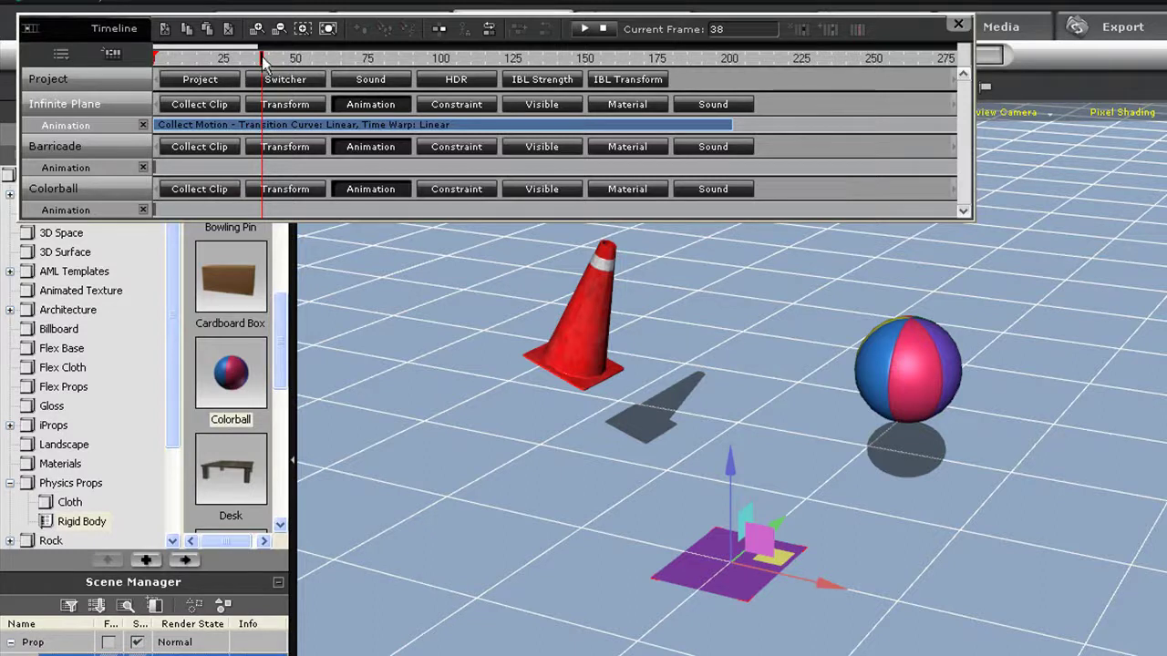
{"action": "left_click_drag", "start_coordinate": [262, 57], "coordinate": [127, 59]}
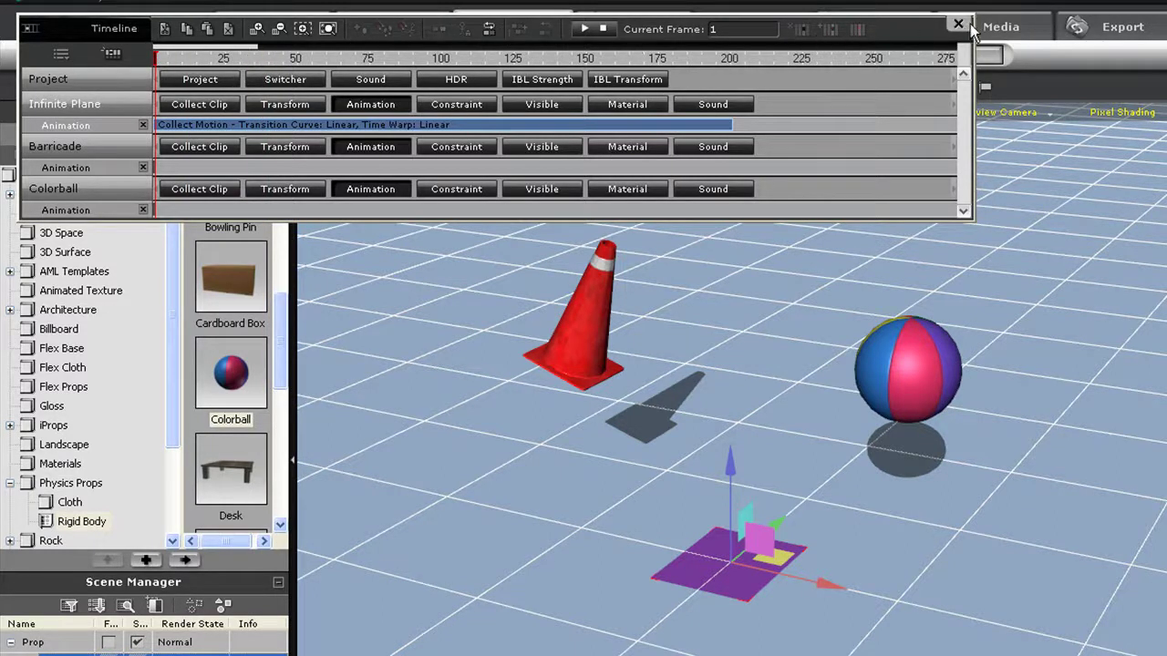
{"action": "left_click_drag", "start_coordinate": [128, 27], "coordinate": [33, 584]}
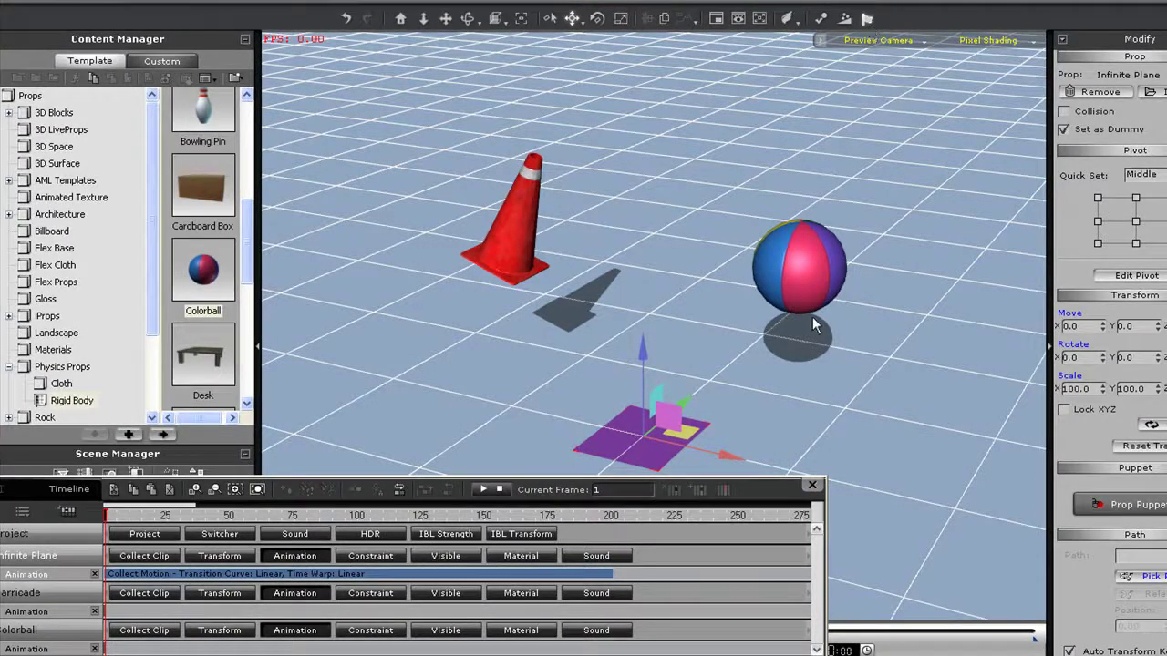
{"action": "left_click", "coordinate": [483, 490]}
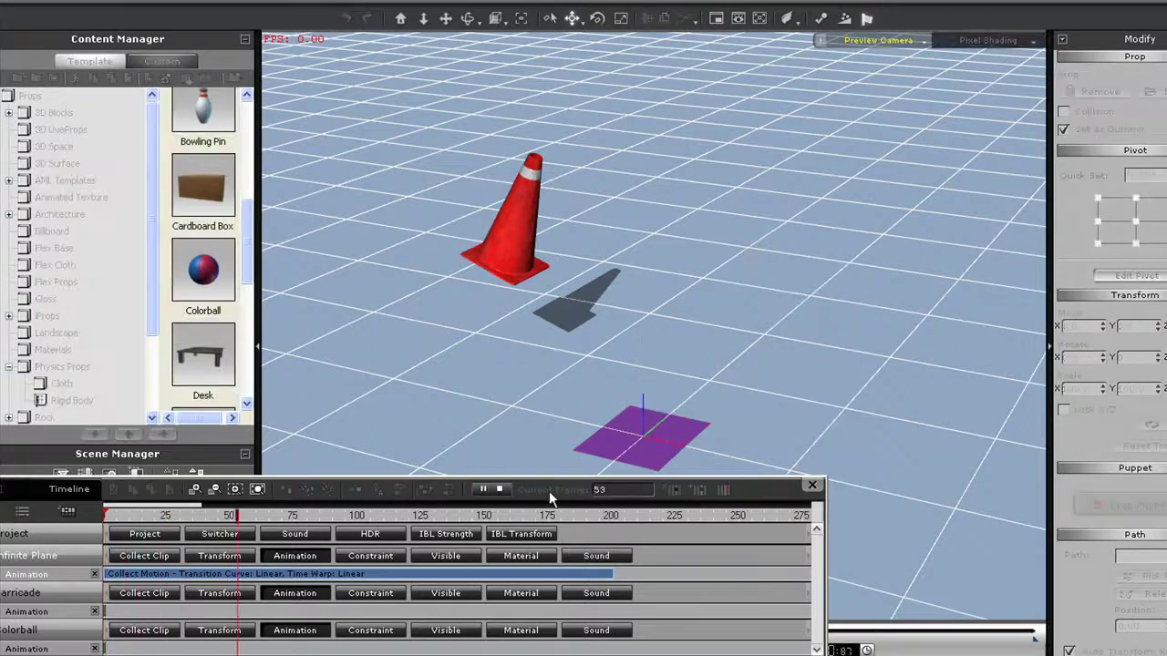
{"action": "key", "text": "space"}
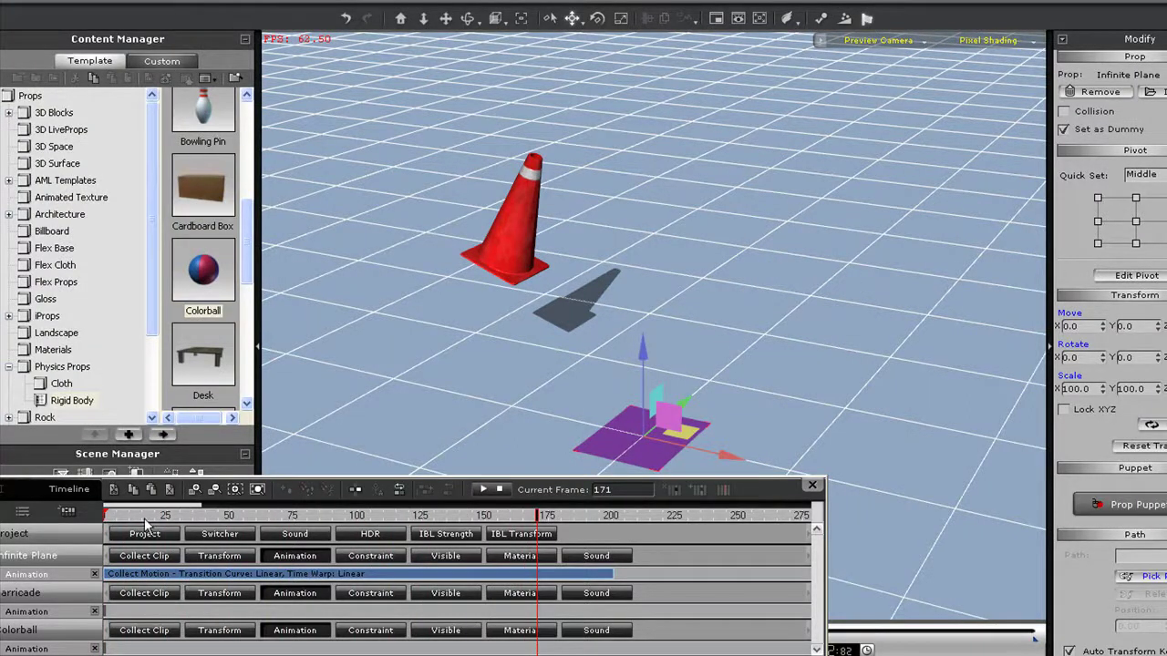
Rewind to frame 1, turn on Rigid Body Simulation, and play the cone and ball simulation to about frame 204
{"action": "left_click_drag", "start_coordinate": [45, 487], "coordinate": [162, 128]}
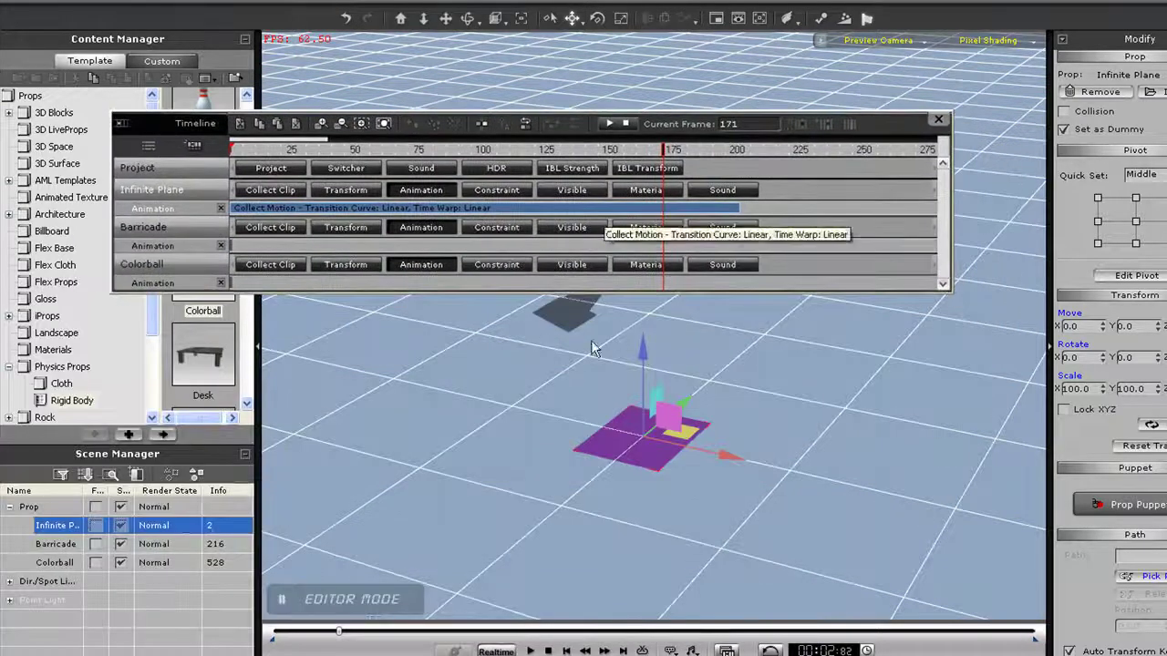
{"action": "left_click_drag", "start_coordinate": [338, 631], "coordinate": [219, 638]}
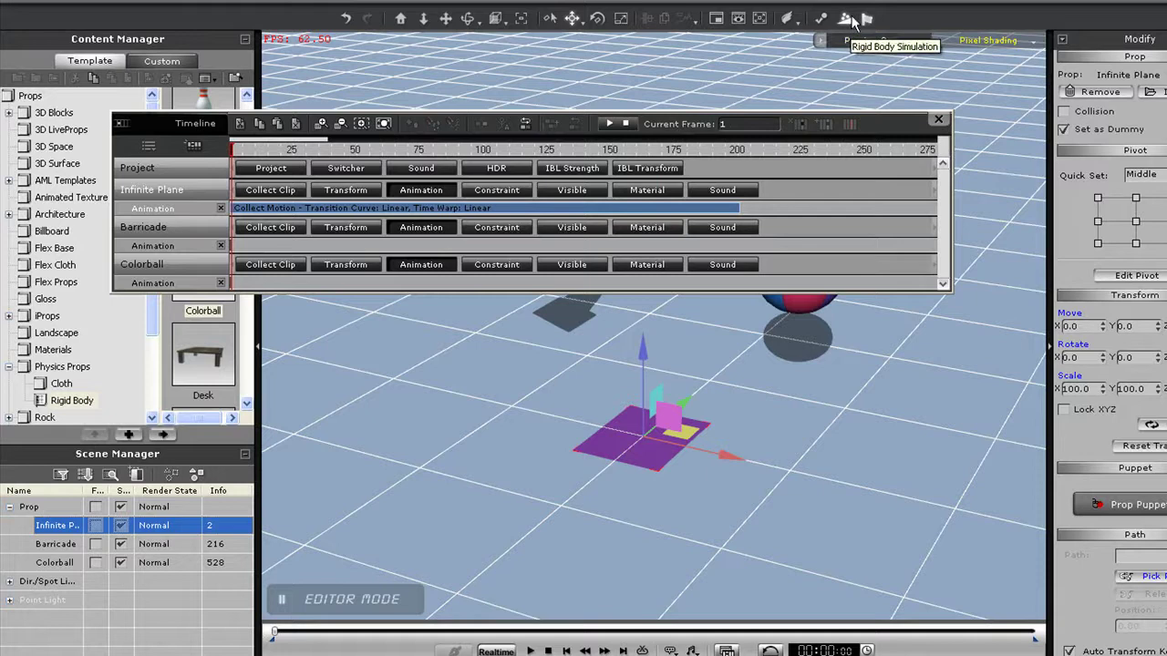
{"action": "left_click", "coordinate": [847, 21]}
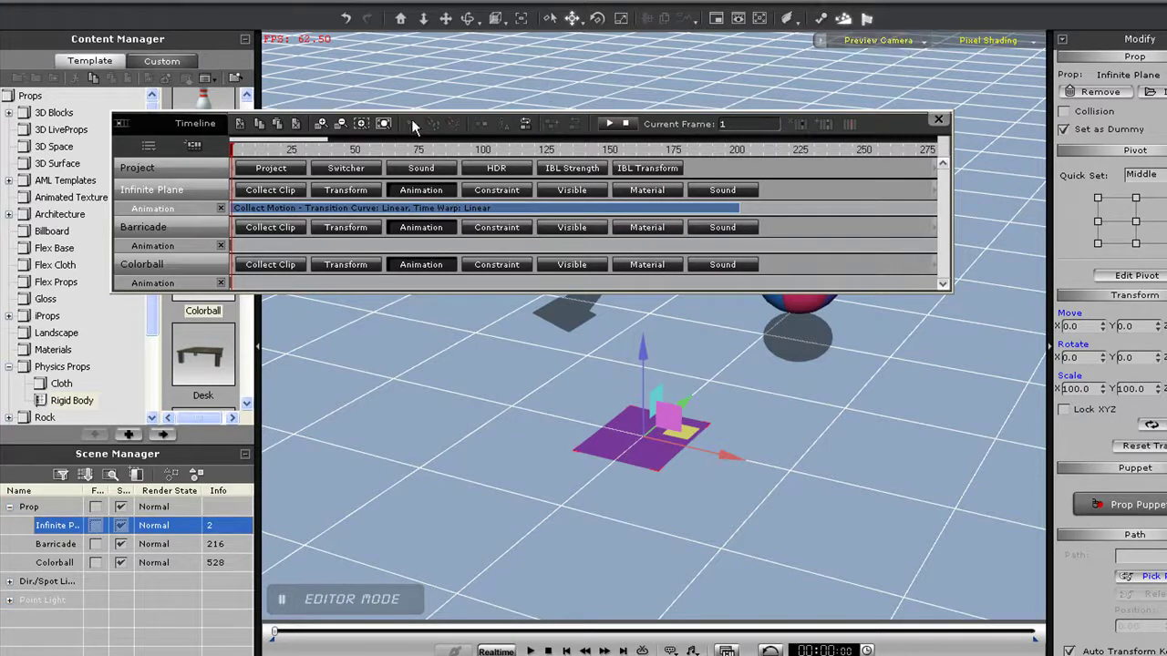
{"action": "left_click_drag", "start_coordinate": [143, 117], "coordinate": [56, 486]}
{"action": "key", "text": "space"}
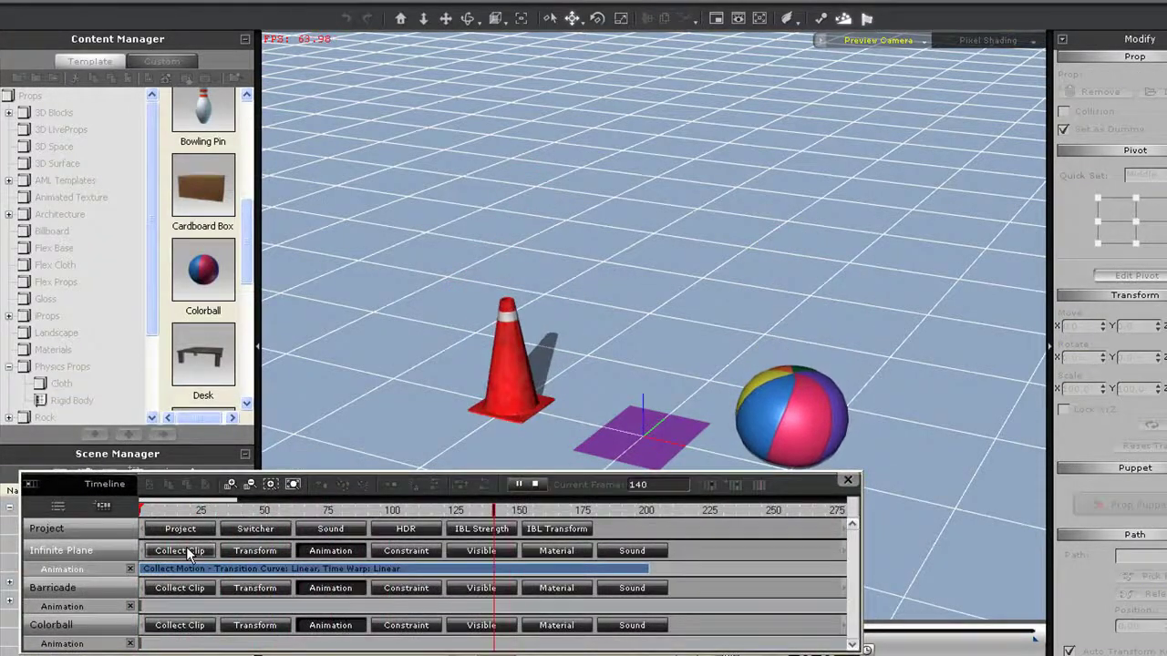
{"action": "left_click", "coordinate": [186, 548]}
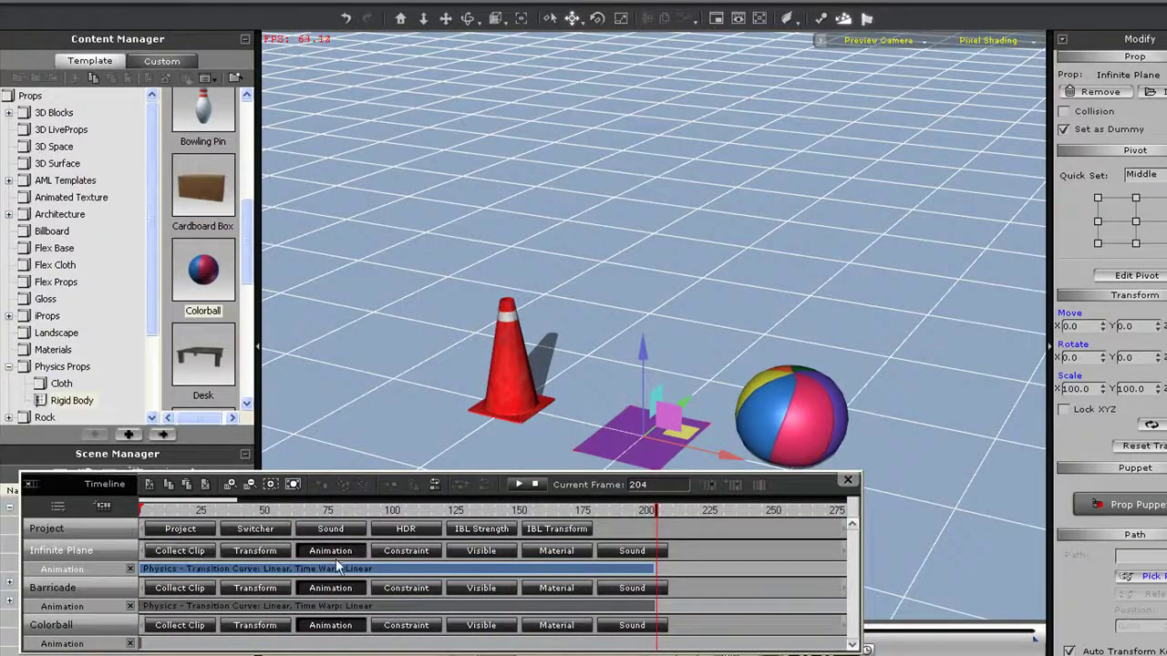
Move the timeline up and select the Barricade's Physics animation clip at frame 36
{"action": "left_click_drag", "start_coordinate": [51, 489], "coordinate": [95, 203]}
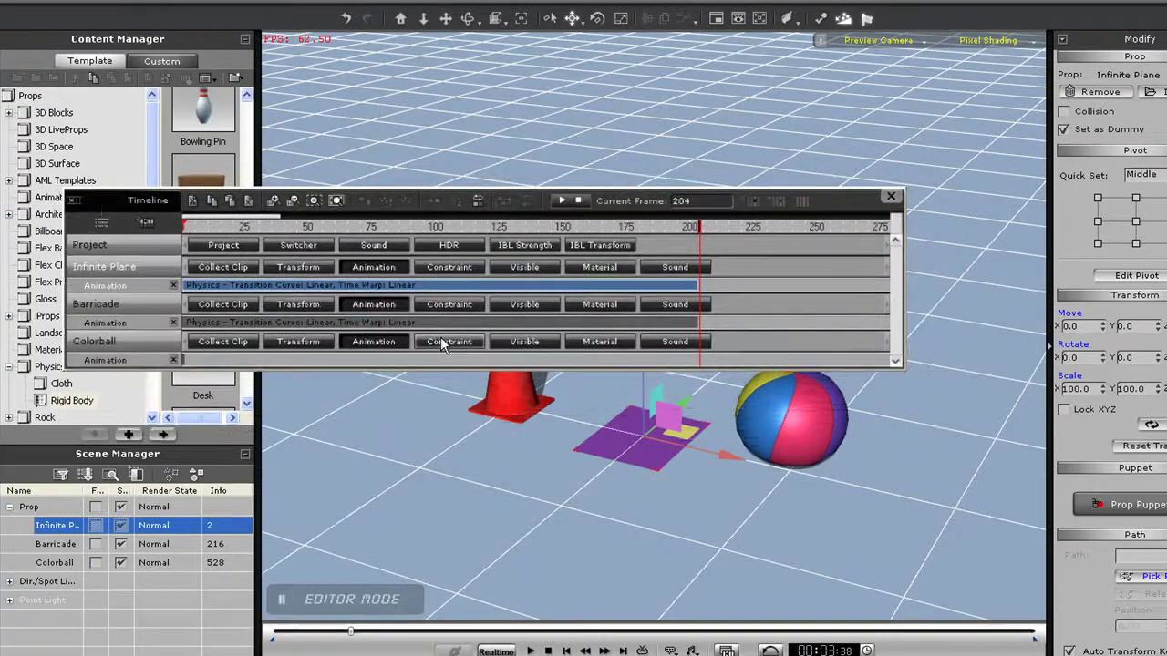
{"action": "left_click", "coordinate": [440, 337]}
{"action": "left_click", "coordinate": [271, 325]}
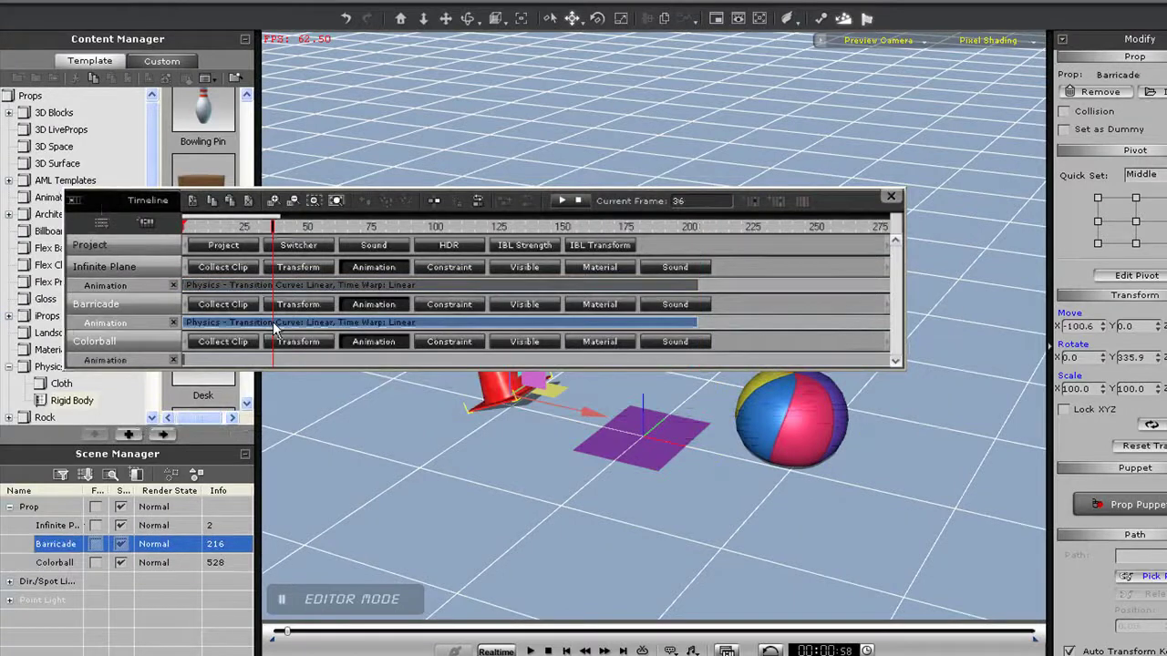